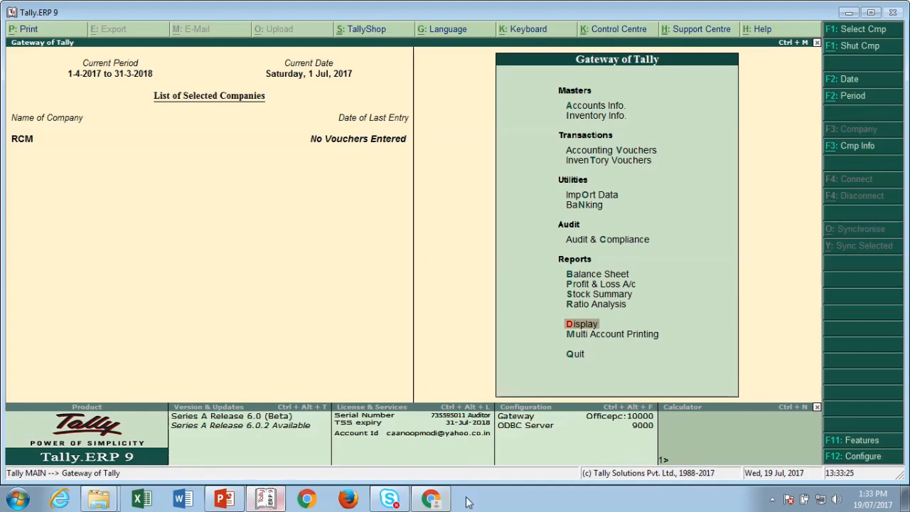
# Step: Switch to the browser and look over the Online Seva YouTube channel page and its popular uploads
pyautogui.click(265, 500)
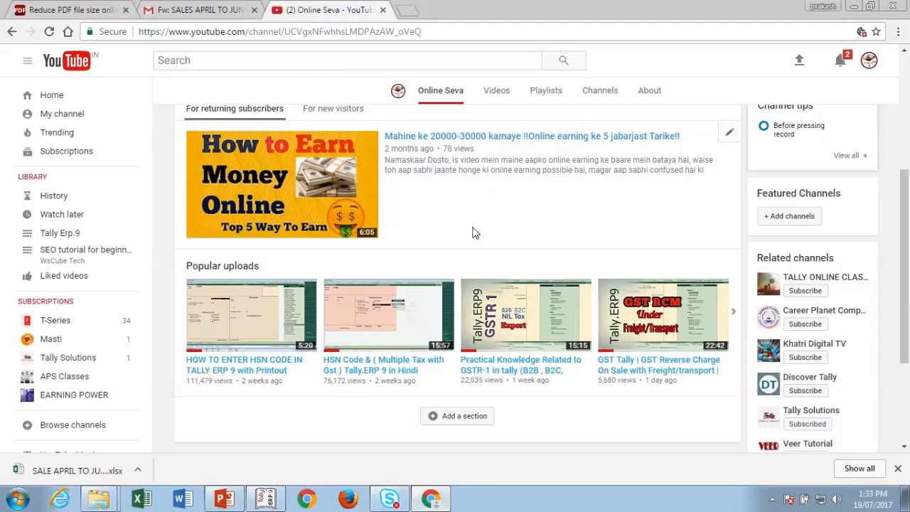
pyautogui.scroll(2, 474, 228)
pyautogui.scroll(3, 473, 228)
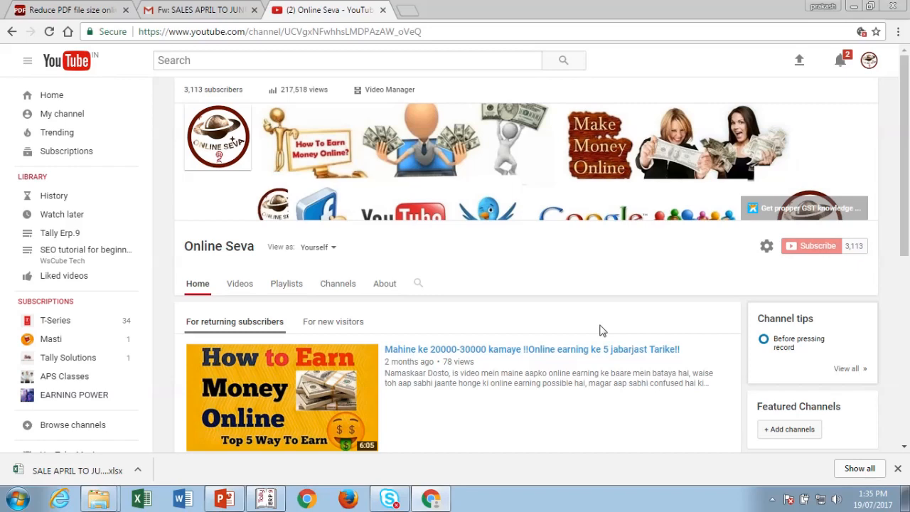
pyautogui.scroll(-3, 601, 331)
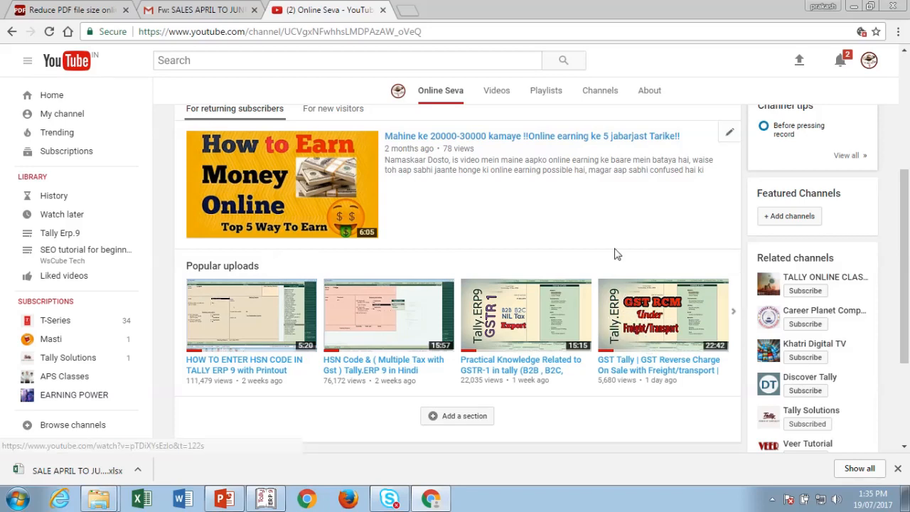
pyautogui.scroll(3, 617, 254)
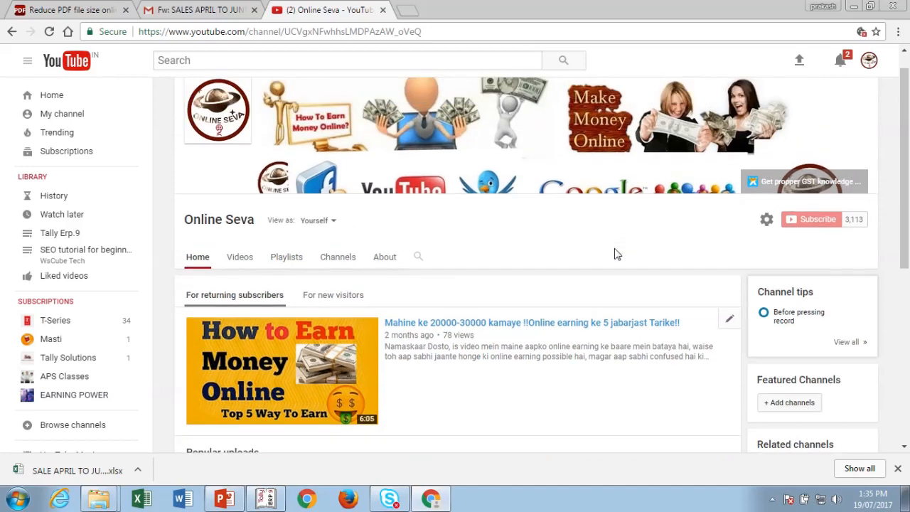
pyautogui.scroll(1, 617, 255)
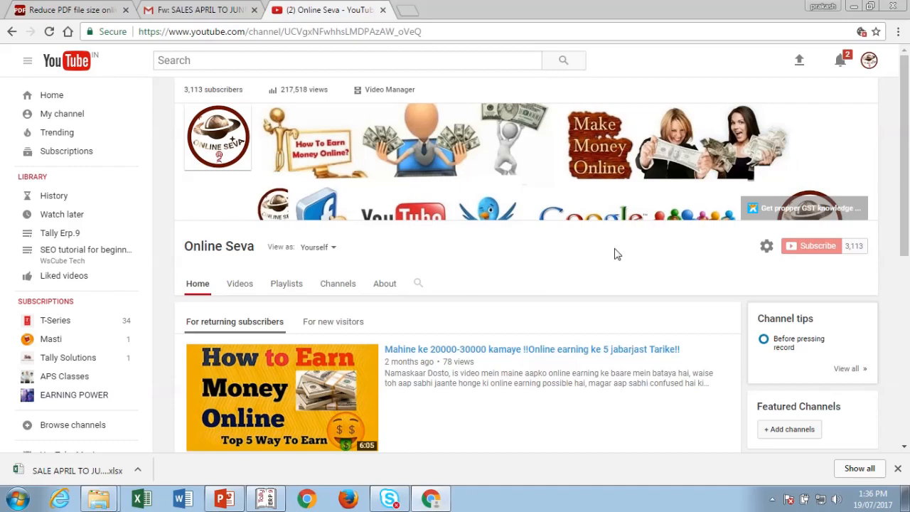
# Step: Switch to Tally.ERP 9 and open Accounting Vouchers for the RCM company
pyautogui.click(265, 498)
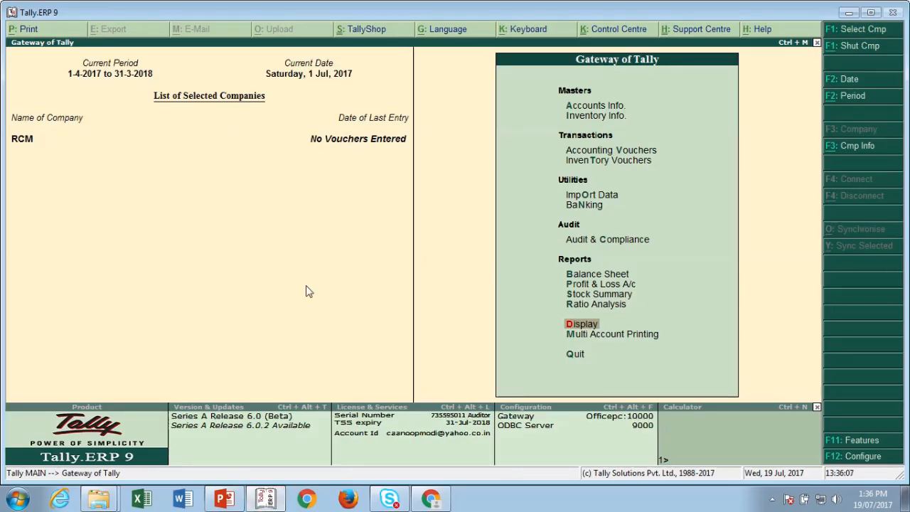
pyautogui.press('Down')
pyautogui.press('Up')
pyautogui.press('Up')
pyautogui.press('Up')
pyautogui.press('Up')
pyautogui.press('Up')
pyautogui.press('Up')
pyautogui.press('Up')
pyautogui.press('Up')
pyautogui.press('Up')
pyautogui.press('Up')
pyautogui.press('Up')
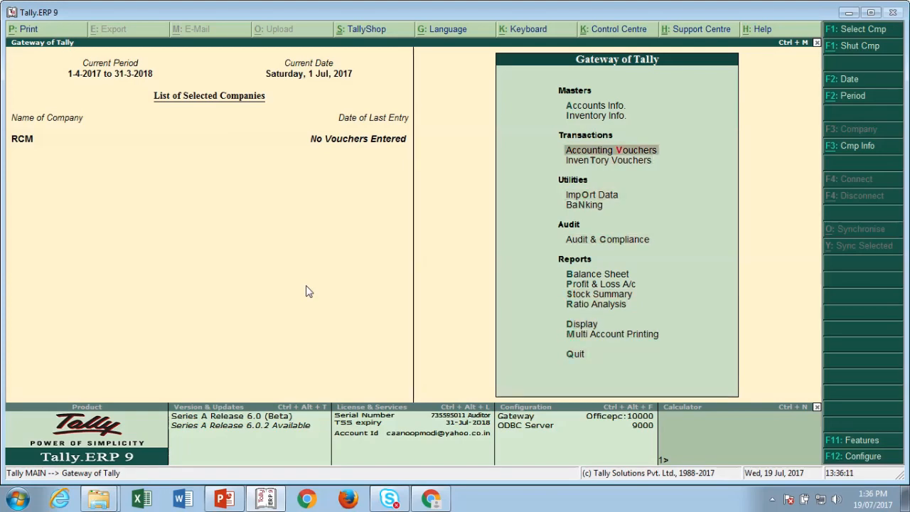
pyautogui.press('Return')
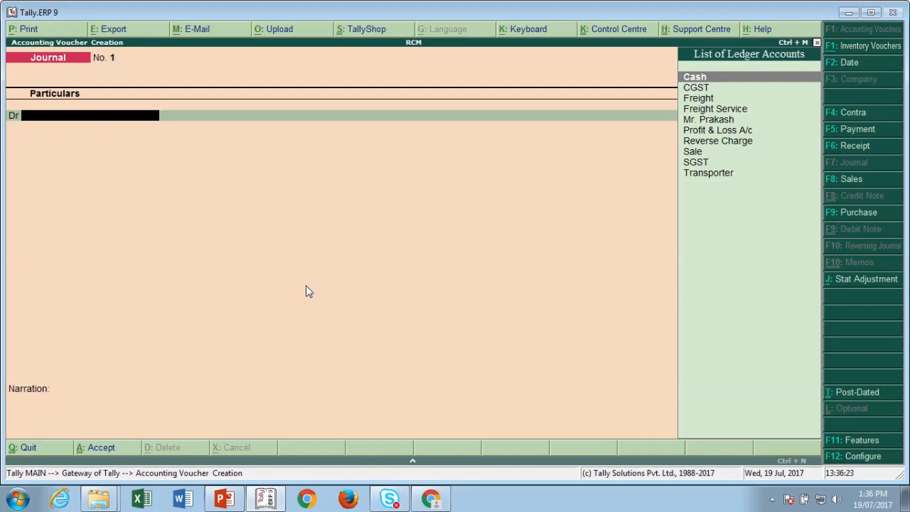
# Step: Switch to the YouTube channel in the browser and view the next set of popular uploads
pyautogui.click(292, 498)
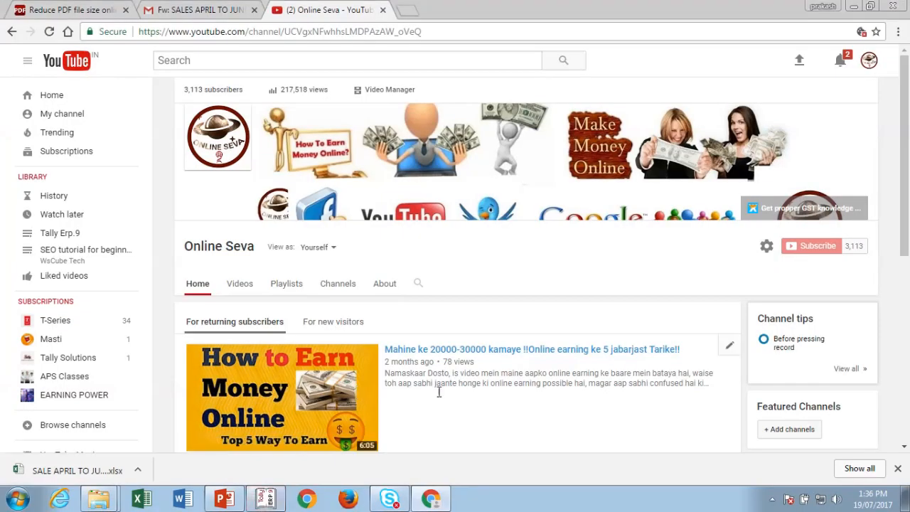
pyautogui.scroll(-3, 442, 416)
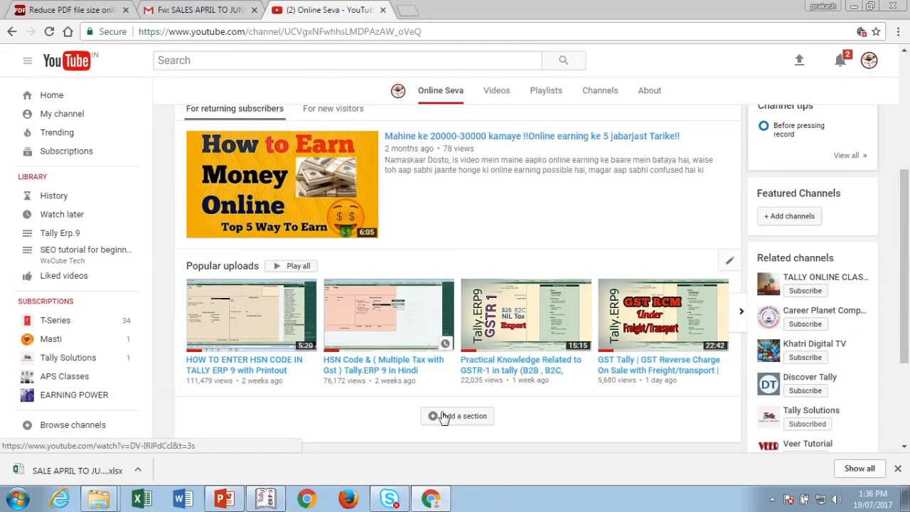
pyautogui.click(743, 316)
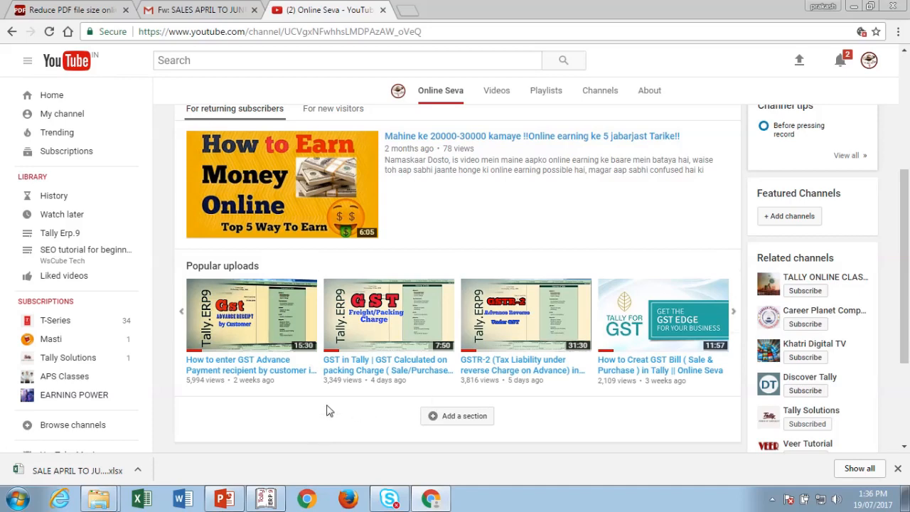
# Step: Return to Tally.ERP 9 and start a sales voucher with reference number 1234
pyautogui.click(265, 499)
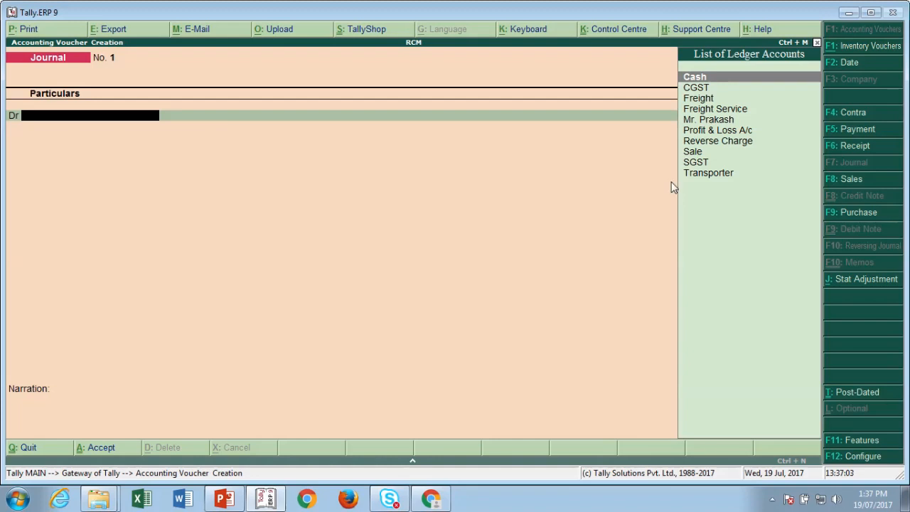
pyautogui.click(834, 182)
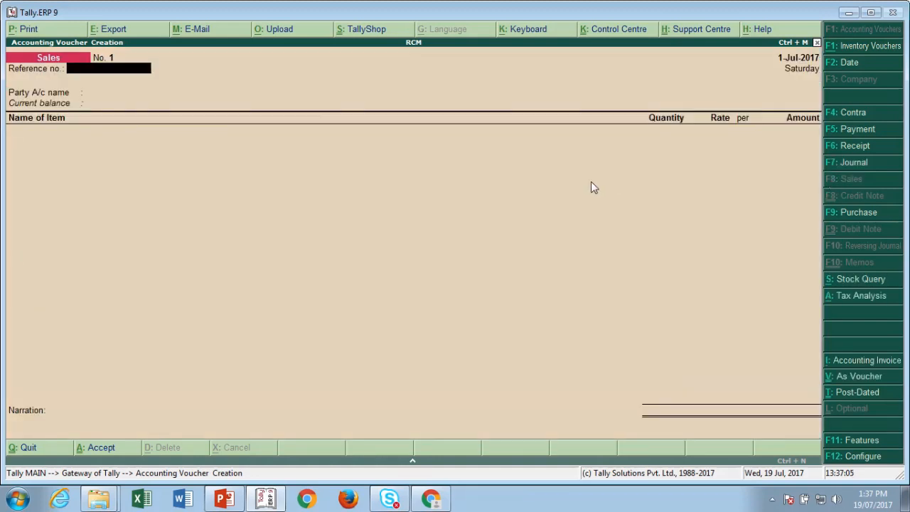
pyautogui.write('1234')
pyautogui.press('Return')
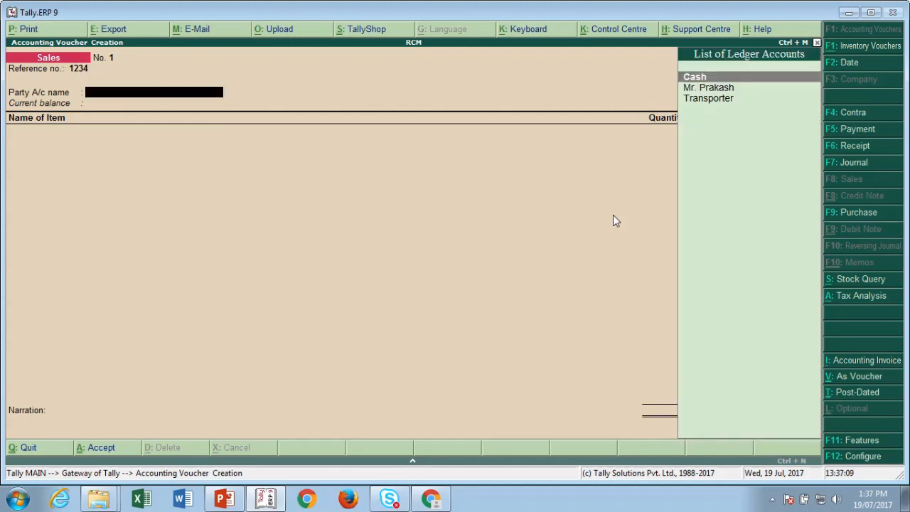
# Step: Select the customer's ledger as the voucher's party account and open that ledger for alteration
pyautogui.press('Down')
pyautogui.press('Return')
pyautogui.press('Escape')
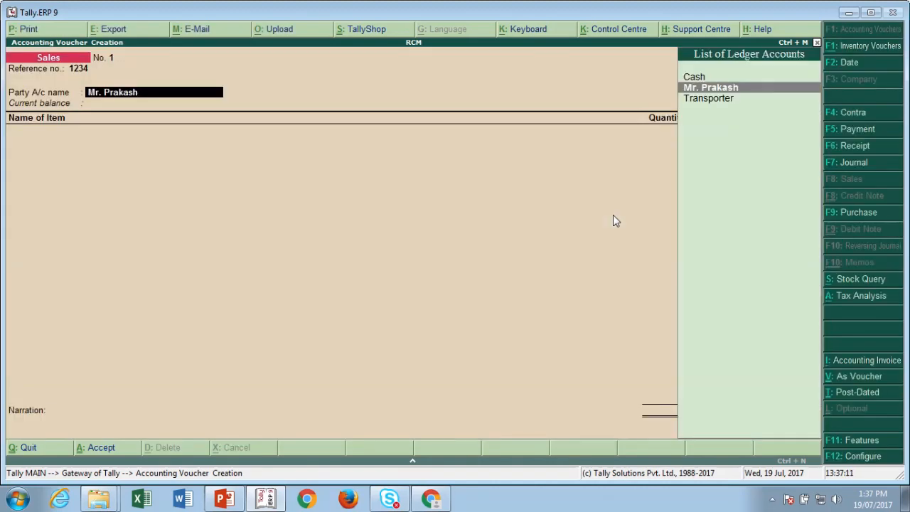
pyautogui.hotkey('ctrl', 'Return')
pyautogui.press('Return')
pyautogui.press('Return')
pyautogui.press('Return')
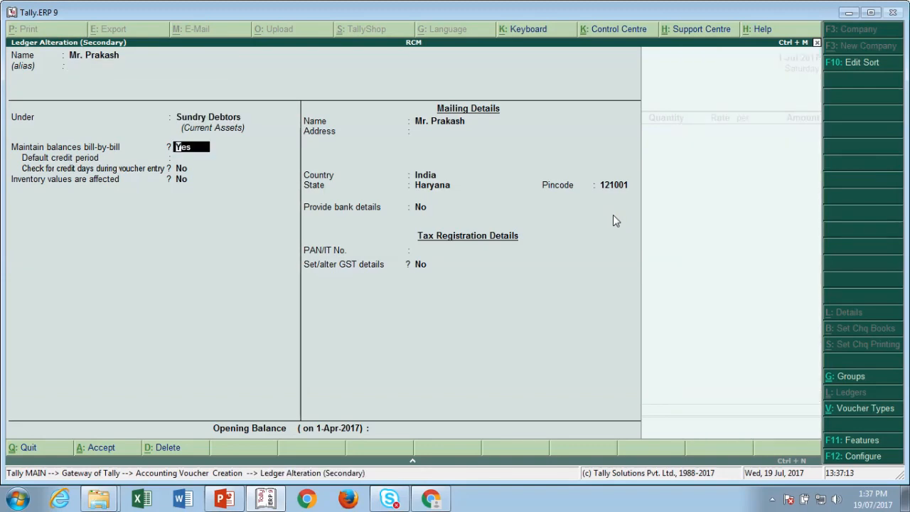
# Step: Examine the customer ledger's GST details: registration type, GSTIN/UIN, party type and e-commerce operator setting
pyautogui.press('Return')
pyautogui.press('Return')
pyautogui.press('Return')
pyautogui.press('Return')
pyautogui.press('Return')
pyautogui.press('Return')
pyautogui.press('Return')
pyautogui.press('Return')
pyautogui.press('Return')
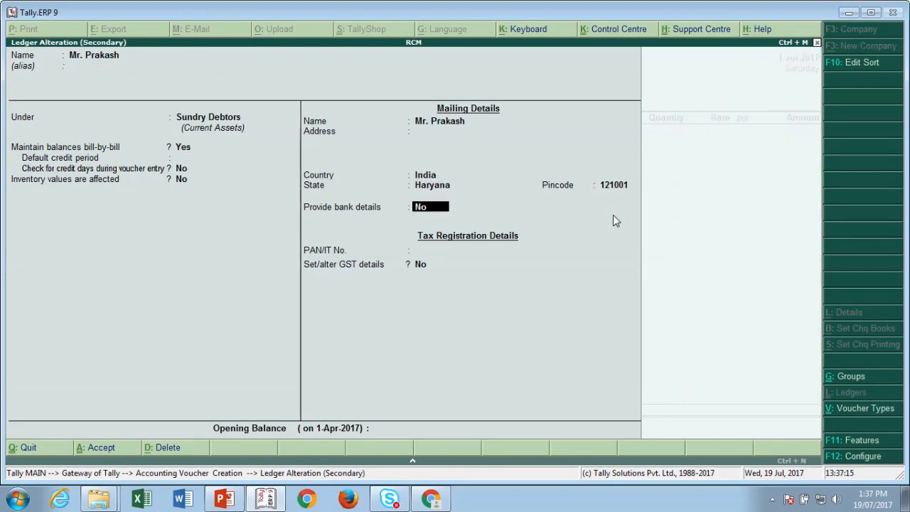
pyautogui.press('Return')
pyautogui.press('Return')
pyautogui.press('y')
pyautogui.press('Return')
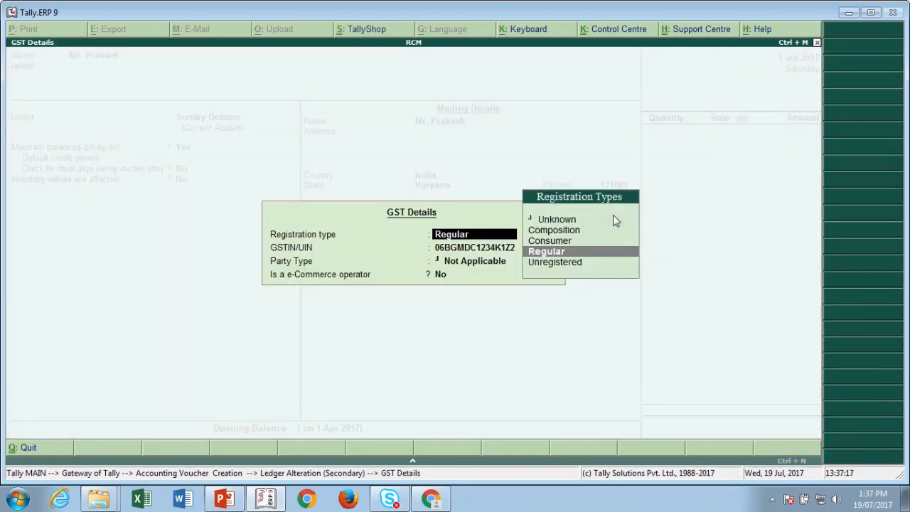
pyautogui.press('Return')
pyautogui.press('Return')
pyautogui.press('Return')
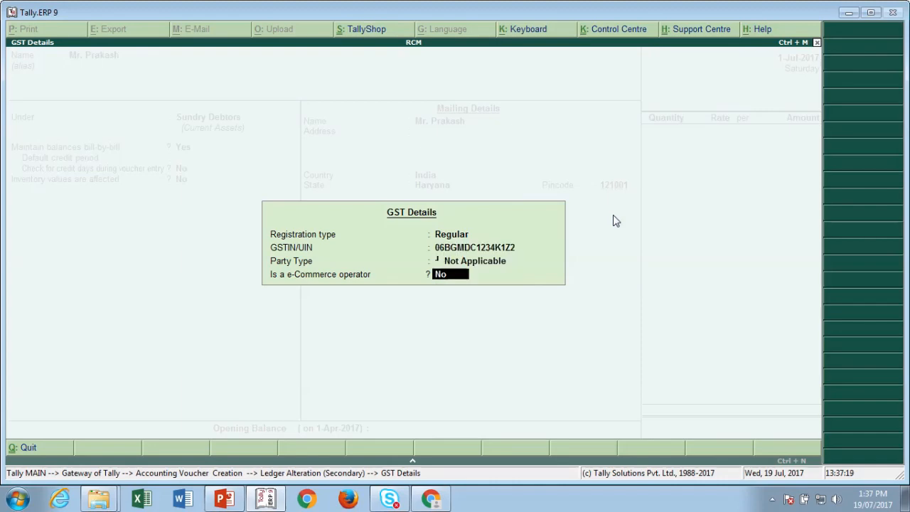
# Step: Close the GST details, save the customer ledger and accept the party details for the sales voucher
pyautogui.press('Return')
pyautogui.hotkey('ctrl', 'a')
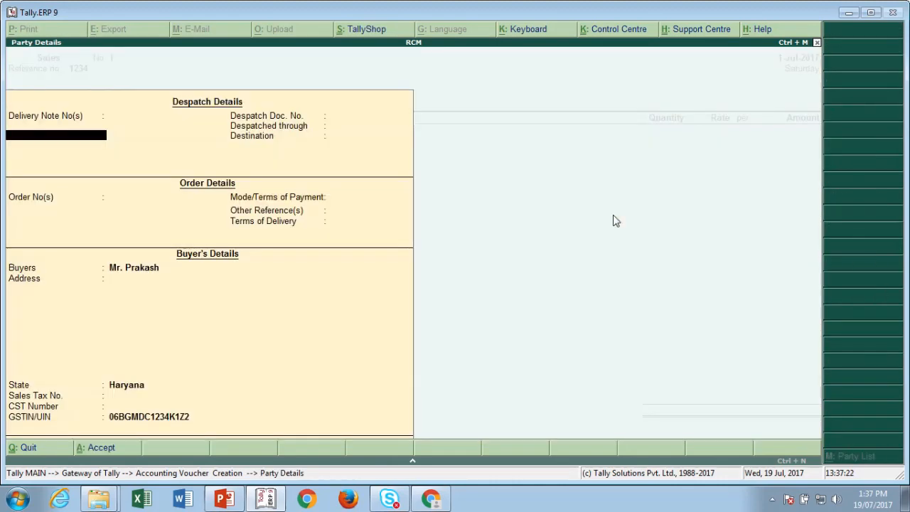
pyautogui.hotkey('ctrl', 'a')
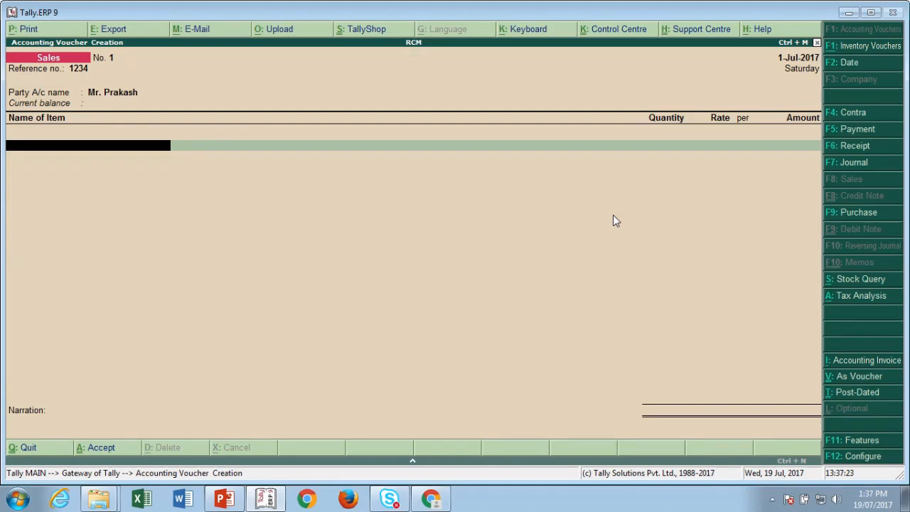
# Step: Choose Computer as the voucher's stock item and open its GST tax rate details for alteration
pyautogui.write('Co')
pyautogui.press('Return')
pyautogui.press('BackSpace')
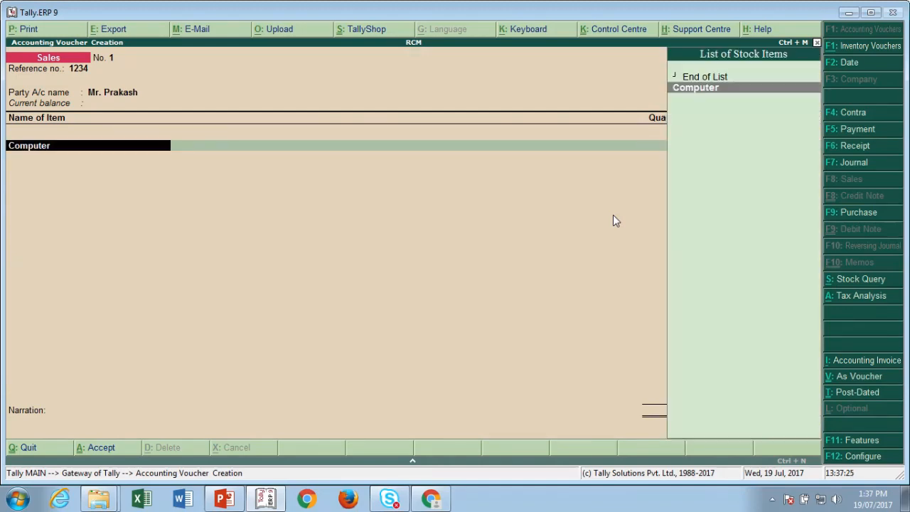
pyautogui.hotkey('ctrl', 'Return')
pyautogui.press('Return')
pyautogui.press('Return')
pyautogui.press('Return')
pyautogui.press('Return')
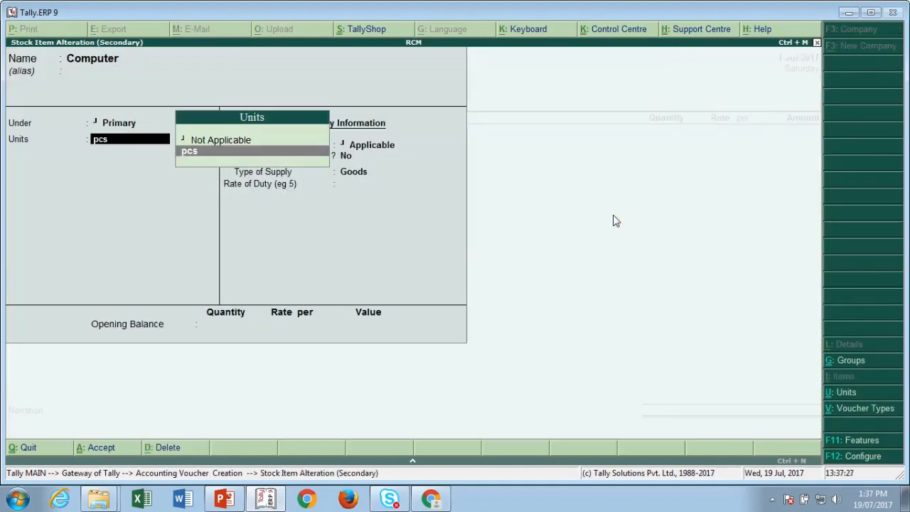
pyautogui.press('Return')
pyautogui.press('y')
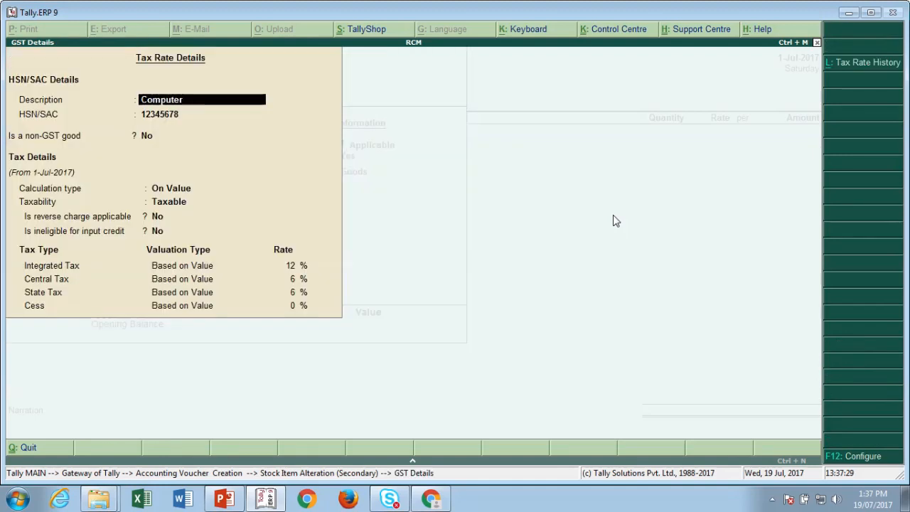
# Step: Examine the Computer item's HSN/SAC code, taxability, reverse charge setting and integrated tax rate
pyautogui.press('Return')
pyautogui.press('Return')
pyautogui.press('Return')
pyautogui.press('Return')
pyautogui.press('Return')
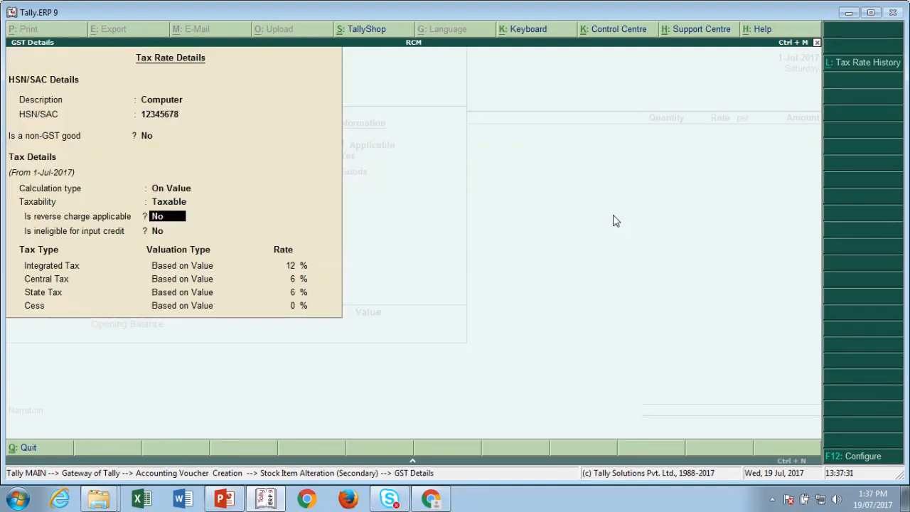
pyautogui.press('Return')
pyautogui.press('Return')
pyautogui.press('BackSpace')
pyautogui.press('BackSpace')
pyautogui.press('BackSpace')
pyautogui.press('Return')
pyautogui.press('Return')
pyautogui.press('Return')
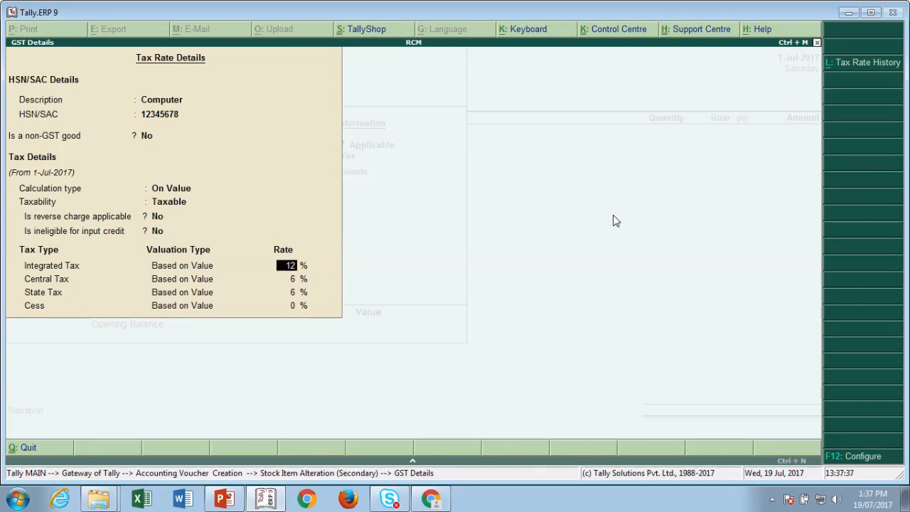
# Step: Accept the tax rate details and save the Computer stock item with Goods as its type of supply
pyautogui.hotkey('ctrl', 'a')
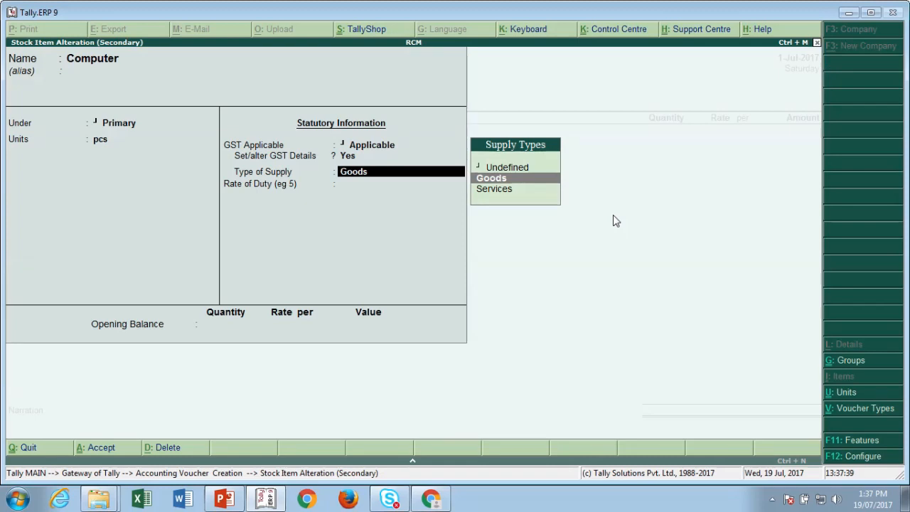
pyautogui.press('Return')
pyautogui.press('Return')
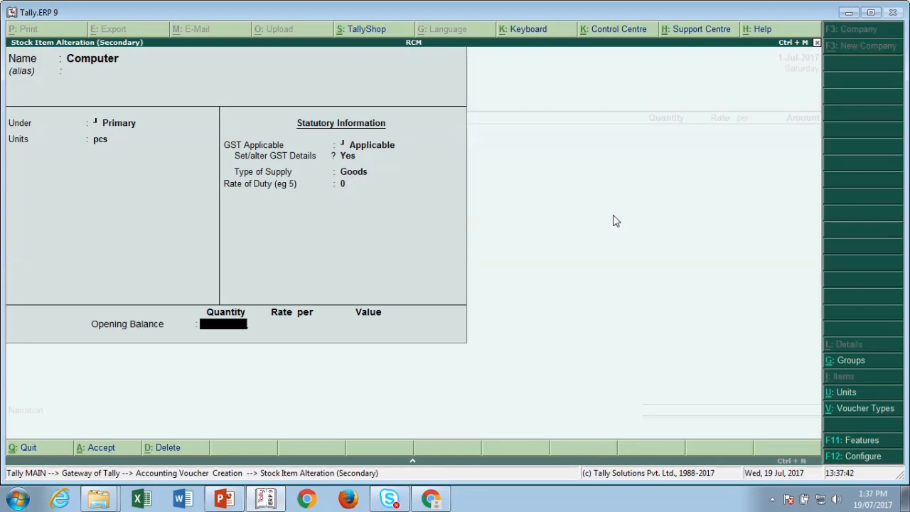
pyautogui.press('Return')
pyautogui.press('Return')
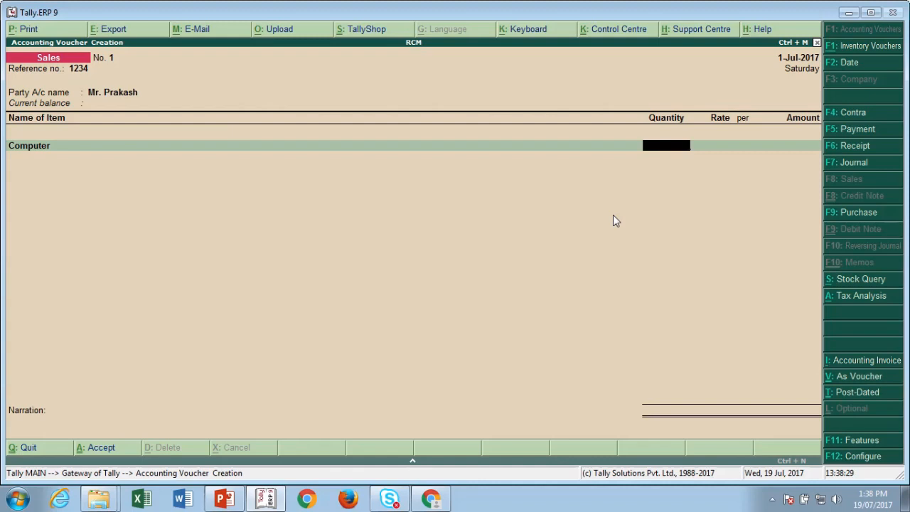
# Step: Enter a quantity of 10 pcs at a rate of 15,000 for the Computer item
pyautogui.write('10')
pyautogui.press('Return')
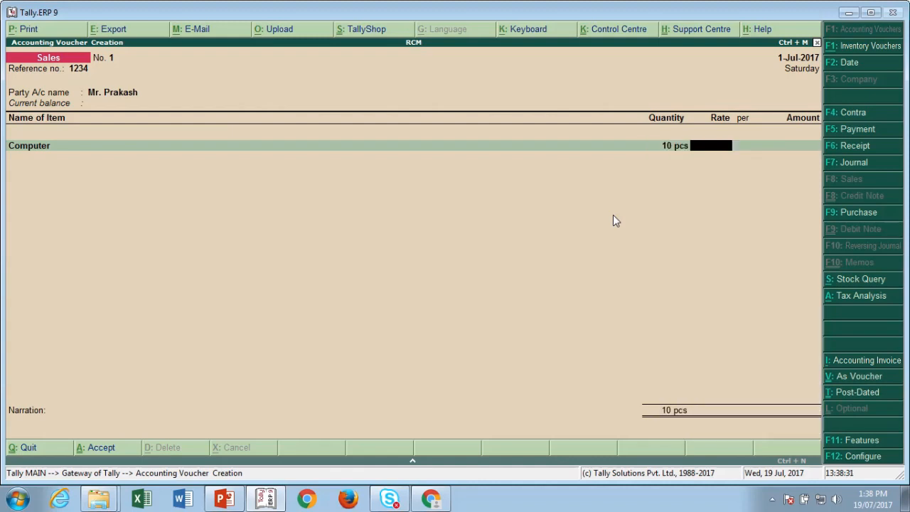
pyautogui.write('15000')
pyautogui.press('Return')
pyautogui.press('Return')
pyautogui.press('Return')
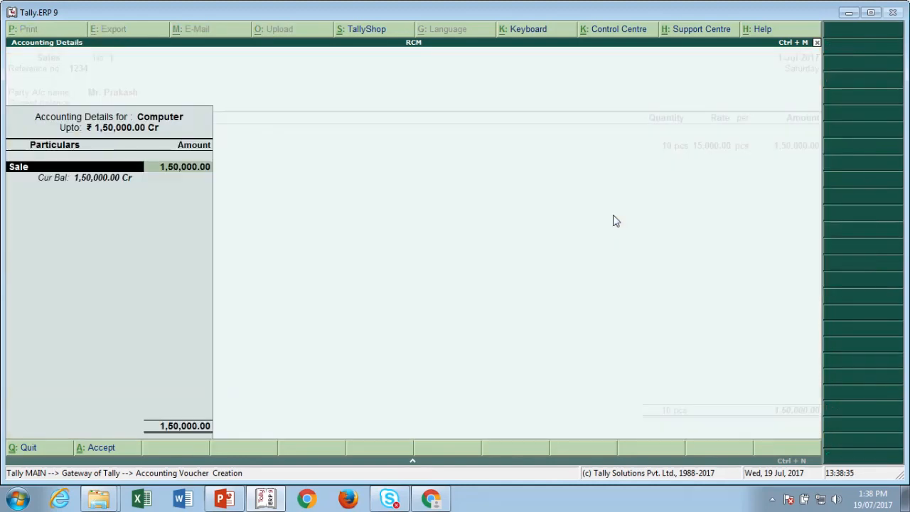
pyautogui.press('Return')
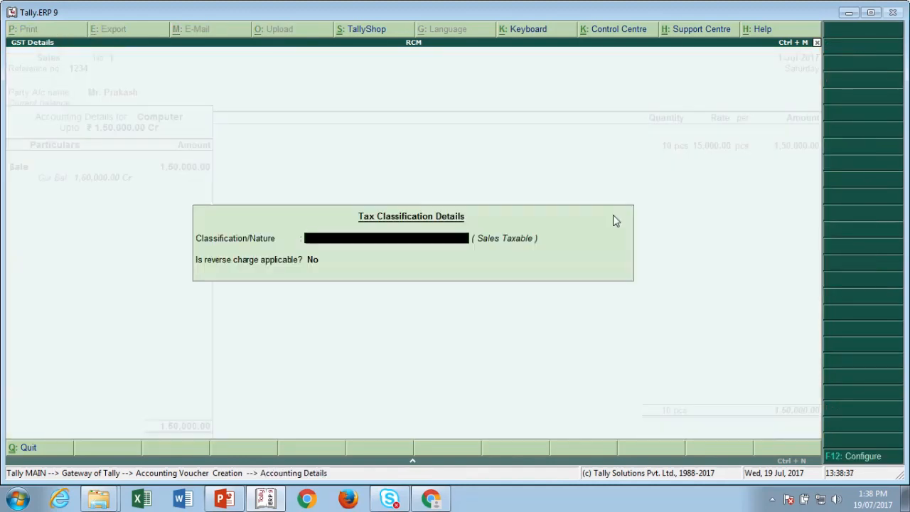
pyautogui.press('Escape')
pyautogui.press('y')
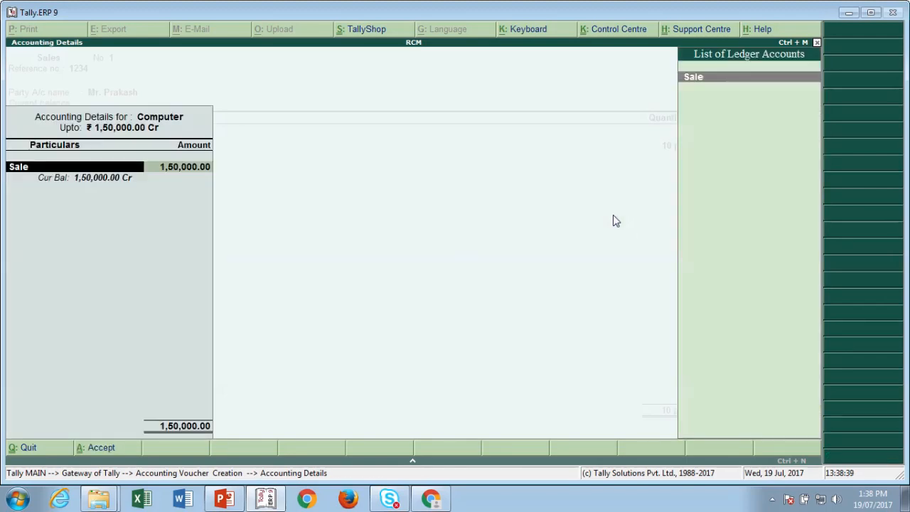
# Step: Check the Sale ledger's GST applicability and tax rate details, then accept the ledger with Set/alter GST Details at No
pyautogui.hotkey('ctrl', 'Return')
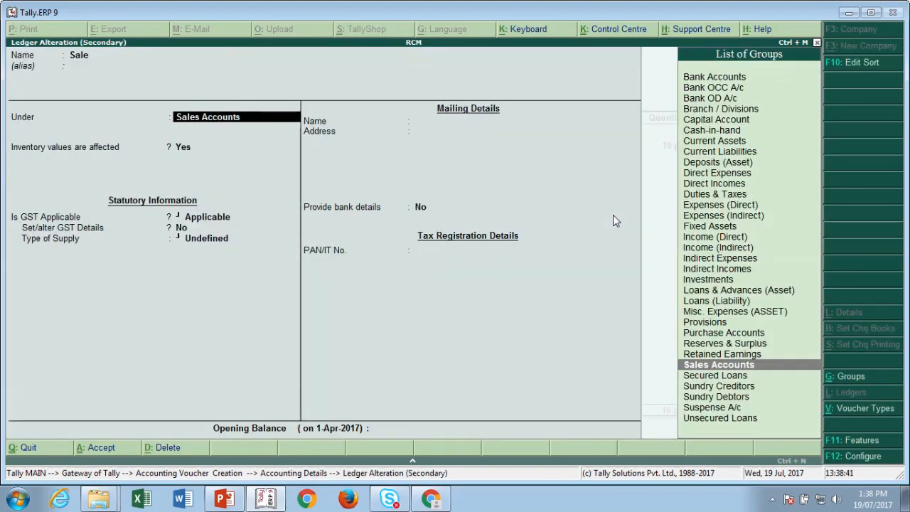
pyautogui.press('Return')
pyautogui.press('Return')
pyautogui.press('Return')
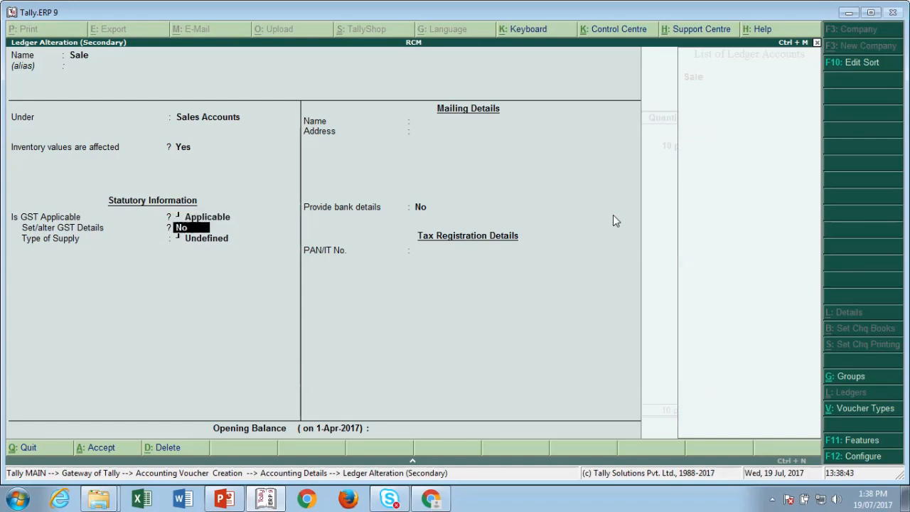
pyautogui.press('y')
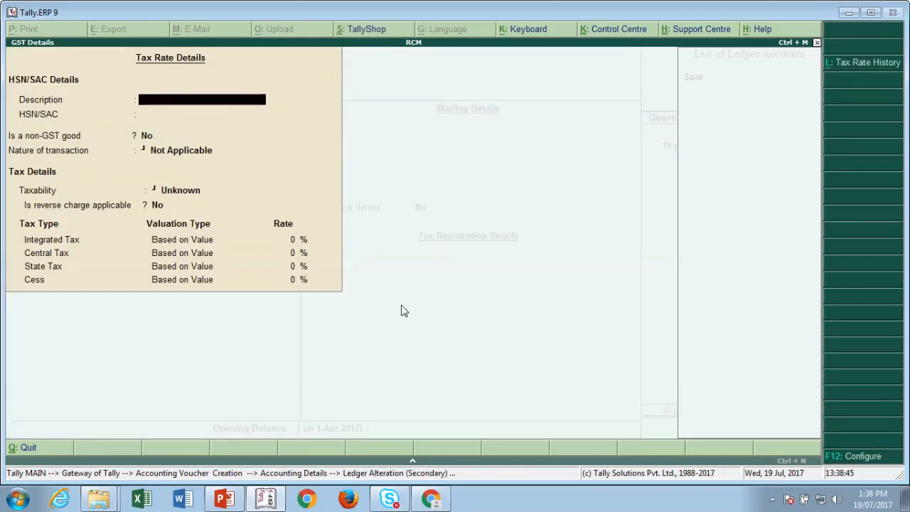
pyautogui.press('Escape')
pyautogui.press('n')
pyautogui.press('Return')
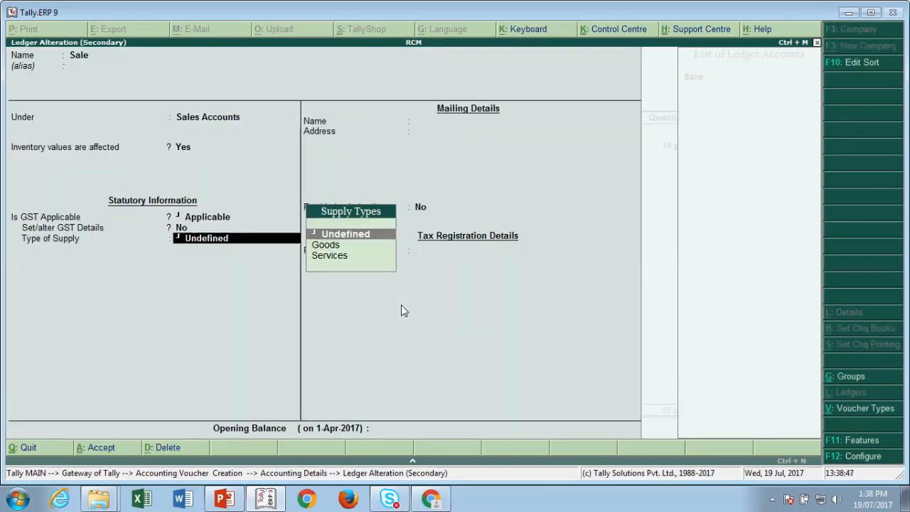
pyautogui.hotkey('ctrl', 'a')
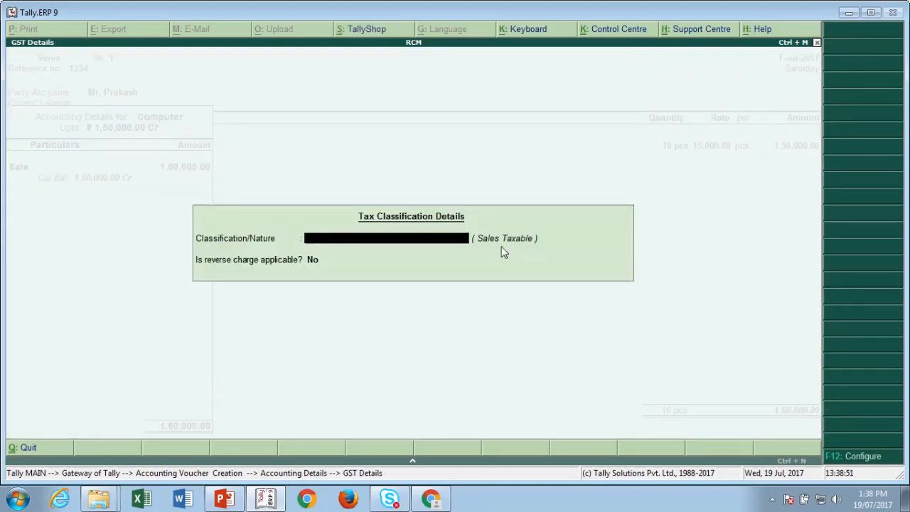
# Step: Classify the computer sale as Sales Taxable with reverse charge set to No and accept the item's accounting details
pyautogui.press('Return')
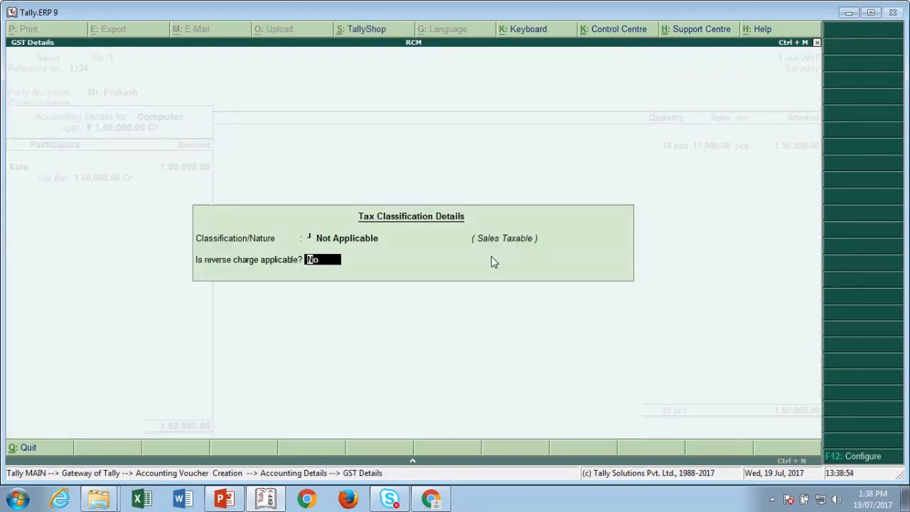
pyautogui.press('BackSpace')
pyautogui.write('Sal')
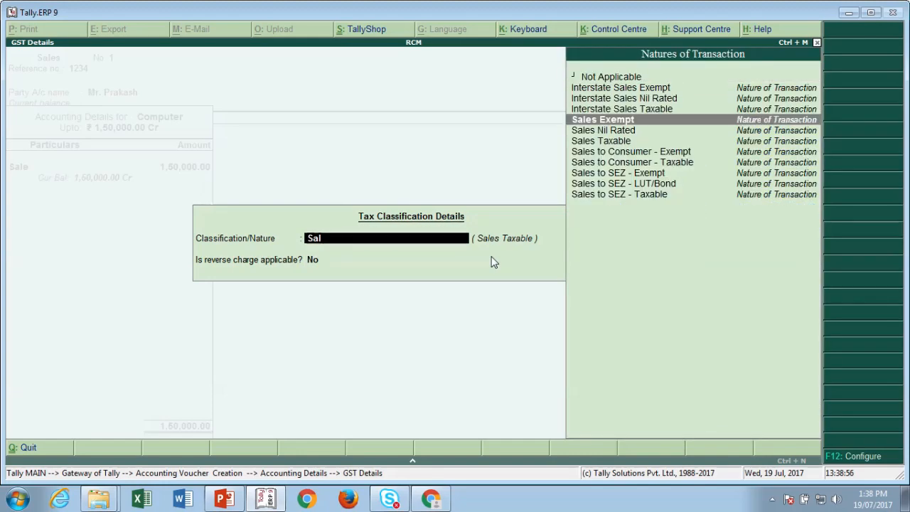
pyautogui.press('Down')
pyautogui.press('Down')
pyautogui.press('Up')
pyautogui.press('Up')
pyautogui.press('Down')
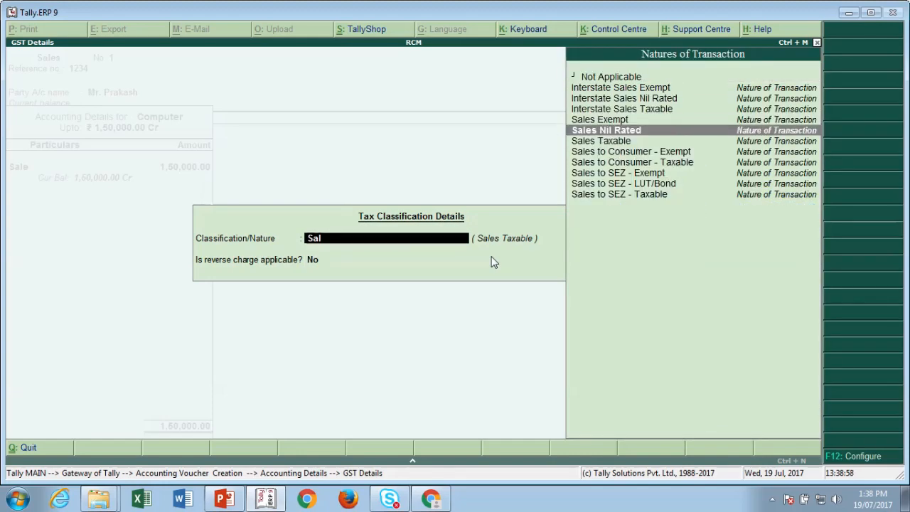
pyautogui.press('Down')
pyautogui.press('Return')
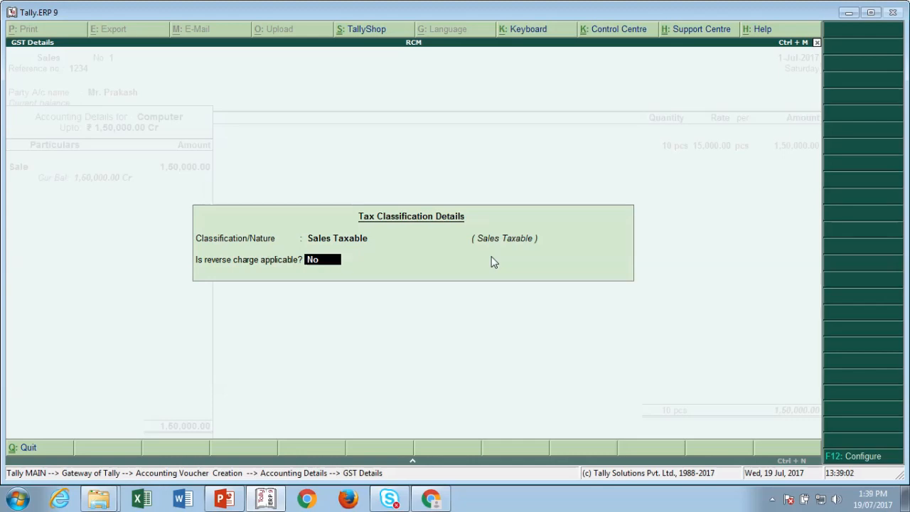
pyautogui.press('Return')
pyautogui.press('Return')
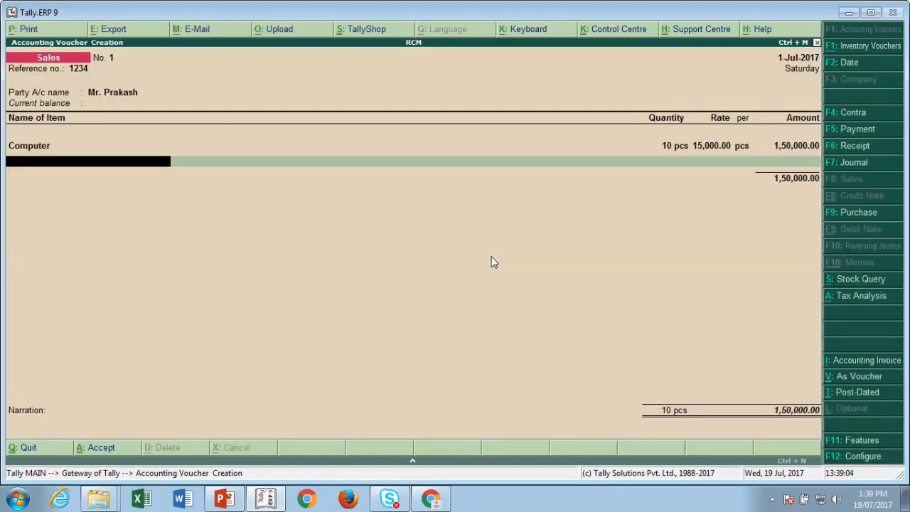
# Step: Add the Freight ledger below the Computer item and open it for alteration at its GST applicability setting
pyautogui.write('Fr')
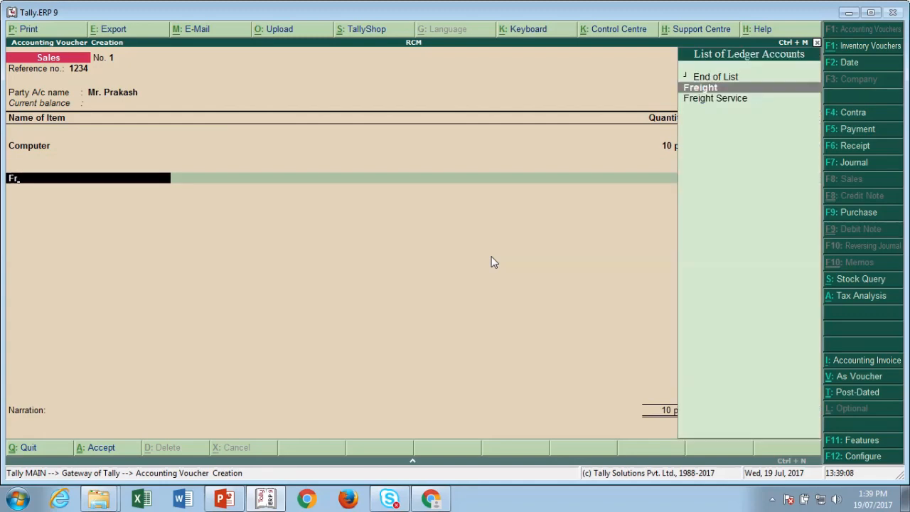
pyautogui.press('Return')
pyautogui.hotkey('ctrl', 'Return')
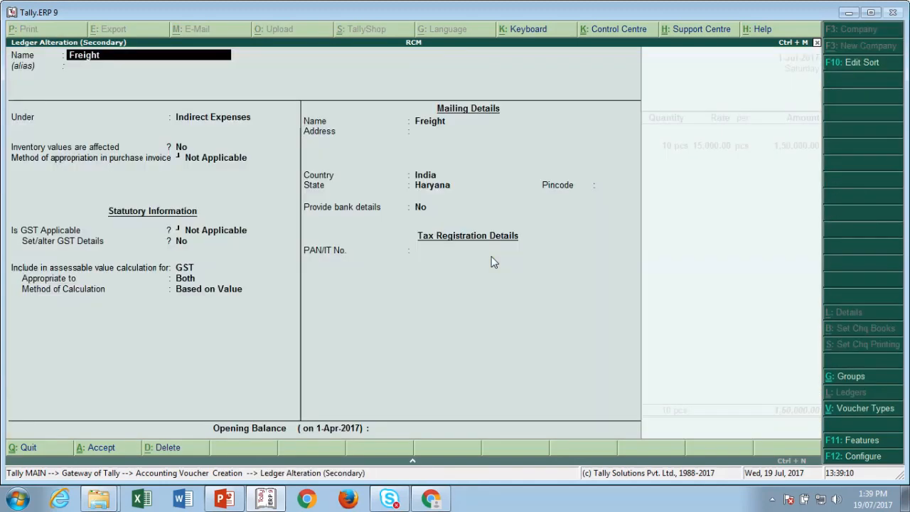
pyautogui.press('Return')
pyautogui.press('Return')
pyautogui.press('Return')
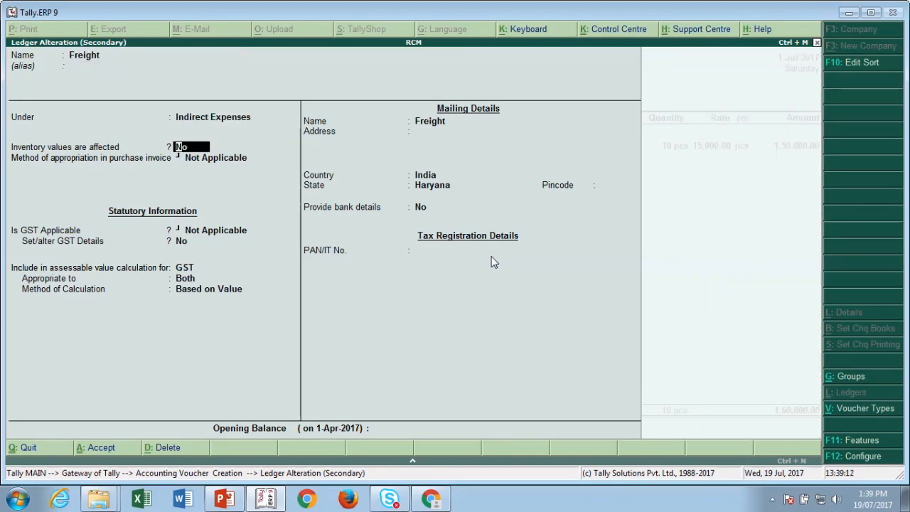
pyautogui.press('Return')
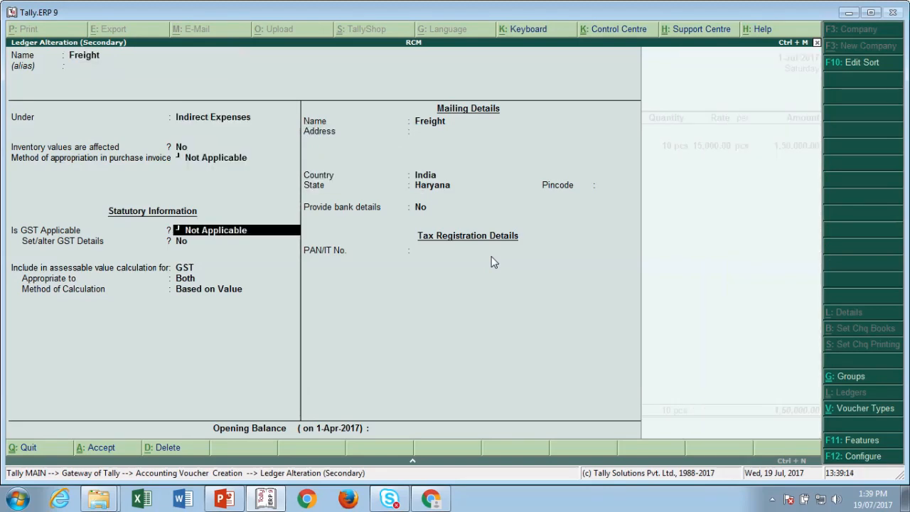
# Step: Try the Freight ledger with GST set to Applicable and return it to Not Applicable
pyautogui.write('A')
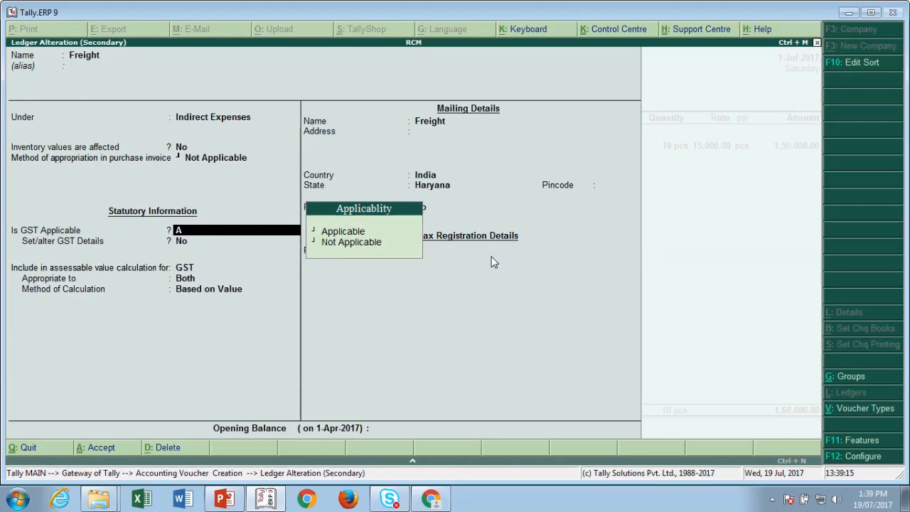
pyautogui.press('Return')
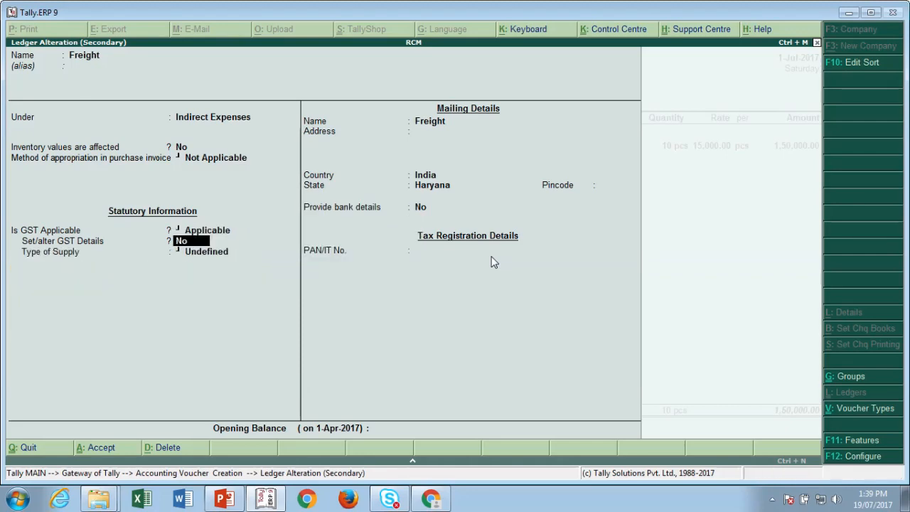
pyautogui.press('BackSpace')
pyautogui.press('Down')
pyautogui.press('Return')
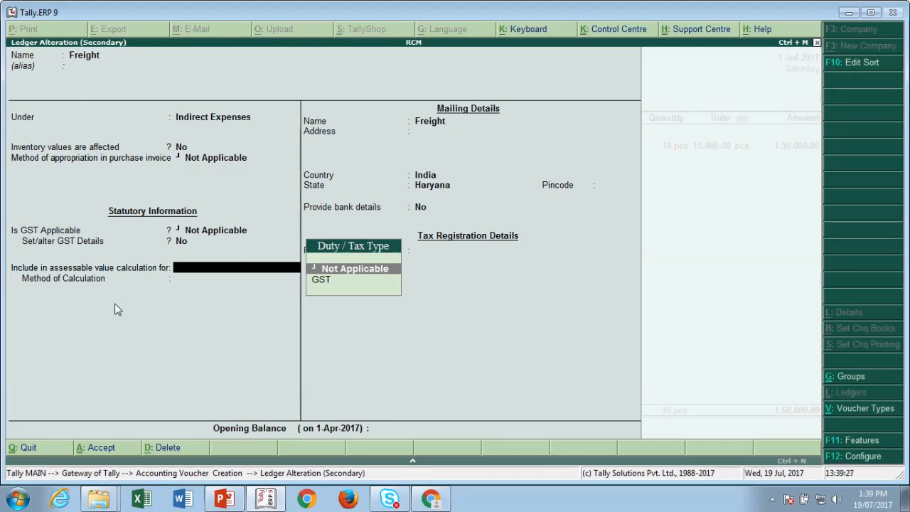
# Step: Include Freight in the GST assessable value calculation, appropriated to Both and Based on Value, and save the ledger
pyautogui.press('Down')
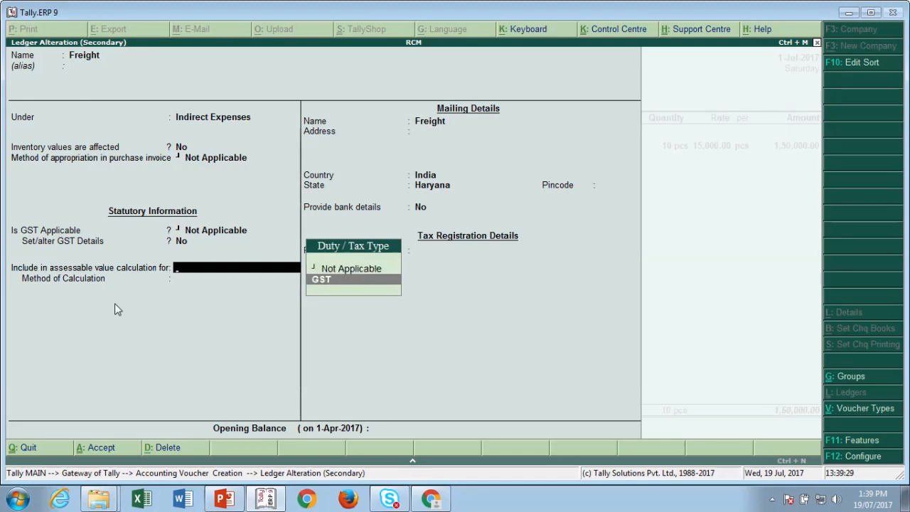
pyautogui.press('Return')
pyautogui.press('Up')
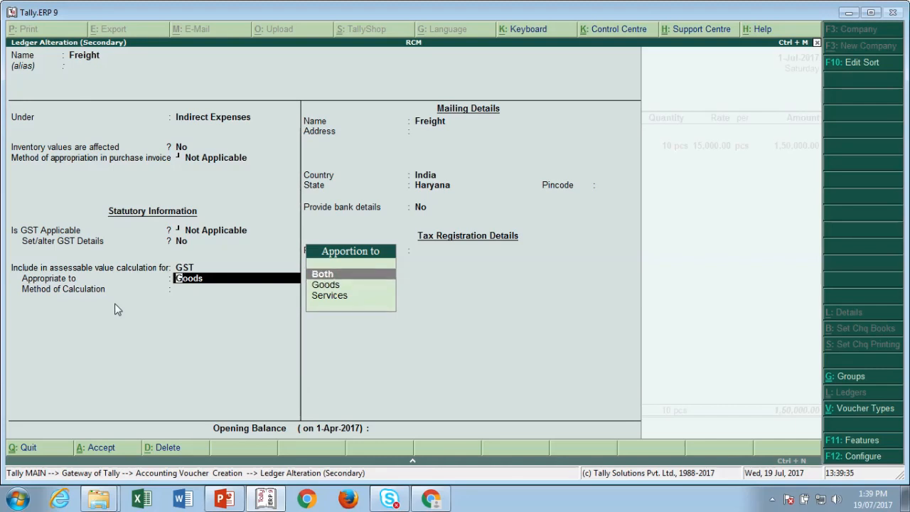
pyautogui.press('Return')
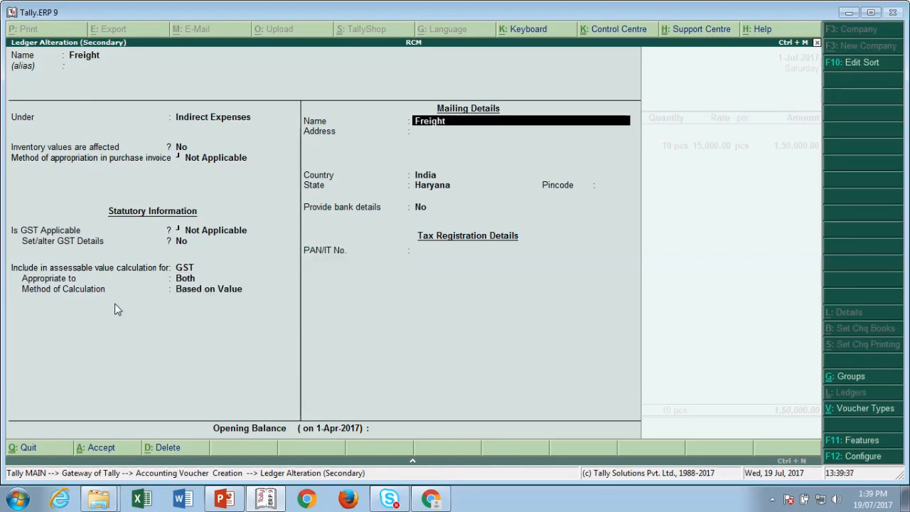
pyautogui.hotkey('ctrl', 'a')
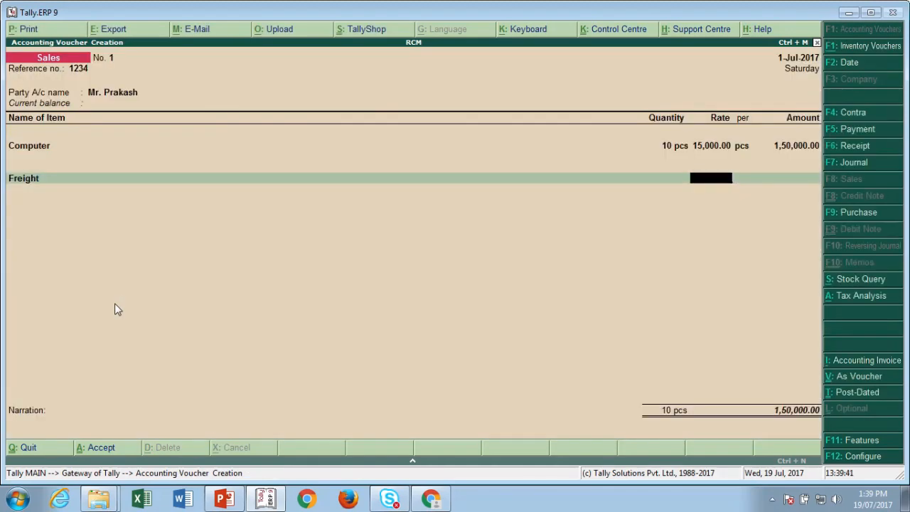
# Step: Try a rate of 2% on the Freight line and clear it again
pyautogui.write('2')
pyautogui.press('Return')
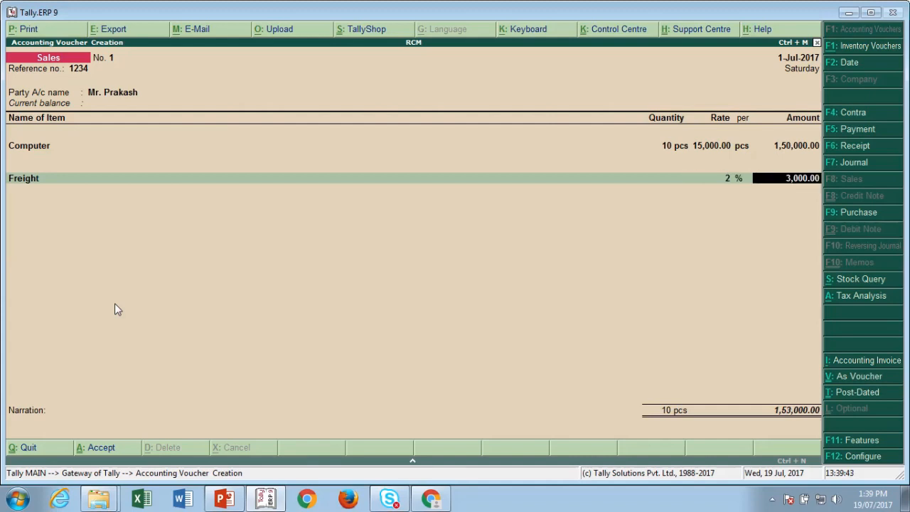
pyautogui.press('BackSpace')
pyautogui.press('Delete')
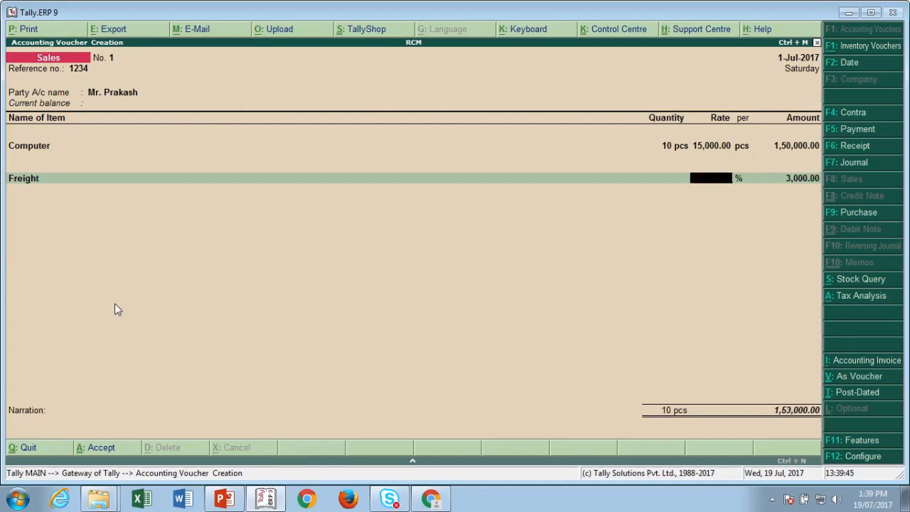
# Step: Set the Freight amount to 5,000 without a percentage rate
pyautogui.press('Return')
pyautogui.write('50000')
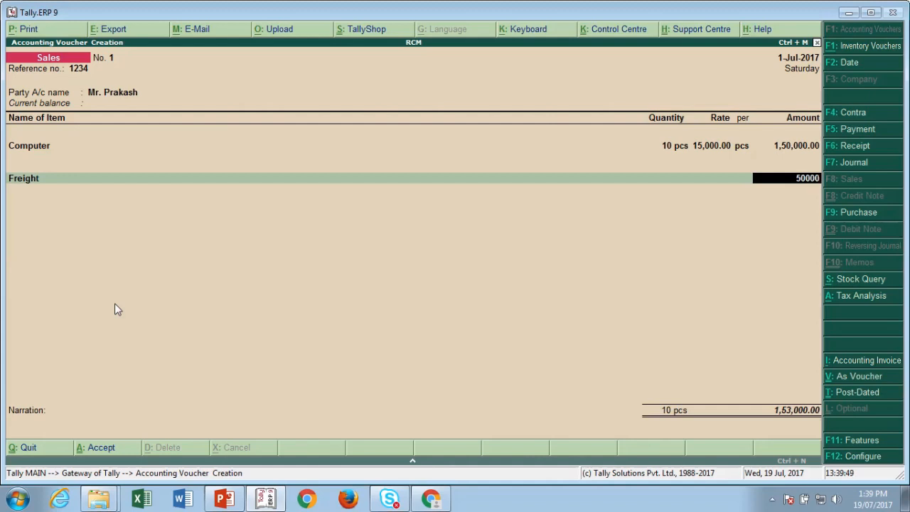
pyautogui.press('BackSpace')
pyautogui.press('Return')
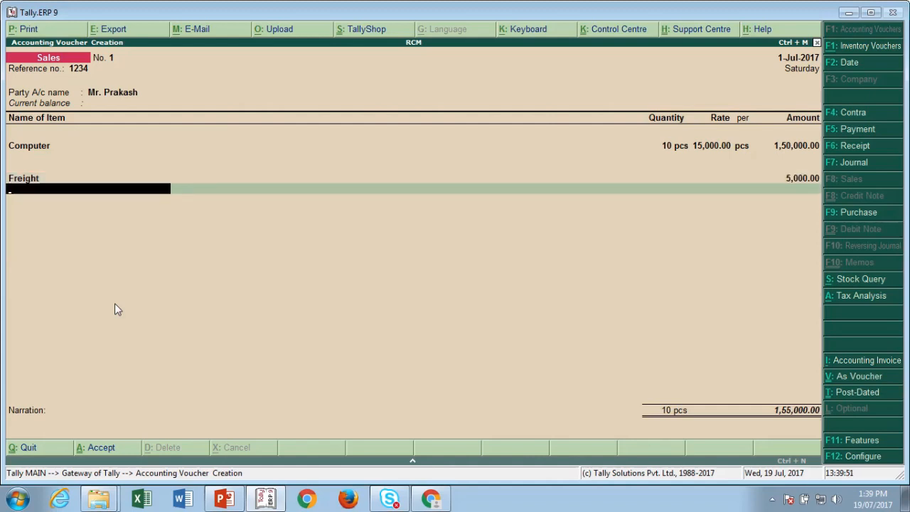
# Step: Add the CGST ledger below Freight and accept its calculated amount
pyautogui.write('CG')
pyautogui.press('Return')
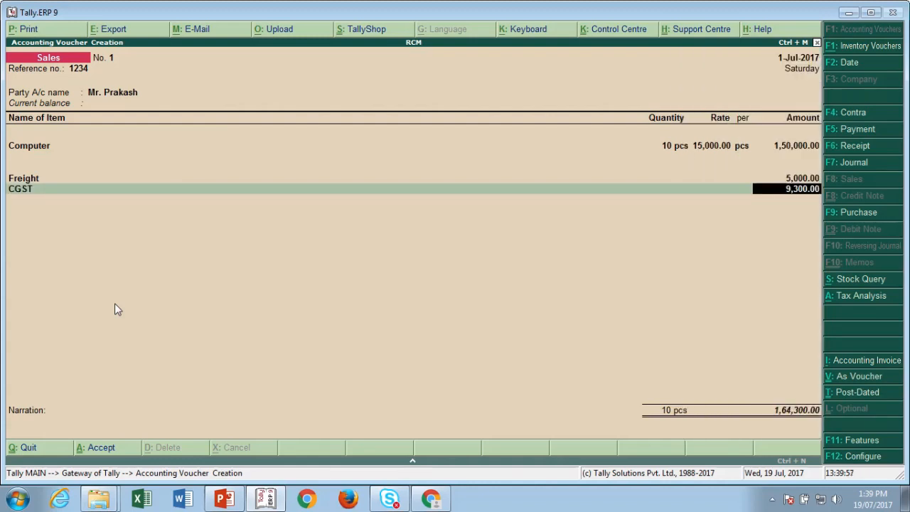
pyautogui.press('Return')
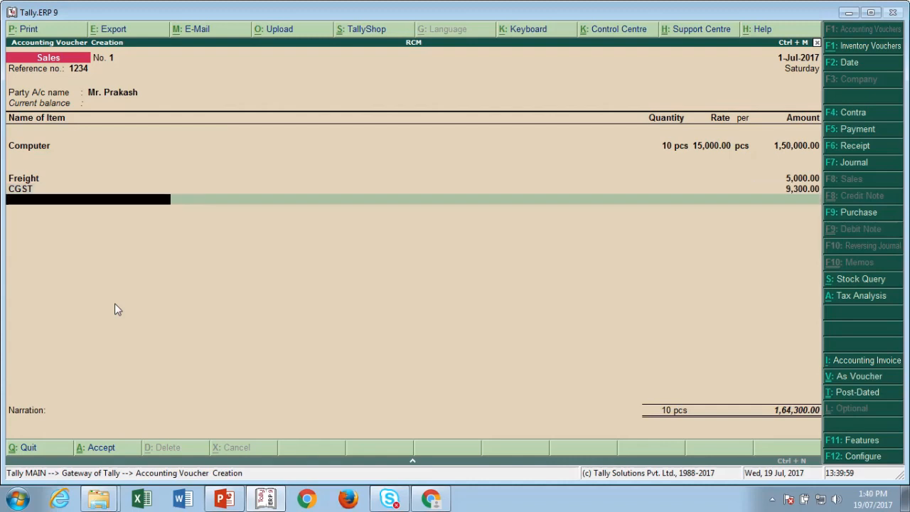
# Step: Go back to the Computer item line and change its rate to 20,000 per piece
pyautogui.press('BackSpace')
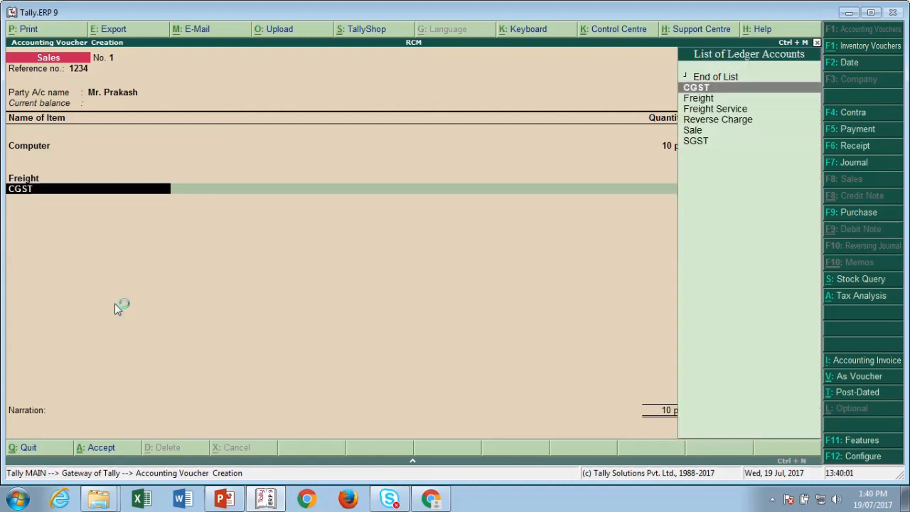
pyautogui.press('BackSpace')
pyautogui.press('BackSpace')
pyautogui.press('BackSpace')
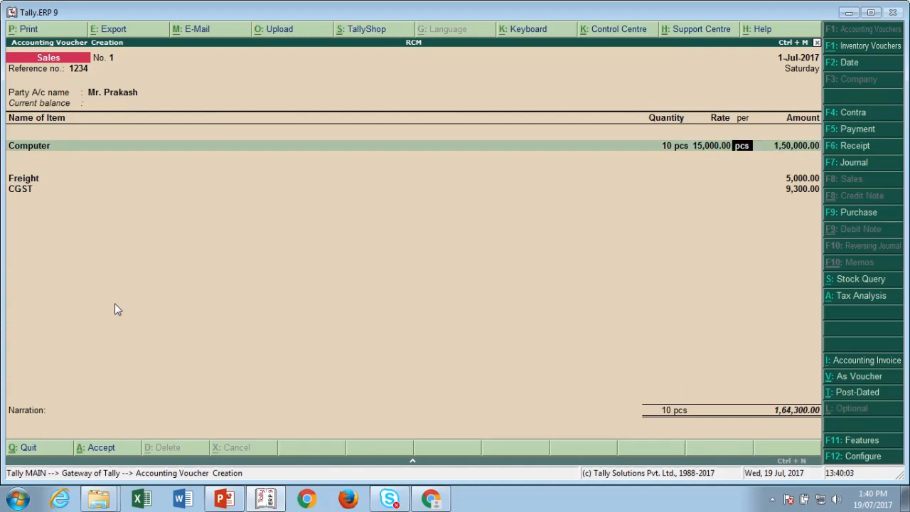
pyautogui.press('BackSpace')
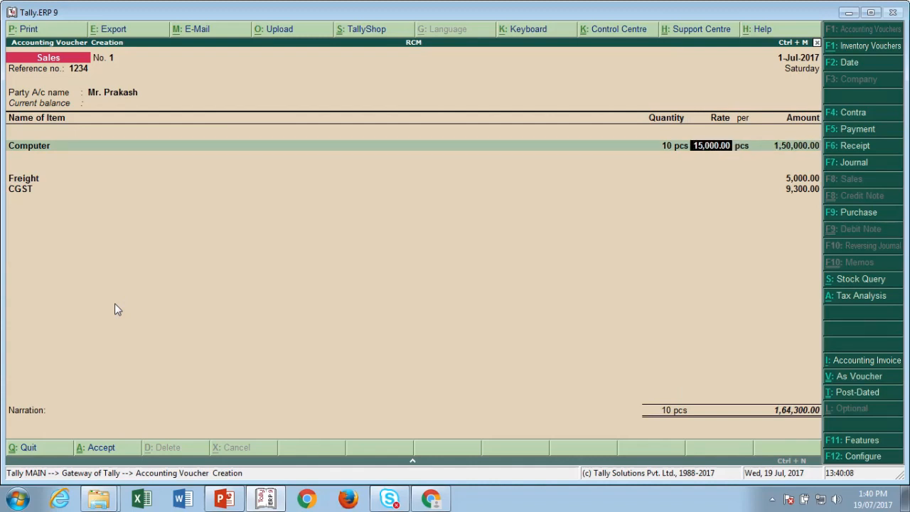
pyautogui.write('20000')
pyautogui.press('Return')
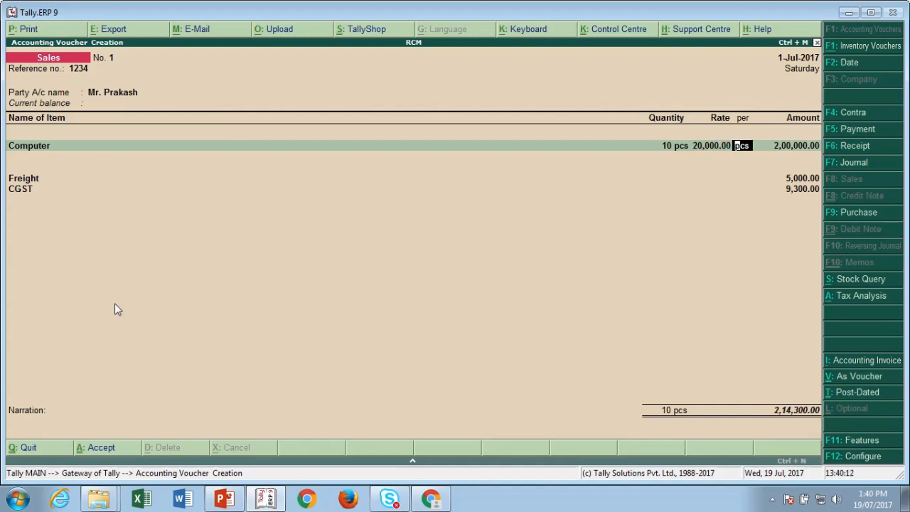
# Step: Accept the Computer item's Sale ledger with Sales Taxable and reverse charge No, and proceed to the Freight amount
pyautogui.press('Return')
pyautogui.press('Return')
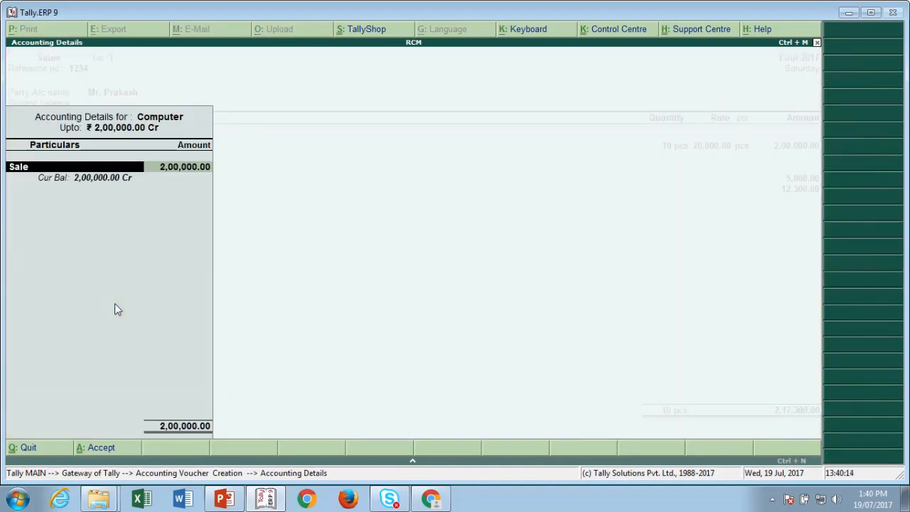
pyautogui.press('Return')
pyautogui.press('Return')
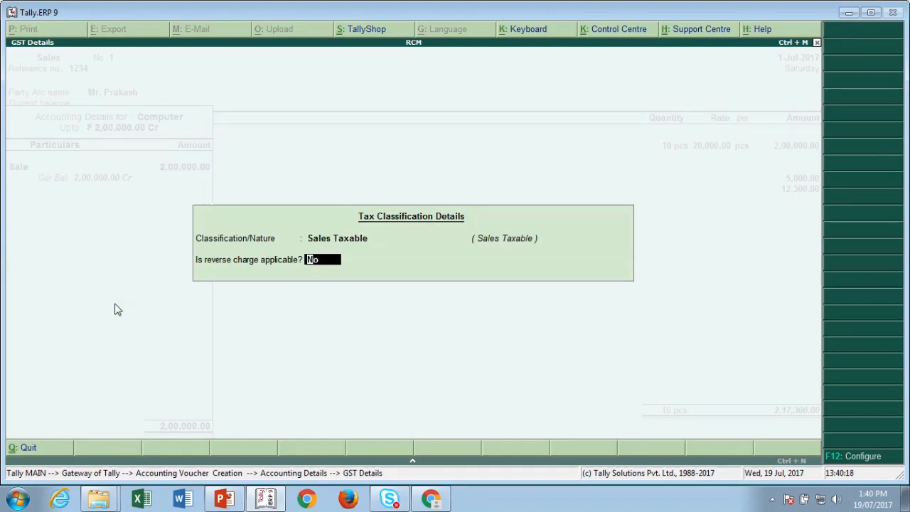
pyautogui.press('Return')
pyautogui.press('Return')
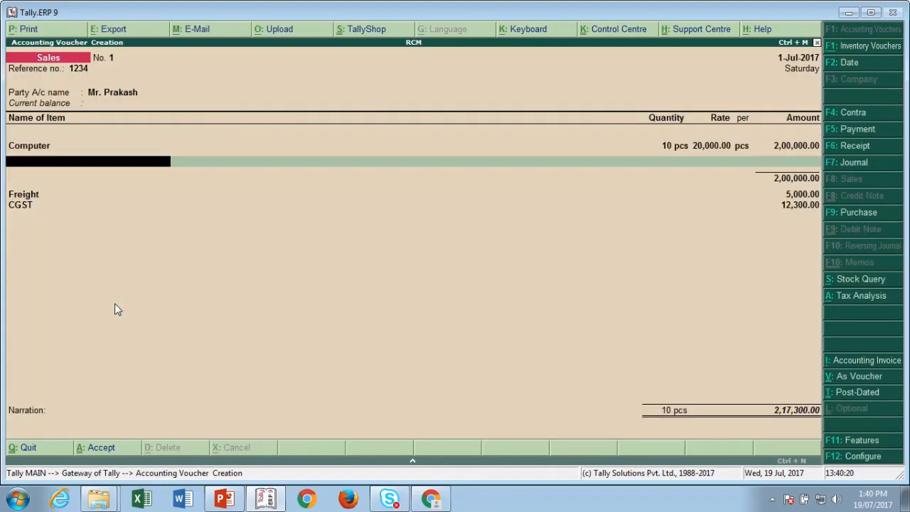
pyautogui.press('Return')
pyautogui.press('Return')
pyautogui.press('Return')
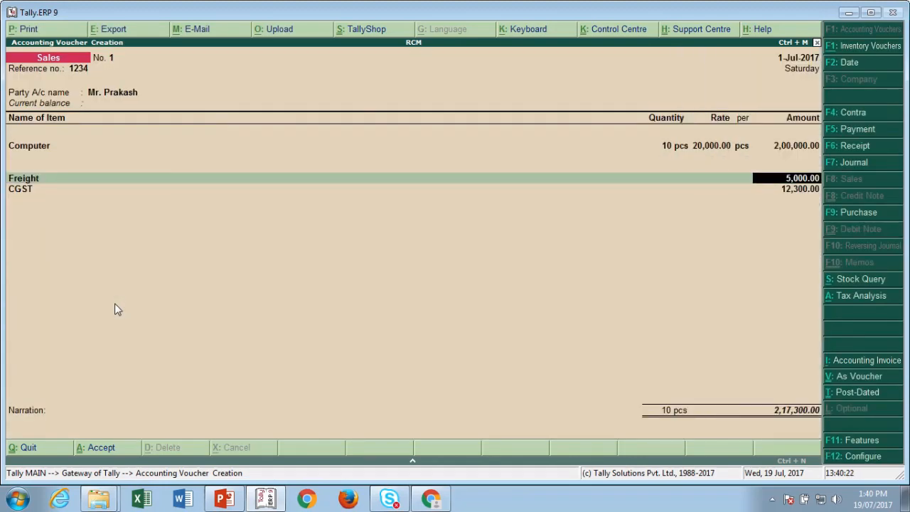
# Step: Accept the Freight and CGST amounts and add the SGST ledger below CGST
pyautogui.press('Return')
pyautogui.press('Return')
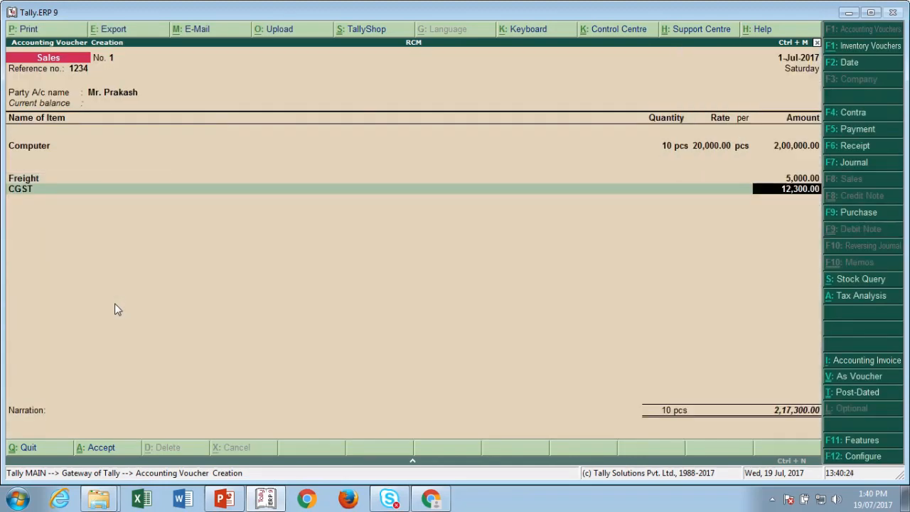
pyautogui.press('Return')
pyautogui.write('sgst')
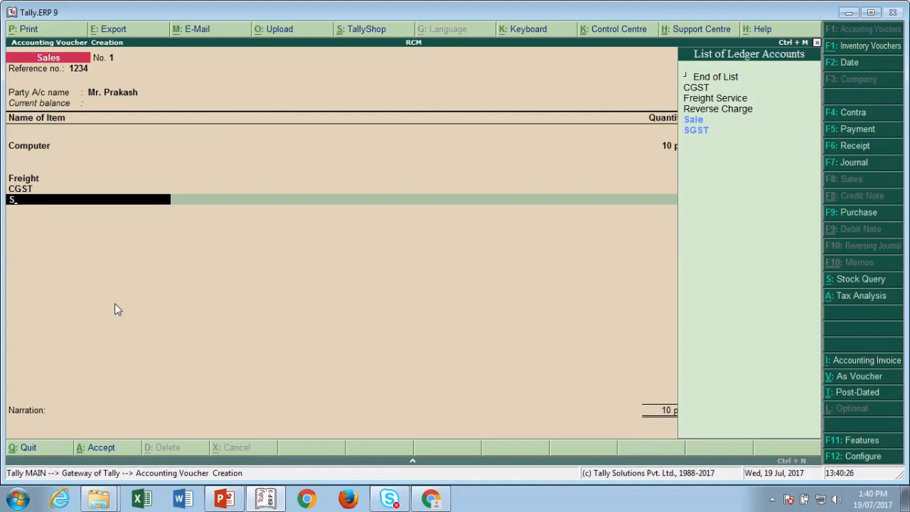
pyautogui.press('Return')
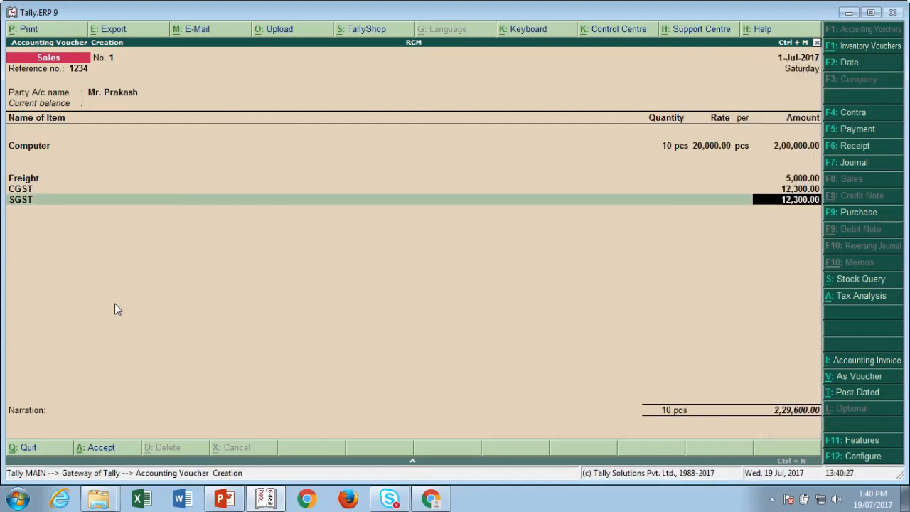
# Step: Calculate 12% of 200000 in the built-in calculator and return to the sales voucher
pyautogui.hotkey('ctrl', 'n')
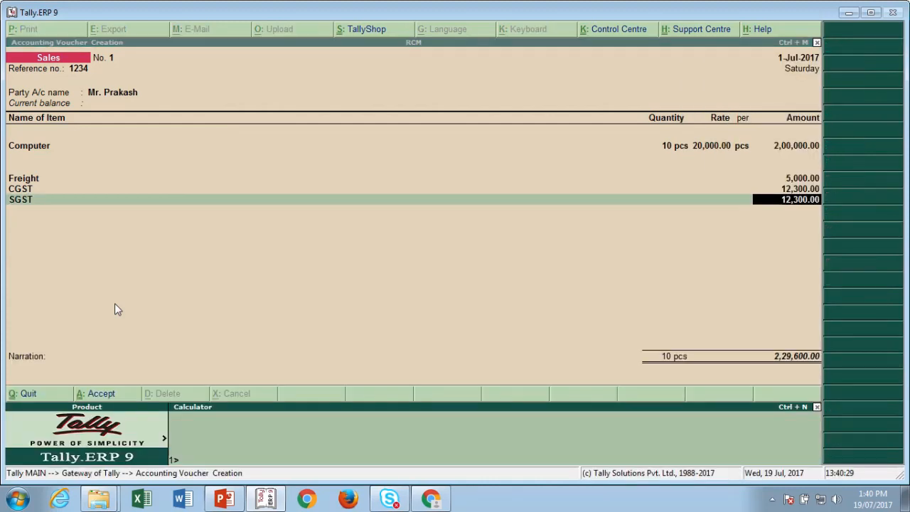
pyautogui.write('200000*12%')
pyautogui.press('Return')
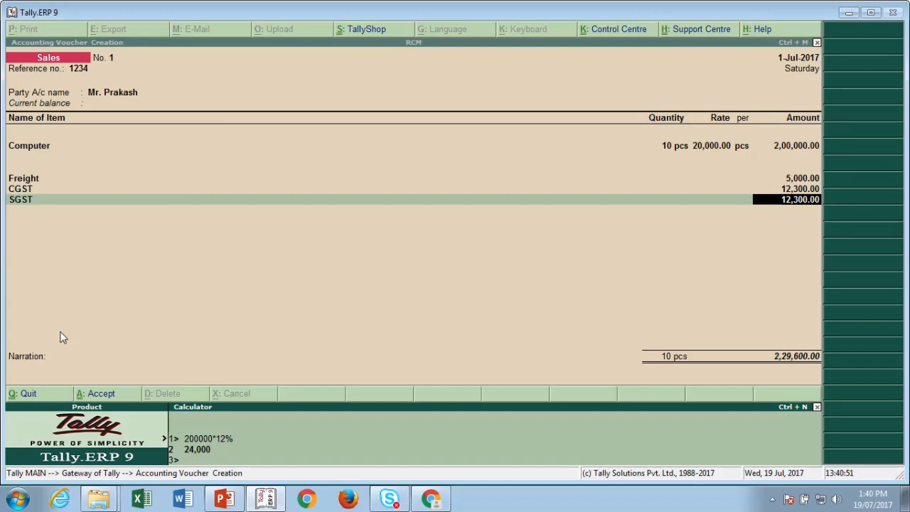
pyautogui.hotkey('ctrl', 'n')
# Step: Accept the SGST amount, enter the party's bill as New Ref Sale/001, and save the sales voucher without a narration
pyautogui.press('Return')
pyautogui.press('Return')
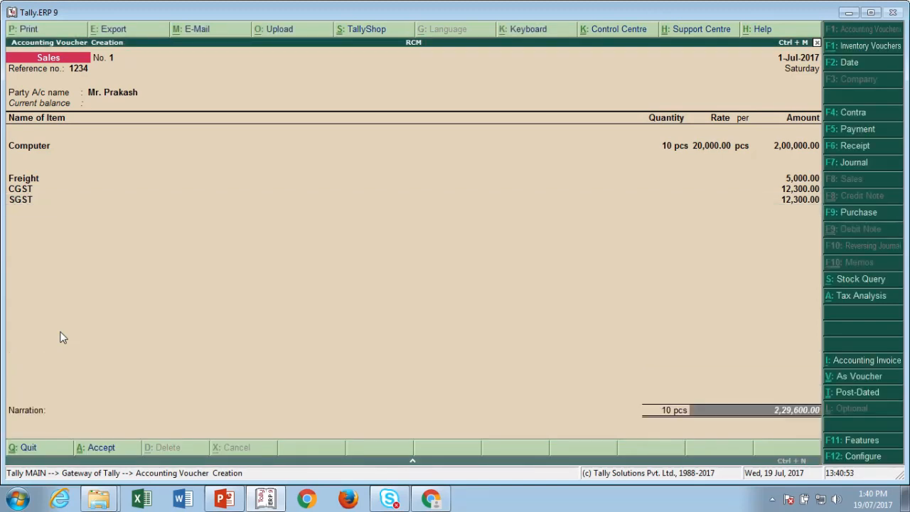
pyautogui.press('Return')
pyautogui.press('Return')
pyautogui.write('S')
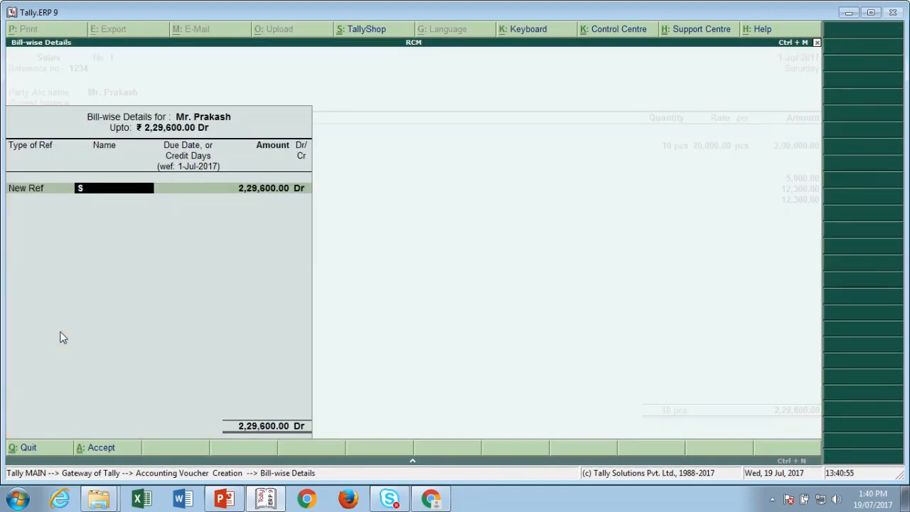
pyautogui.write('ale/001')
pyautogui.press('Return')
pyautogui.press('Return')
pyautogui.press('Return')
pyautogui.press('Return')
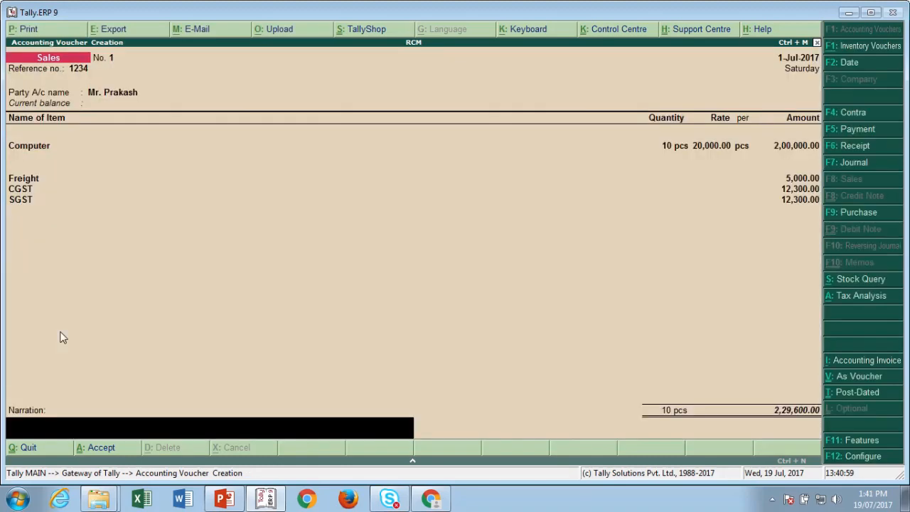
pyautogui.press('Return')
pyautogui.press('Return')
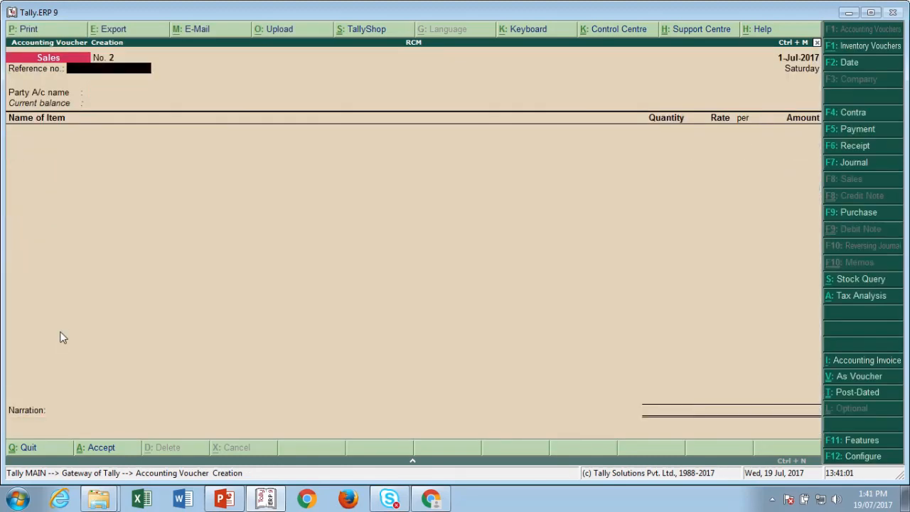
# Step: Leave voucher entry without starting another sale and open the Balance Sheet report
pyautogui.press('Escape')
pyautogui.press('Return')
pyautogui.press('Escape')
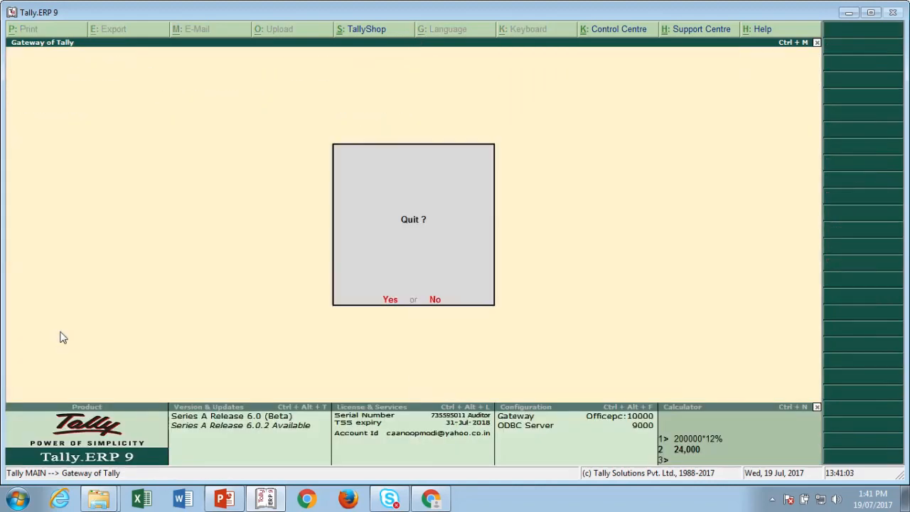
pyautogui.press('Escape')
pyautogui.press('Down')
pyautogui.press('Down')
pyautogui.press('Down')
pyautogui.press('Down')
pyautogui.press('Down')
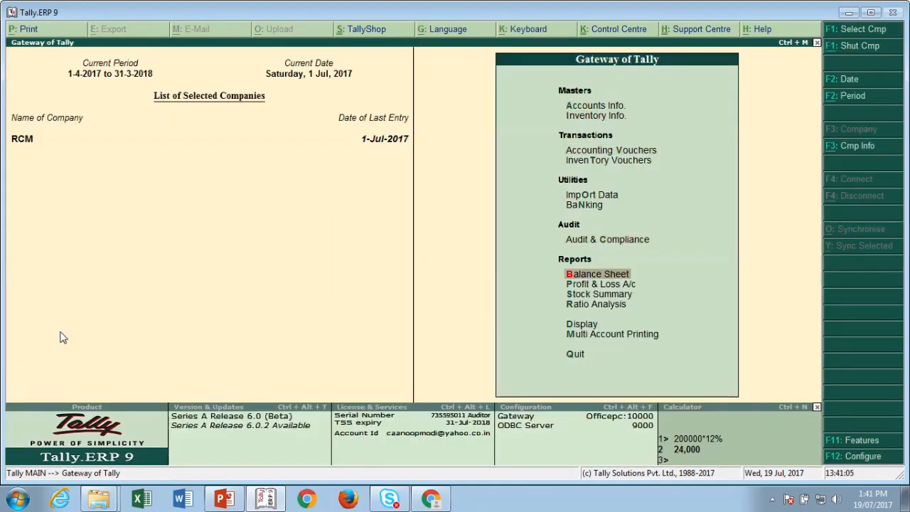
pyautogui.press('Return')
# Step: Show the Balance Sheet in detailed form and examine the CGST and SGST balances under Duties & Taxes
pyautogui.hotkey('alt', 'F1')
pyautogui.press('Down')
pyautogui.press('Down')
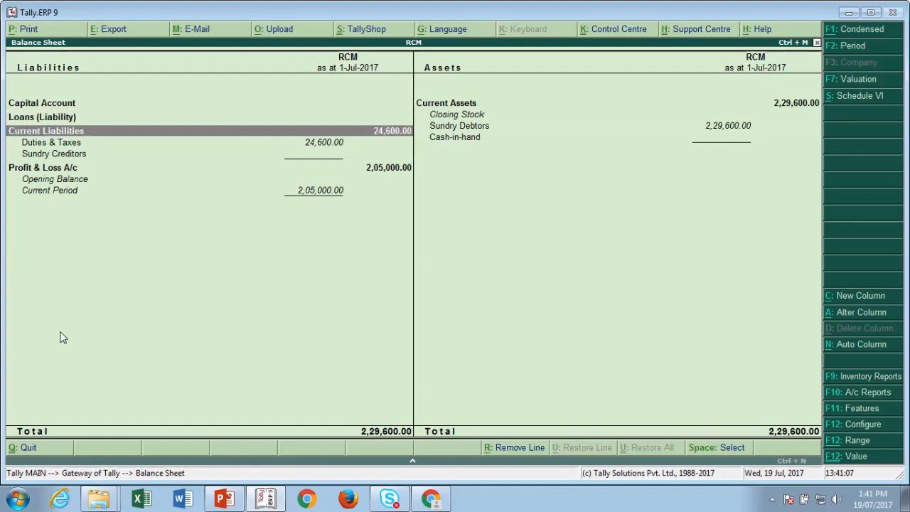
pyautogui.press('Down')
pyautogui.press('Return')
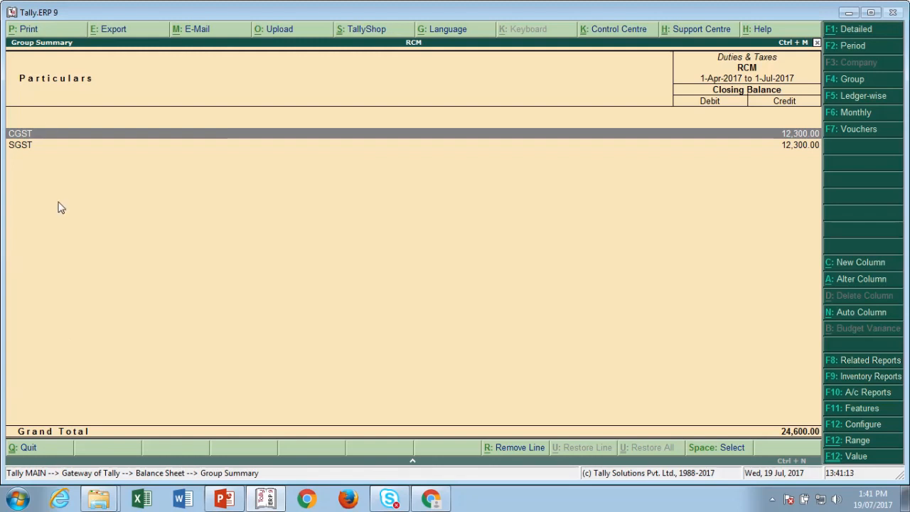
pyautogui.moveTo(417, 4)
pyautogui.click(363, 29)
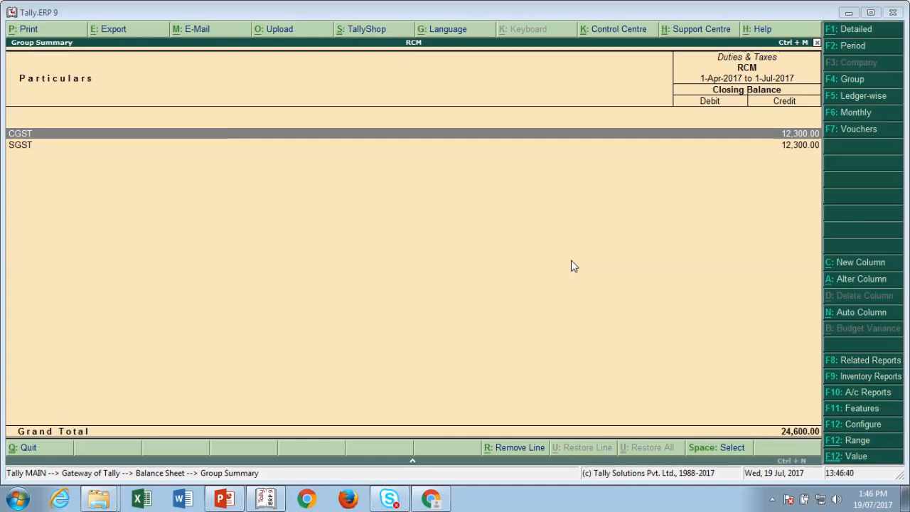
pyautogui.press('Escape')
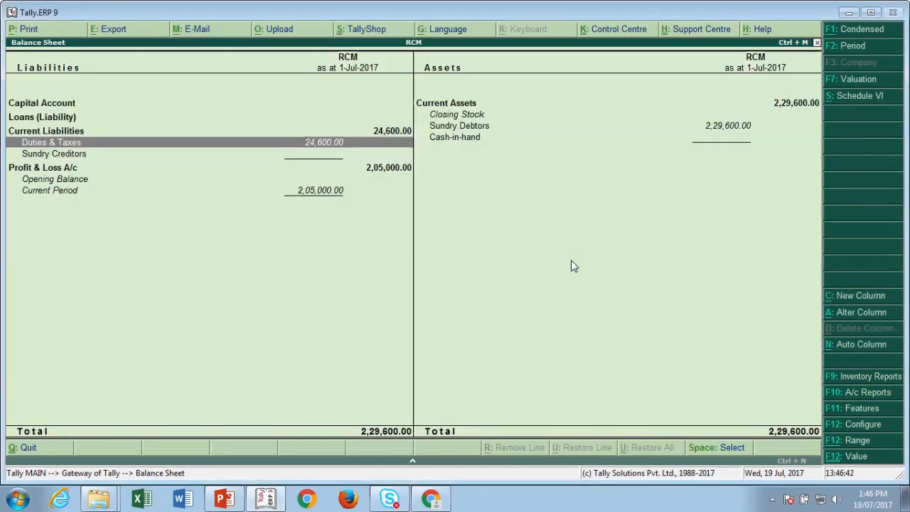
pyautogui.press('Return')
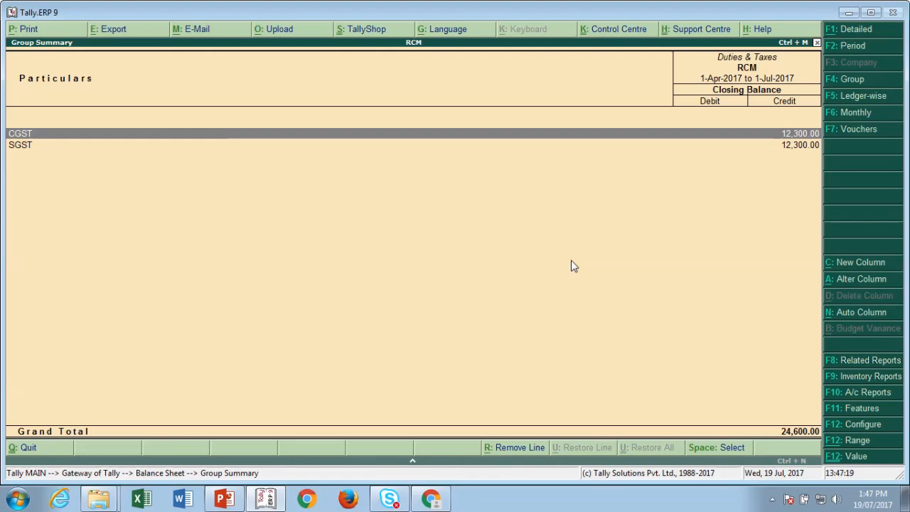
# Step: Leave the reports and start a purchase voucher in accounting invoice mode
pyautogui.press('Escape')
pyautogui.press('Escape')
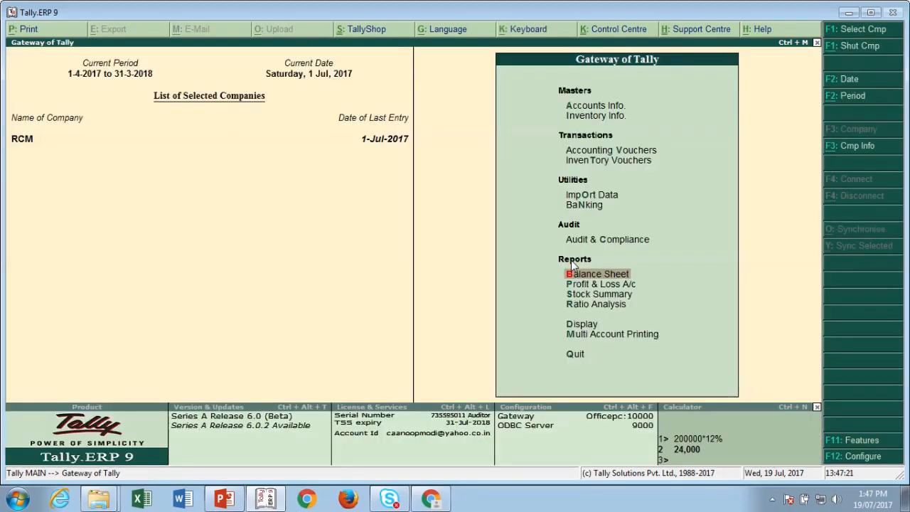
pyautogui.press('Up')
pyautogui.press('Up')
pyautogui.press('Up')
pyautogui.press('Up')
pyautogui.press('Up')
pyautogui.press('Return')
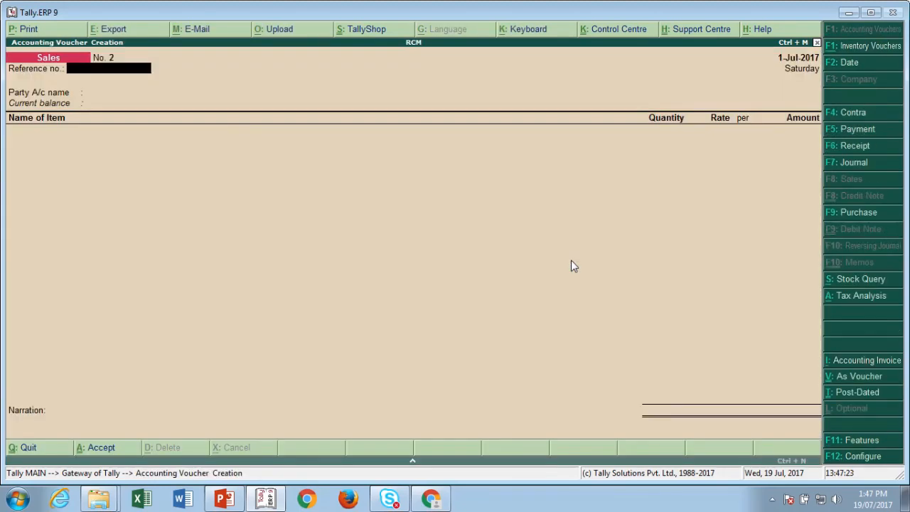
pyautogui.click(840, 218)
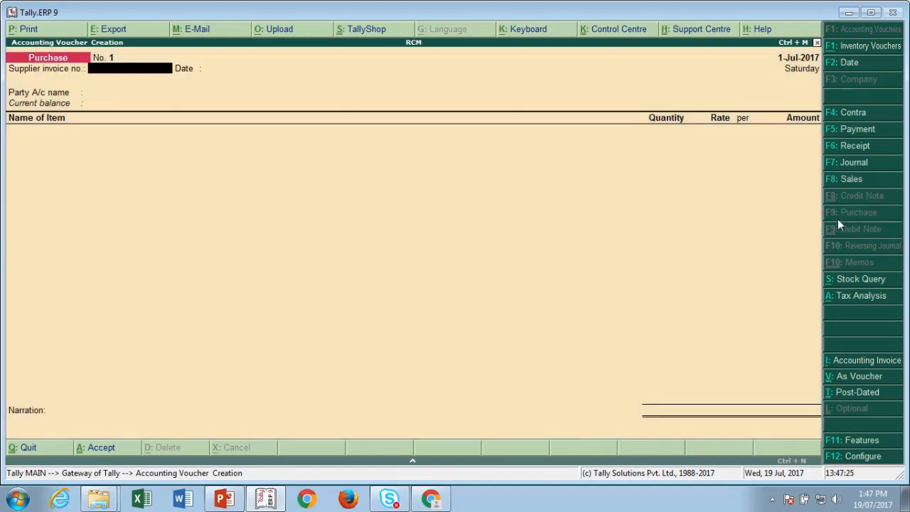
pyautogui.click(844, 362)
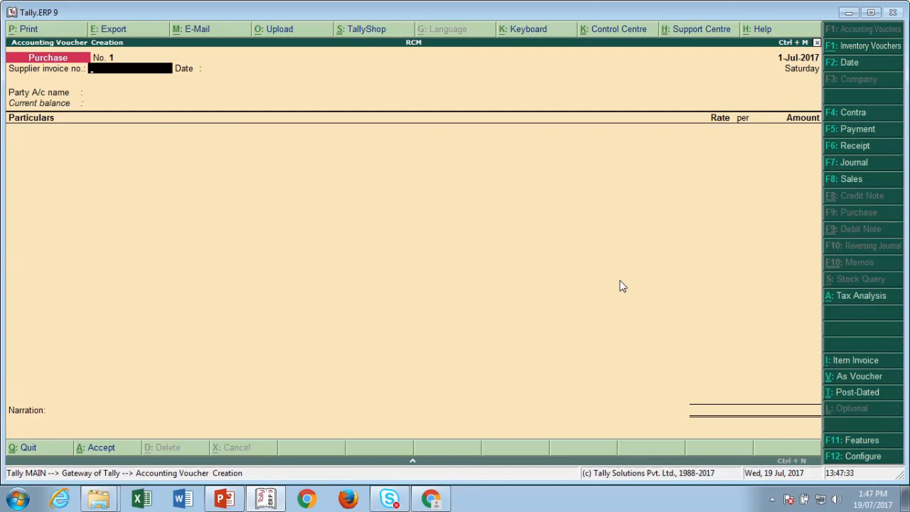
# Step: Enter supplier invoice number tran/001 dated 1-Jul-2017 and choose Transporter as the party account
pyautogui.write('tran/001')
pyautogui.press('Return')
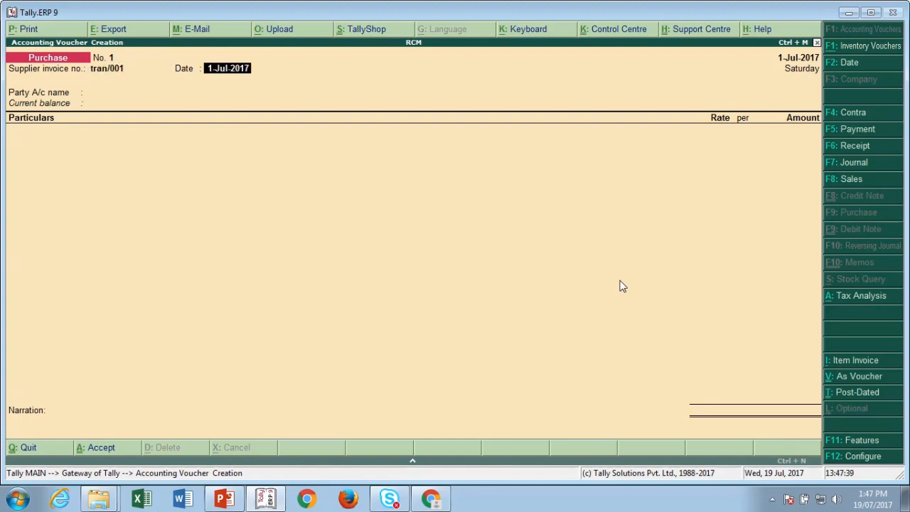
pyautogui.press('Return')
pyautogui.press('Down')
pyautogui.press('Down')
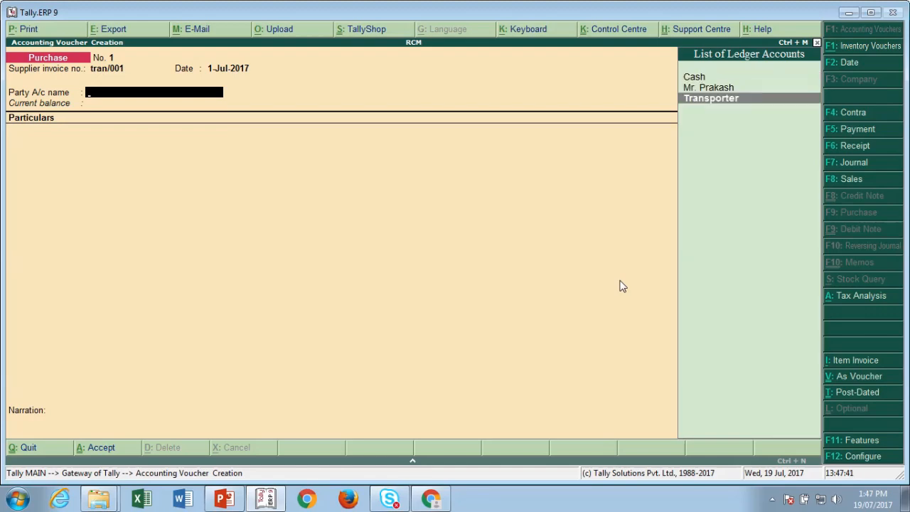
pyautogui.press('Return')
# Step: Open the Transporter ledger for alteration from the voucher and set its Set/alter GST details option to Yes
pyautogui.hotkey('ctrl', 'a')
pyautogui.hotkey('ctrl', 'Return')
pyautogui.press('Return')
pyautogui.press('Return')
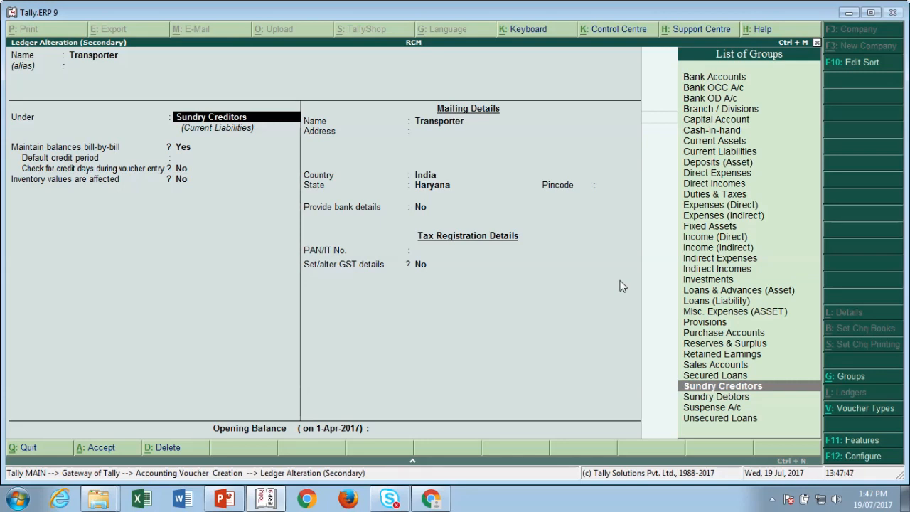
pyautogui.press('Return')
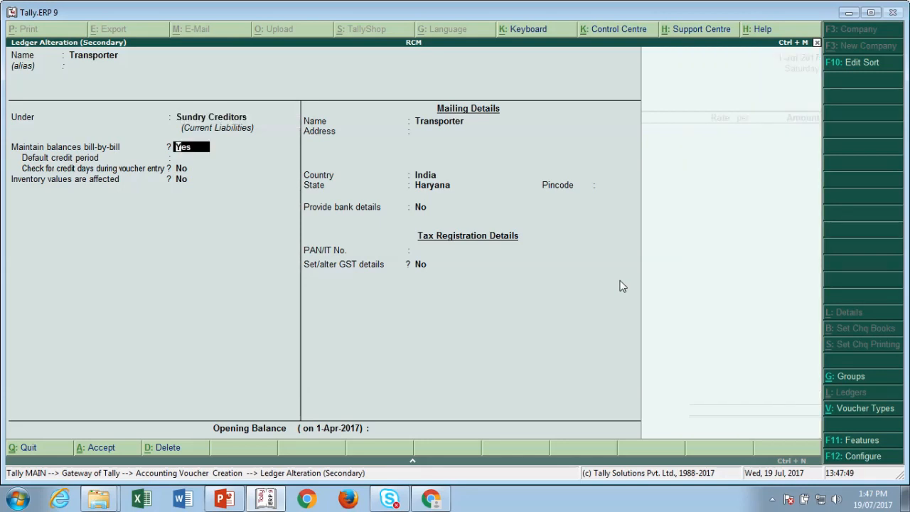
pyautogui.press('Return')
pyautogui.press('Return')
pyautogui.press('Return')
pyautogui.press('Return')
pyautogui.press('Return')
pyautogui.press('Return')
pyautogui.press('Return')
pyautogui.press('Return')
pyautogui.press('Return')
pyautogui.press('Return')
pyautogui.press('Return')
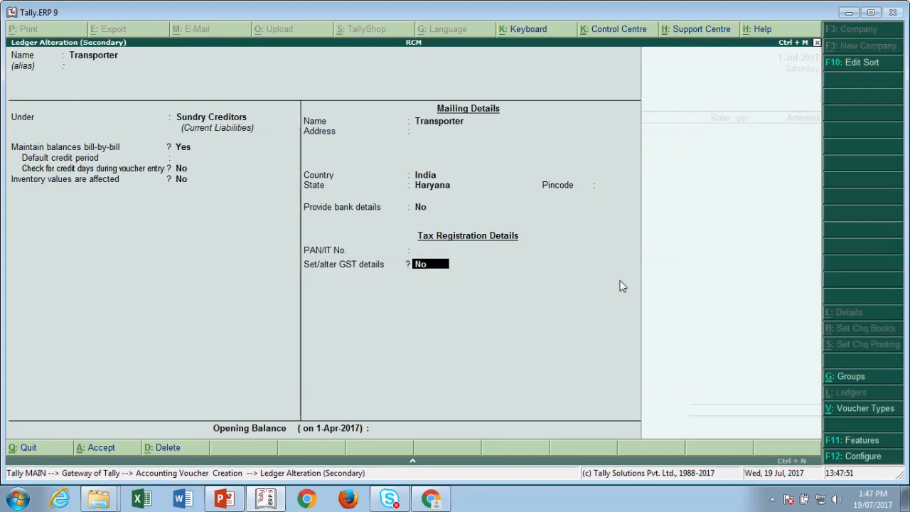
pyautogui.write('y')
pyautogui.press('Return')
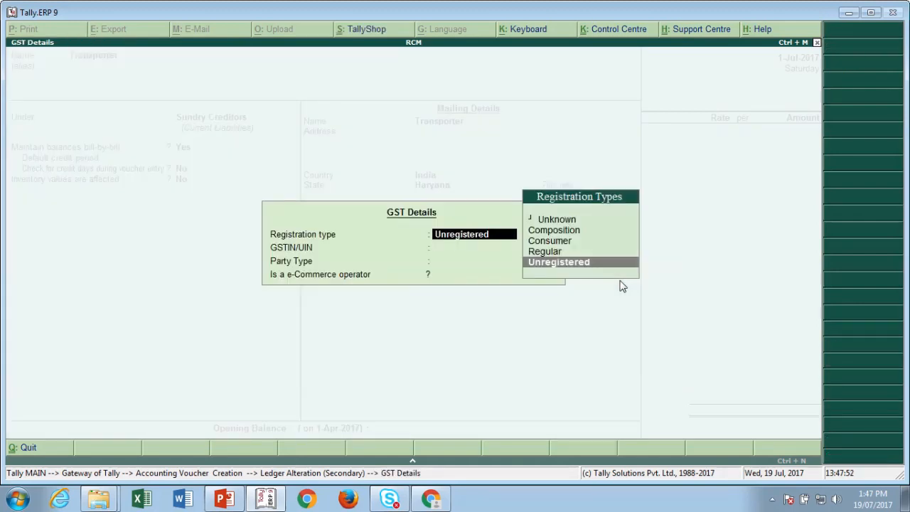
# Step: Keep the Transporter's registration type as Unregistered, save the ledger, and accept the supplier's party details
pyautogui.press('Up')
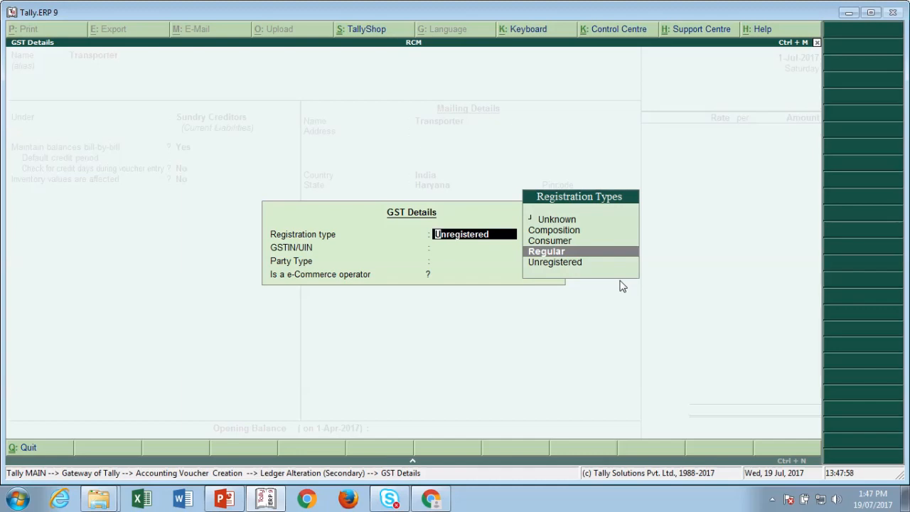
pyautogui.press('Down')
pyautogui.press('Return')
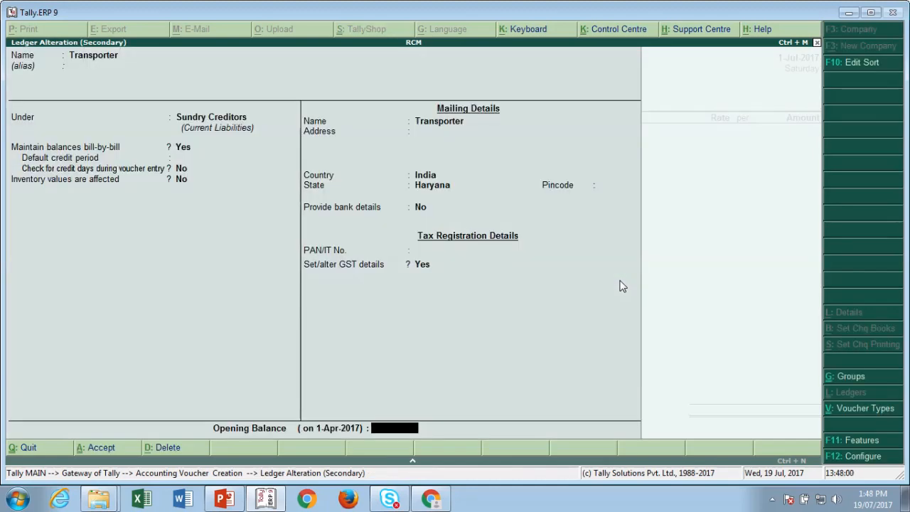
pyautogui.hotkey('ctrl', 'a')
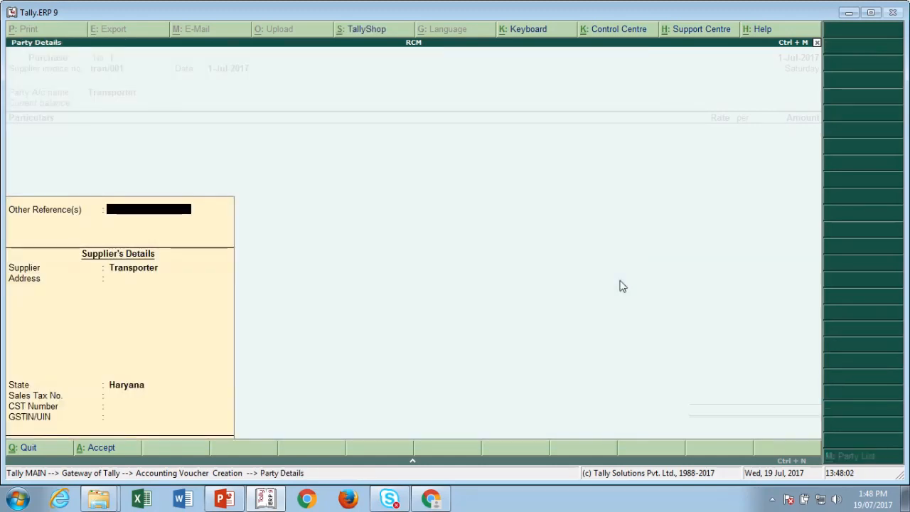
pyautogui.press('Return')
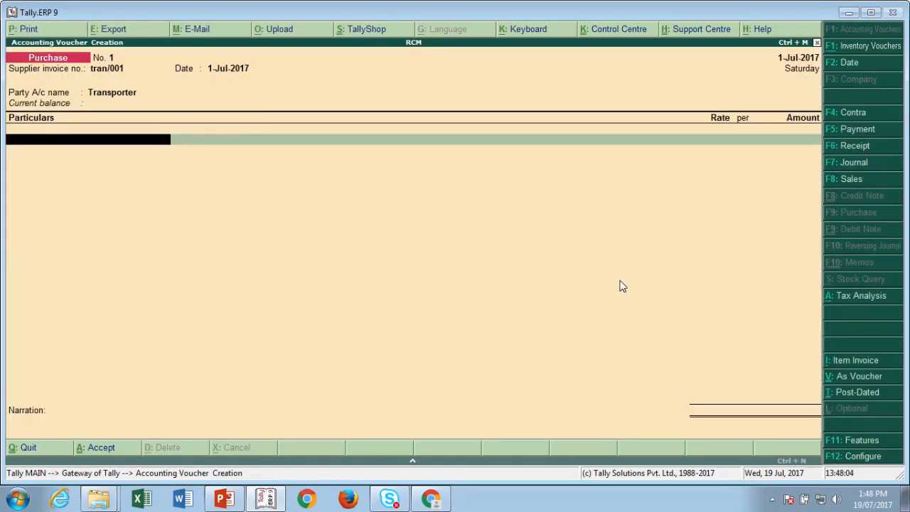
# Step: Select Freight Service as the first ledger in the purchase voucher's particulars
pyautogui.write('Fr')
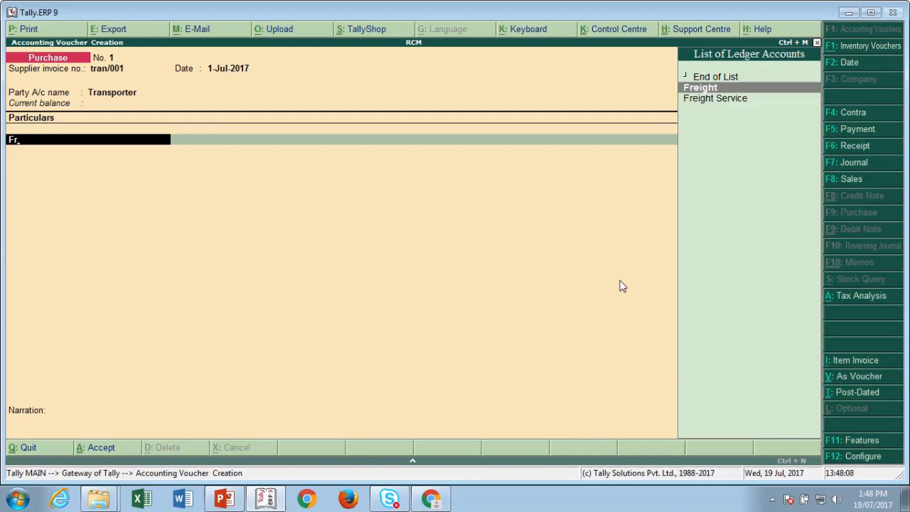
pyautogui.press('Down')
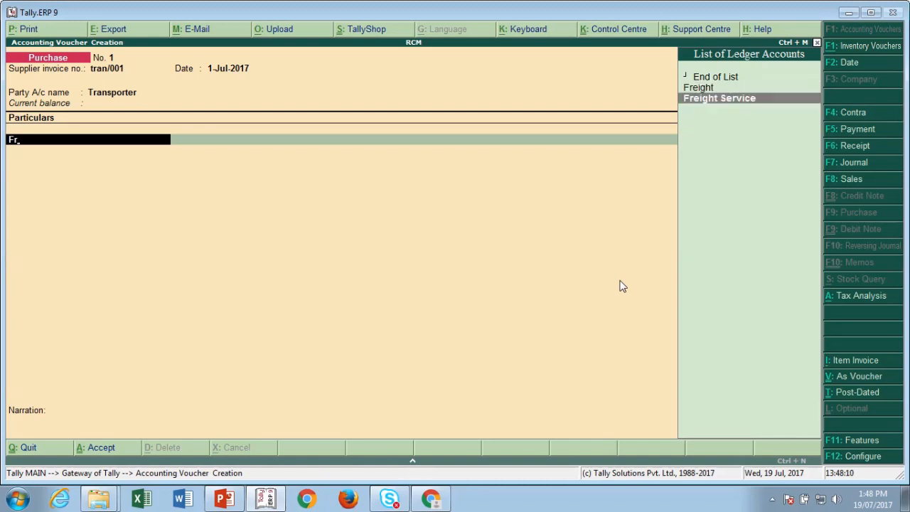
pyautogui.press('Return')
pyautogui.press('BackSpace')
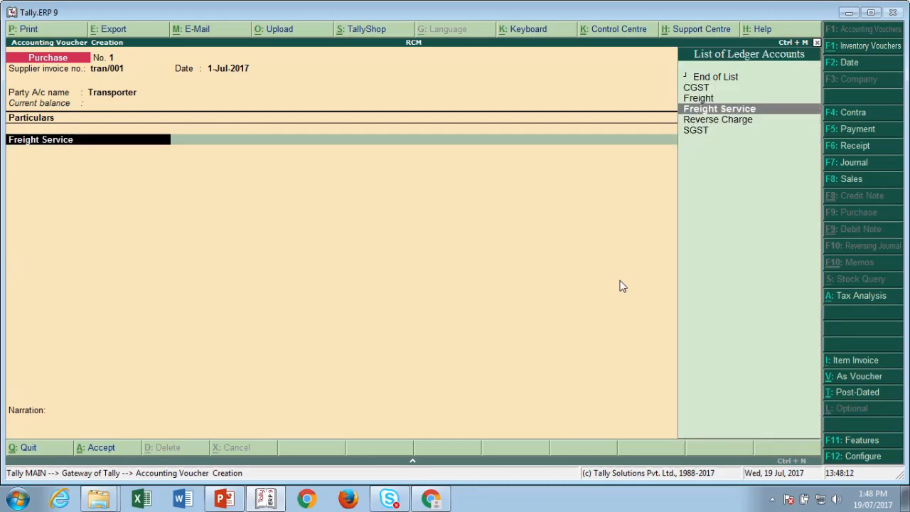
# Step: Open the Freight Service ledger for alteration from the voucher and set its Set/alter GST Details option to Yes
pyautogui.hotkey('ctrl', 'Return')
pyautogui.press('Return')
pyautogui.press('Return')
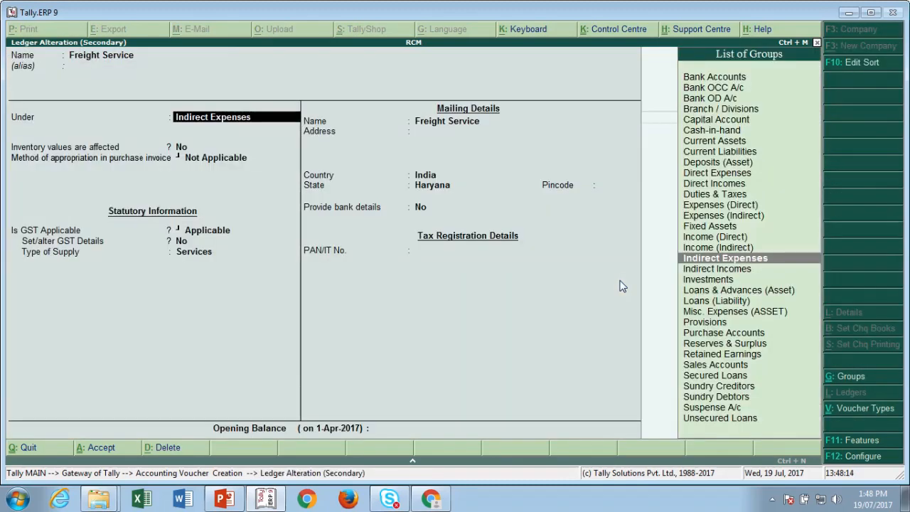
pyautogui.press('Return')
pyautogui.press('Return')
pyautogui.press('Return')
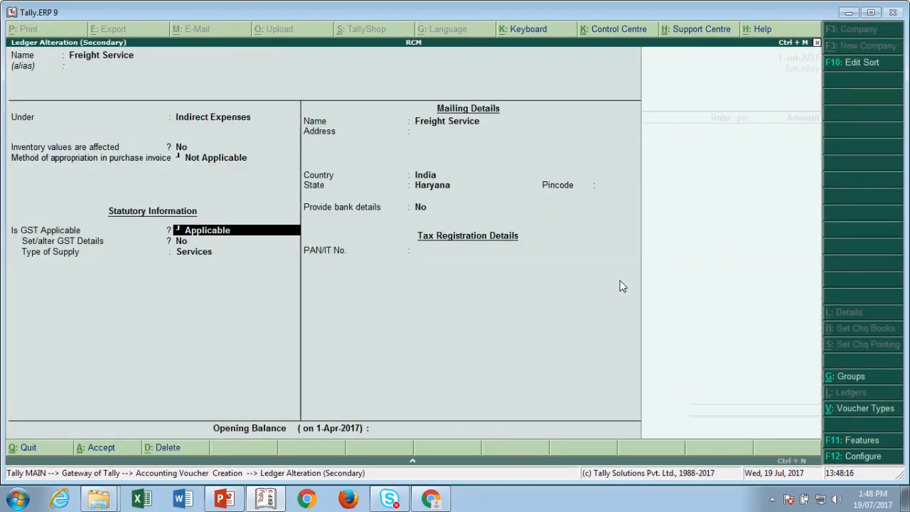
pyautogui.press('Return')
pyautogui.write('y')
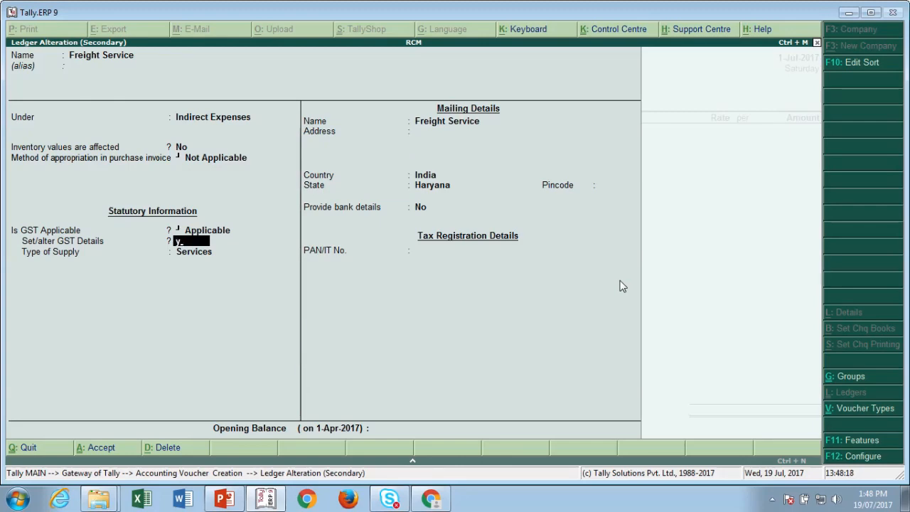
pyautogui.press('Return')
# Step: Keep Purchase Taxable as the nature of transaction in Freight Service's GST details and check the configuration options for reverse charge calculation
pyautogui.press('Return')
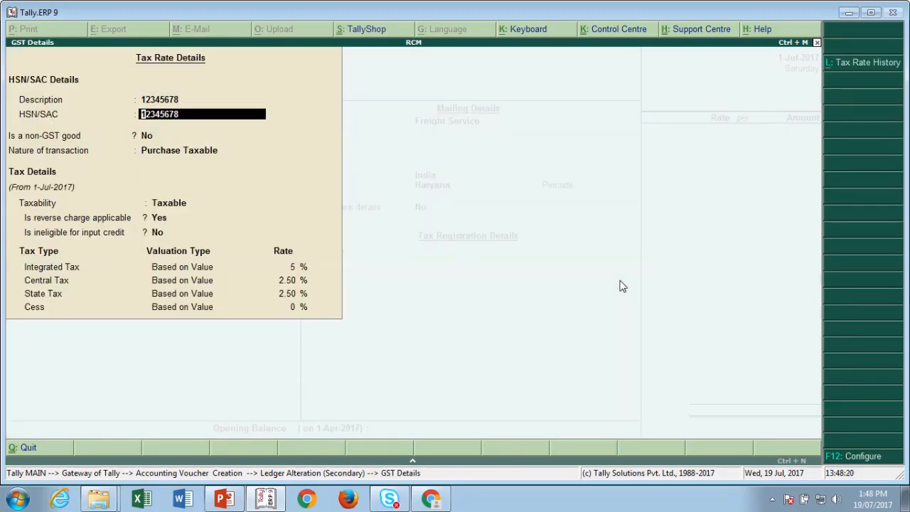
pyautogui.press('Return')
pyautogui.press('Return')
pyautogui.press('BackSpace')
pyautogui.press('BackSpace')
pyautogui.press('Return')
pyautogui.press('Return')
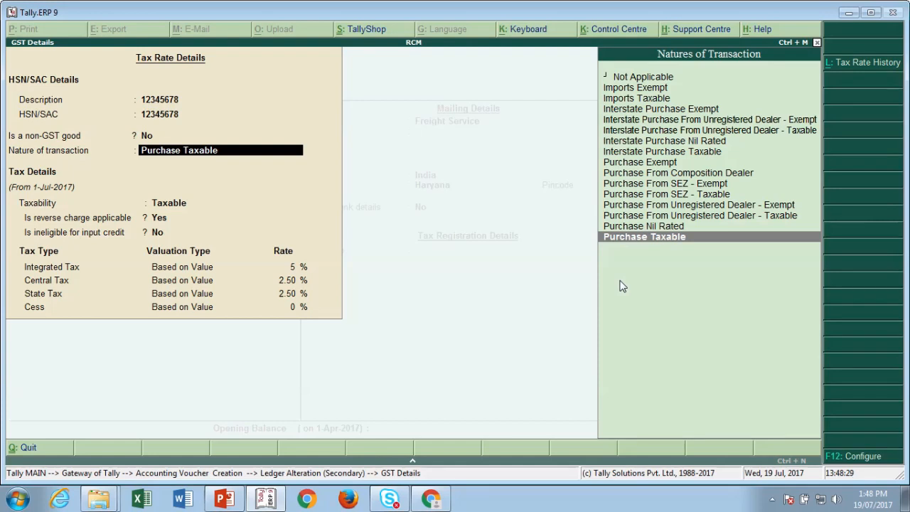
pyautogui.press('Return')
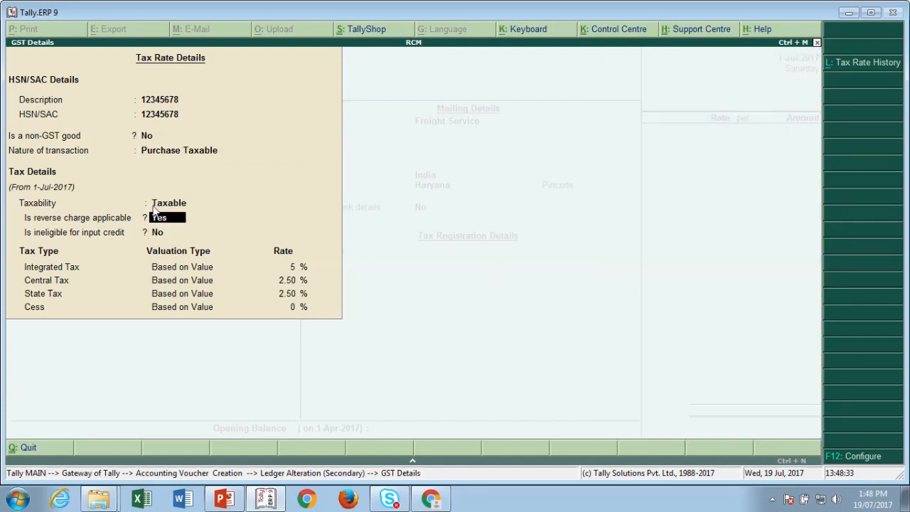
pyautogui.click(864, 459)
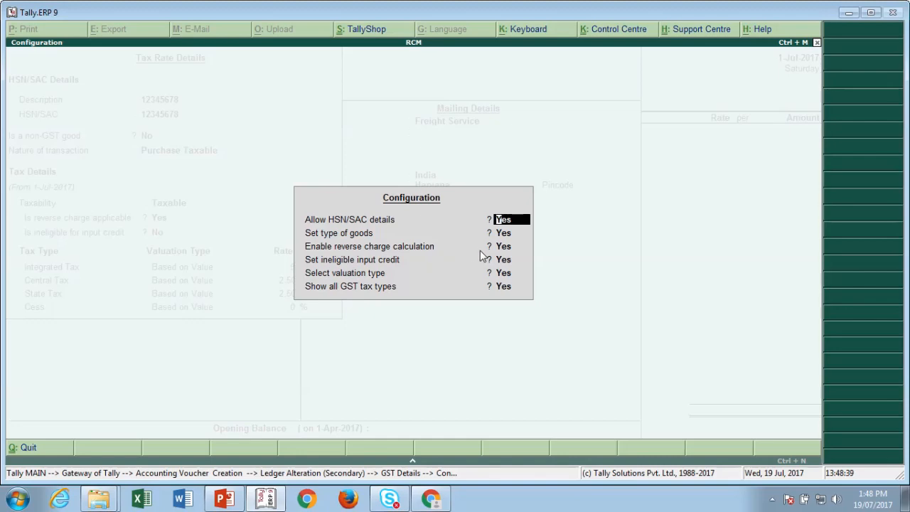
pyautogui.press('Escape')
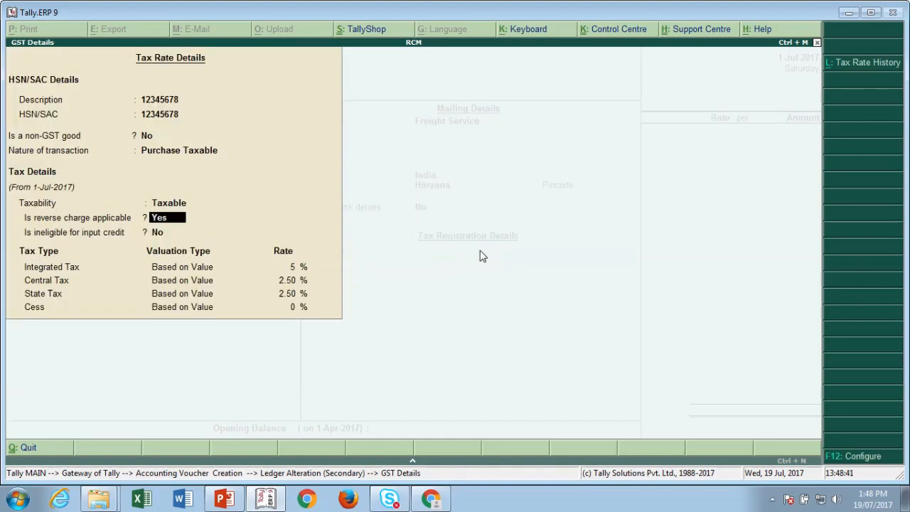
# Step: Keep reverse charge applicable at Yes and integrated tax at 5% in the GST details, and save the Freight Service ledger
pyautogui.press('Return')
pyautogui.press('Return')
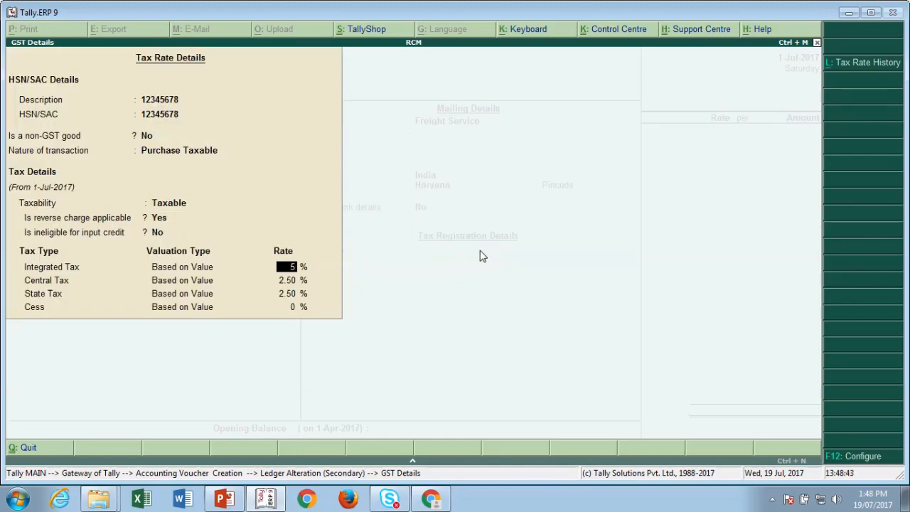
pyautogui.press('Return')
pyautogui.press('Return')
pyautogui.press('Return')
pyautogui.press('Return')
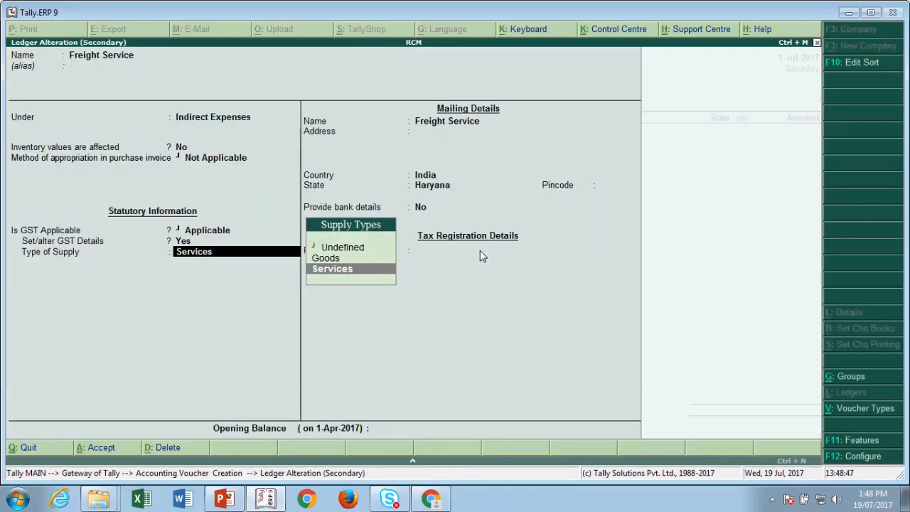
pyautogui.press('Return')
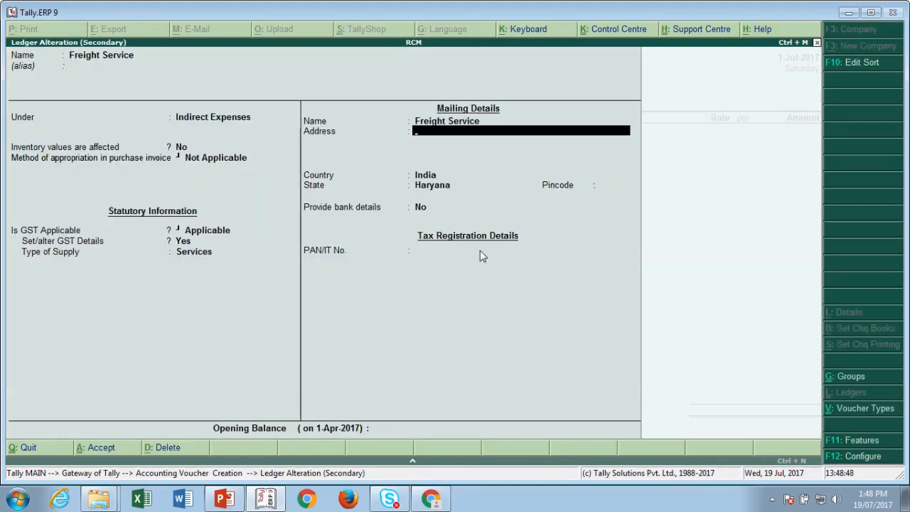
pyautogui.hotkey('ctrl', 'a')
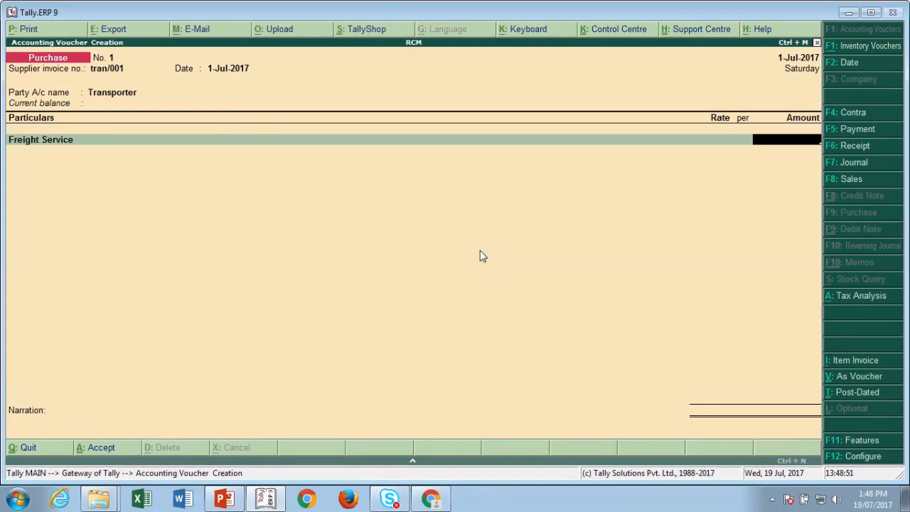
# Step: Enter 5000 as the Freight Service amount, classified as Purchase Taxable with reverse charge applicable set to Yes
pyautogui.write('5000')
pyautogui.press('Return')
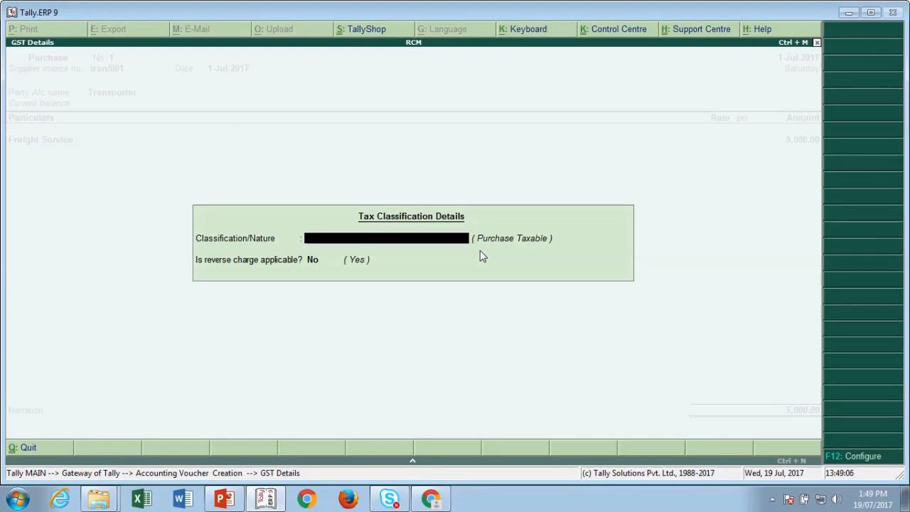
pyautogui.write('Pu')
pyautogui.press('Down')
pyautogui.press('Down')
pyautogui.press('Down')
pyautogui.press('Down')
pyautogui.press('Down')
pyautogui.press('Down')
pyautogui.press('Down')
pyautogui.press('Down')
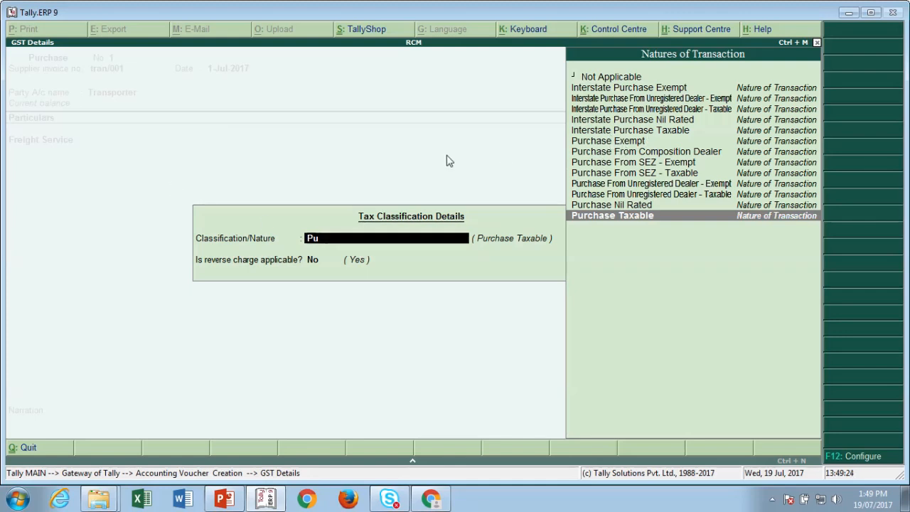
pyautogui.press('Return')
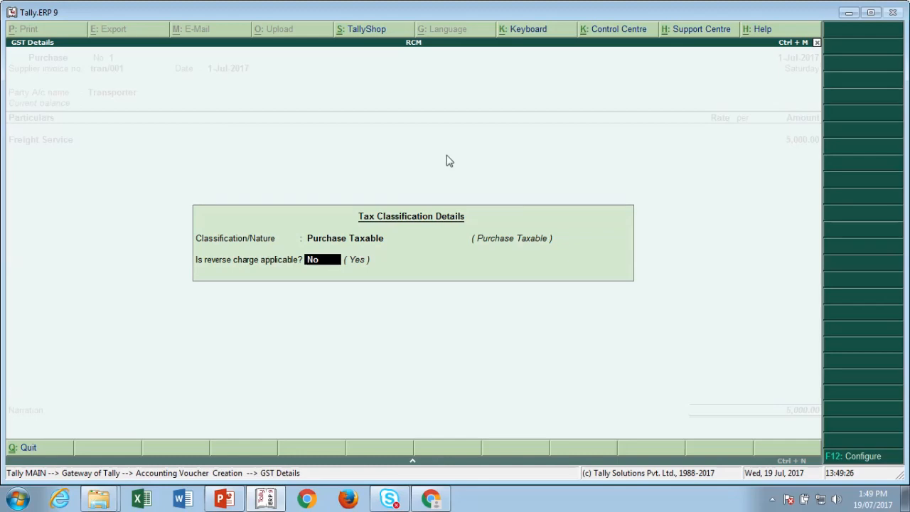
pyautogui.write('y')
pyautogui.press('Return')
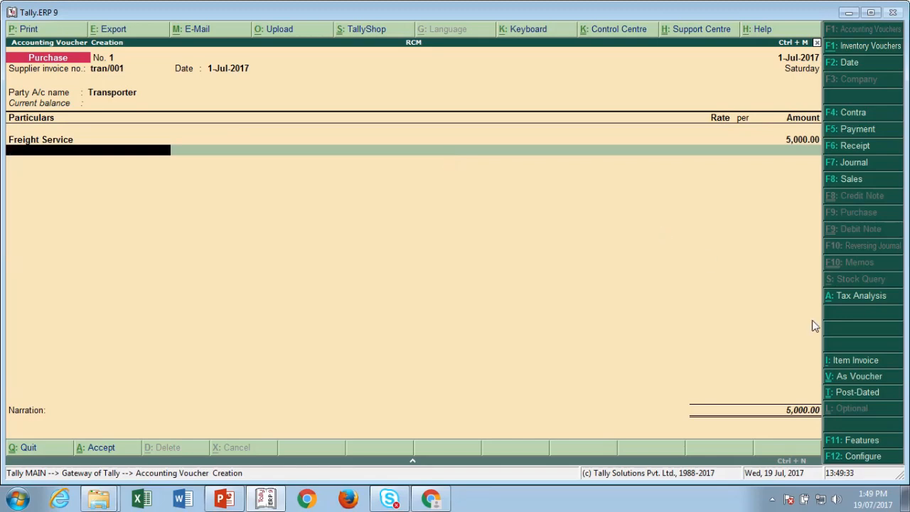
# Step: Examine the purchase voucher's tax analysis in detailed form, including the central and state tax split
pyautogui.click(855, 299)
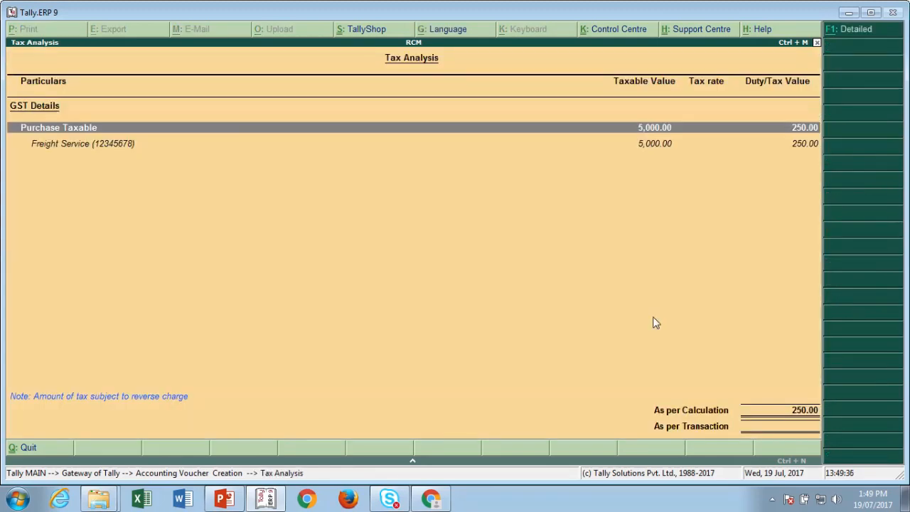
pyautogui.hotkey('alt', 'F1')
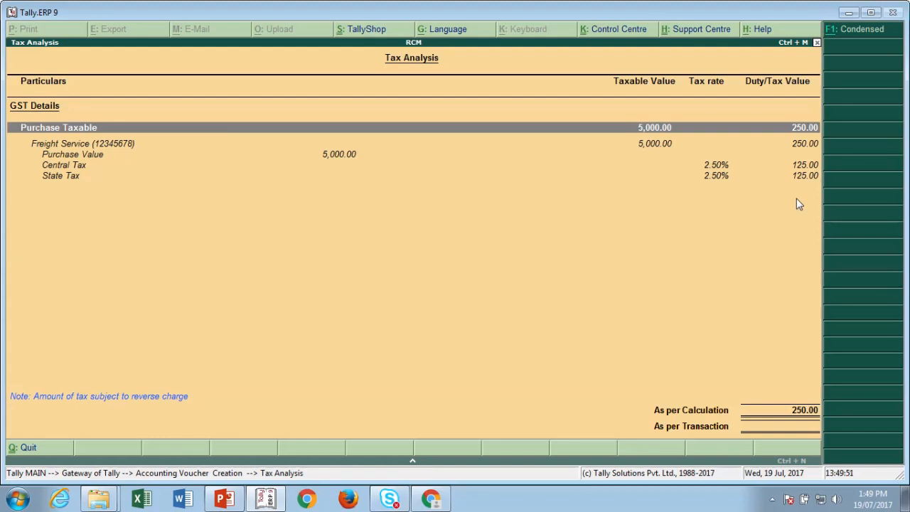
pyautogui.press('Escape')
# Step: Allocate the Transporter's 5,000 bill to new reference Tran/001 without a due date and save the purchase voucher
pyautogui.press('Return')
pyautogui.press('Return')
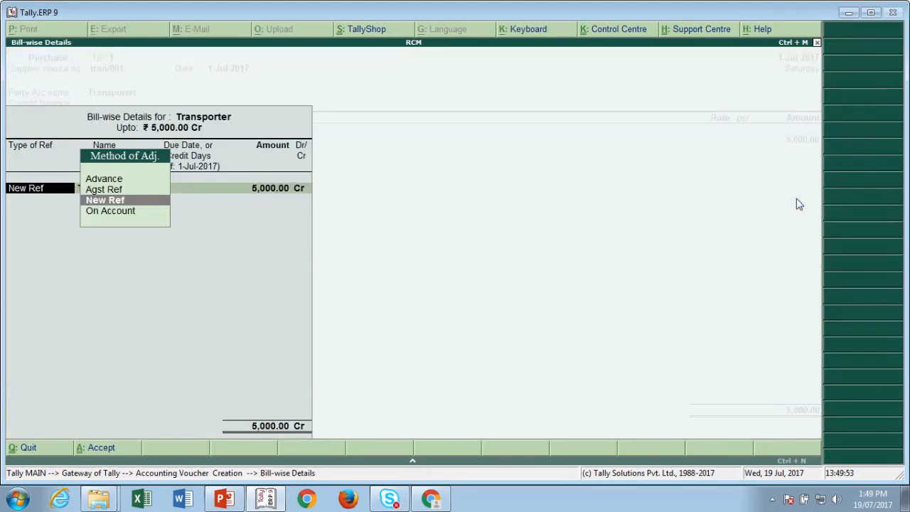
pyautogui.press('Return')
pyautogui.press('Return')
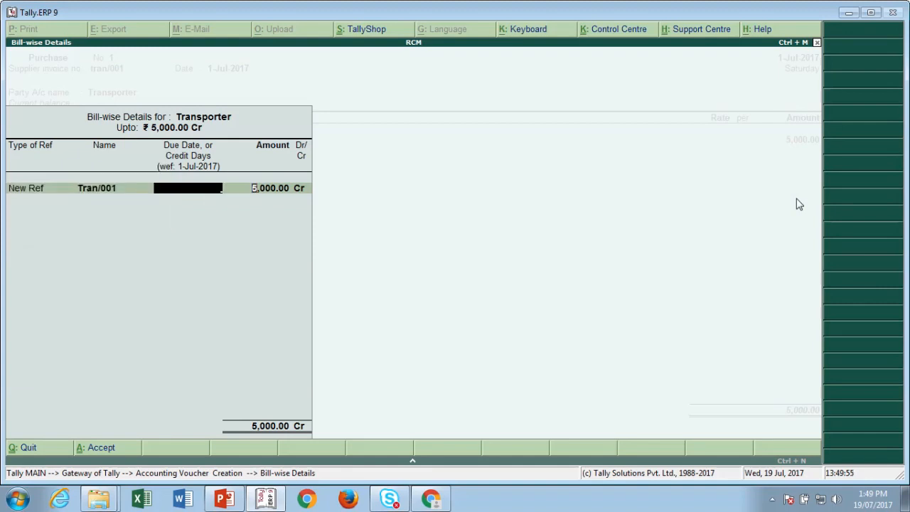
pyautogui.press('Return')
pyautogui.press('Return')
pyautogui.press('Return')
pyautogui.press('Return')
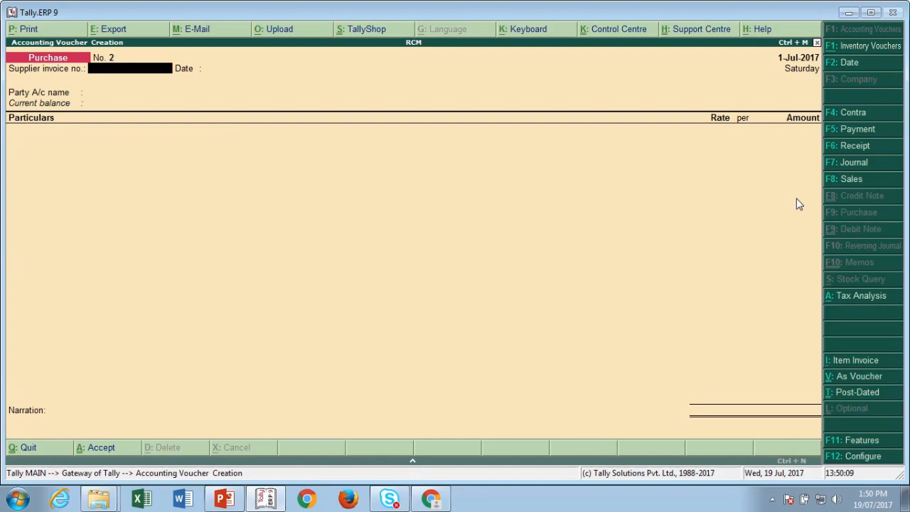
# Step: Start a payment voucher with Cash as the account and select Transporter in the particulars
pyautogui.click(858, 133)
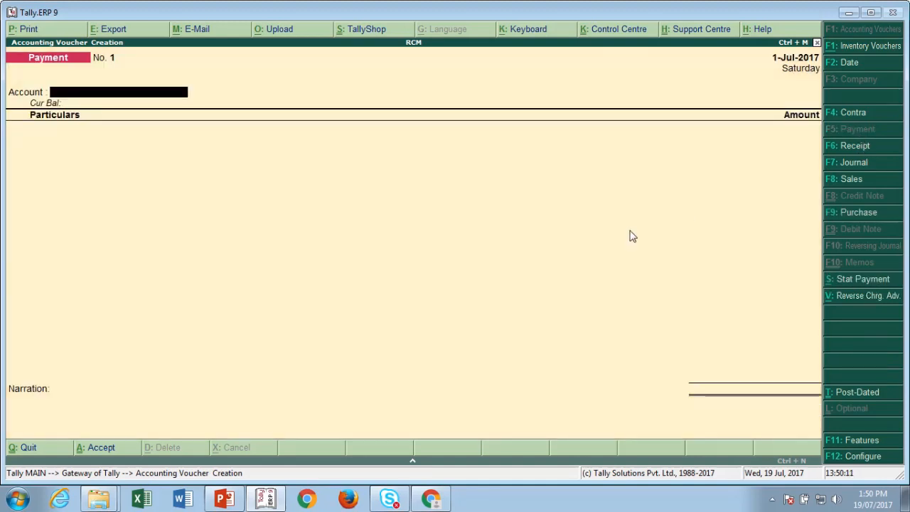
pyautogui.write('C')
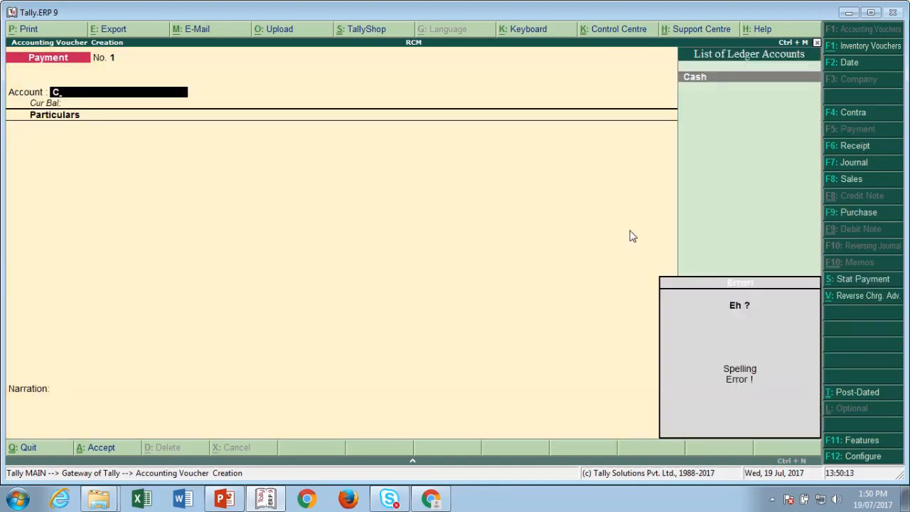
pyautogui.press('Return')
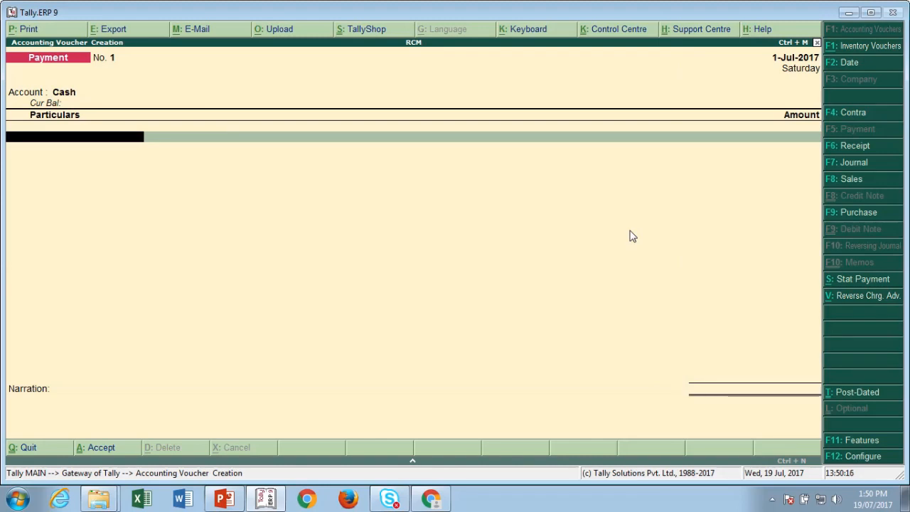
pyautogui.write('Tr')
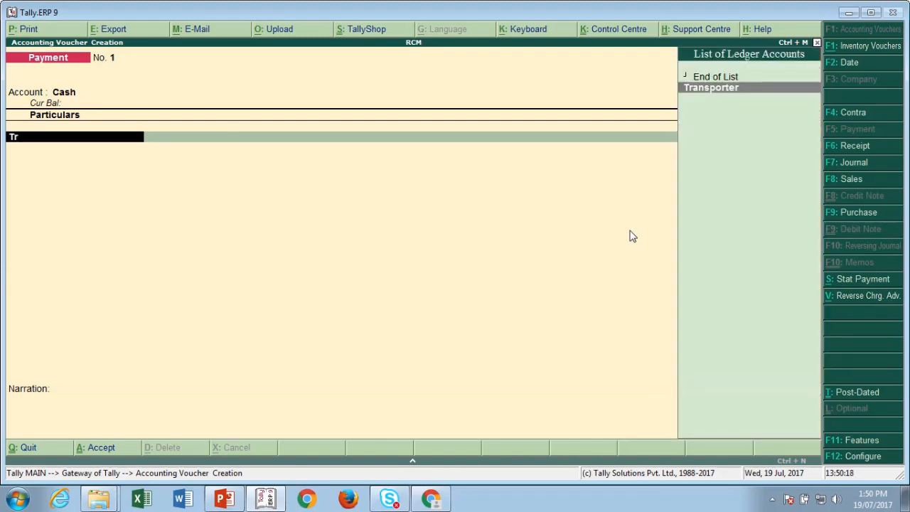
pyautogui.press('Return')
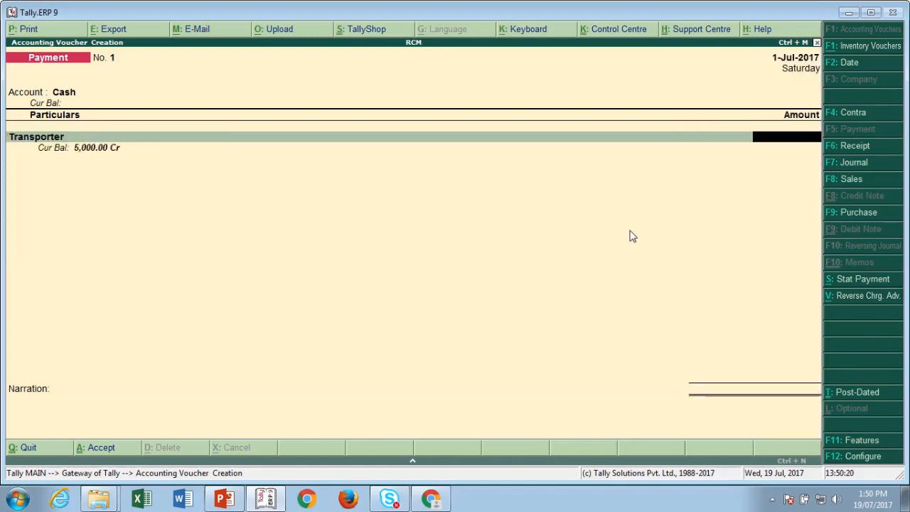
# Step: Enter a payment of 5000 to the Transporter, adjust it against reference Tran/001, and save the payment voucher
pyautogui.write('5000')
pyautogui.press('Return')
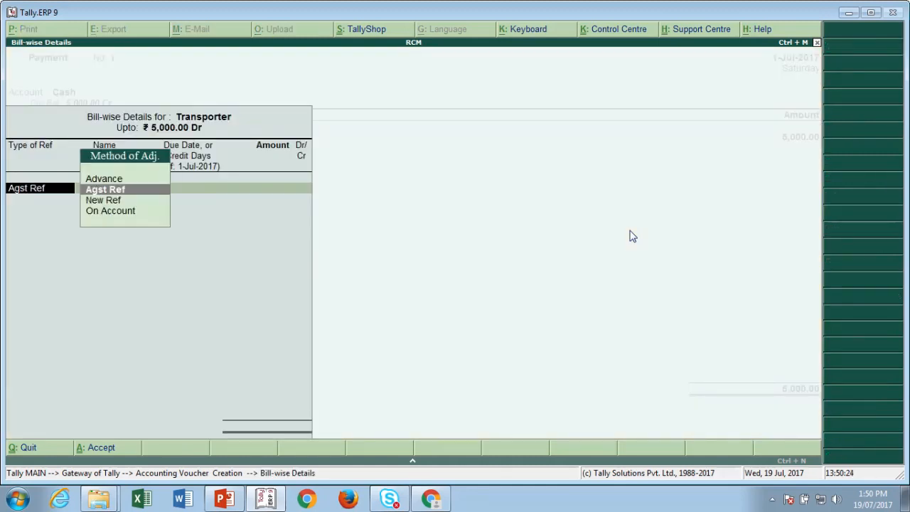
pyautogui.press('Return')
pyautogui.press('Return')
pyautogui.press('Return')
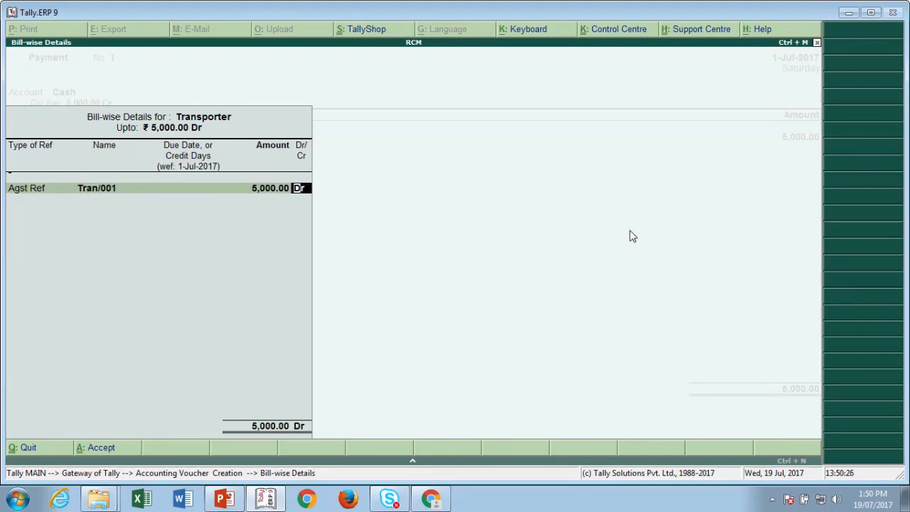
pyautogui.press('Return')
pyautogui.press('Return')
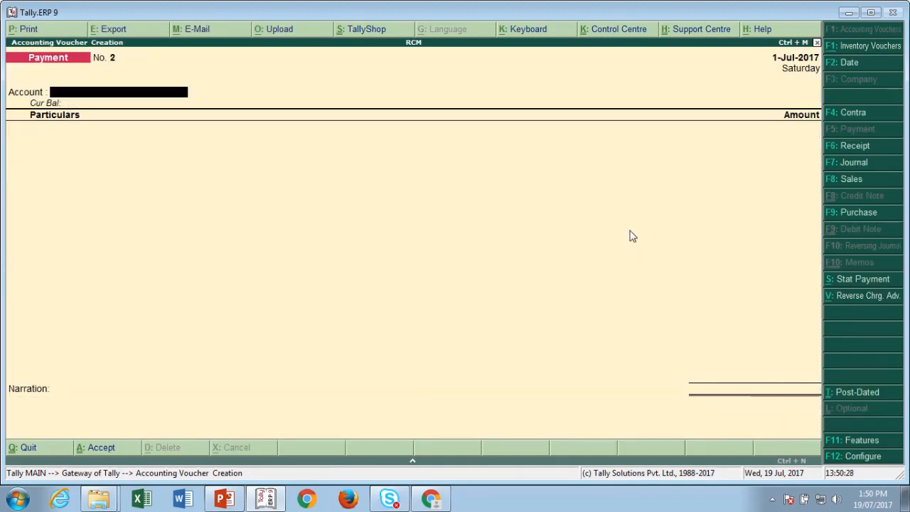
# Step: Leave payment voucher entry and open the company's Balance Sheet report
pyautogui.press('Escape')
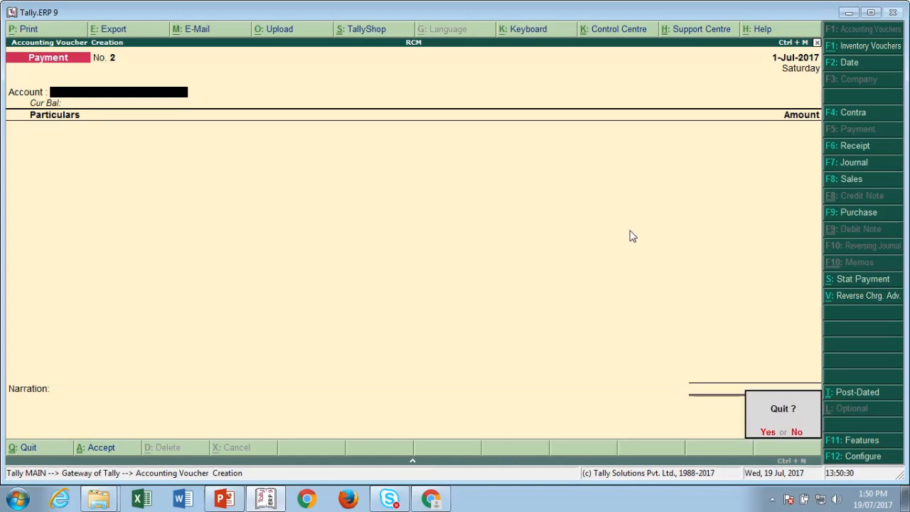
pyautogui.press('Return')
pyautogui.press('Down')
pyautogui.press('Down')
pyautogui.press('Down')
pyautogui.press('Down')
pyautogui.press('Down')
pyautogui.press('Down')
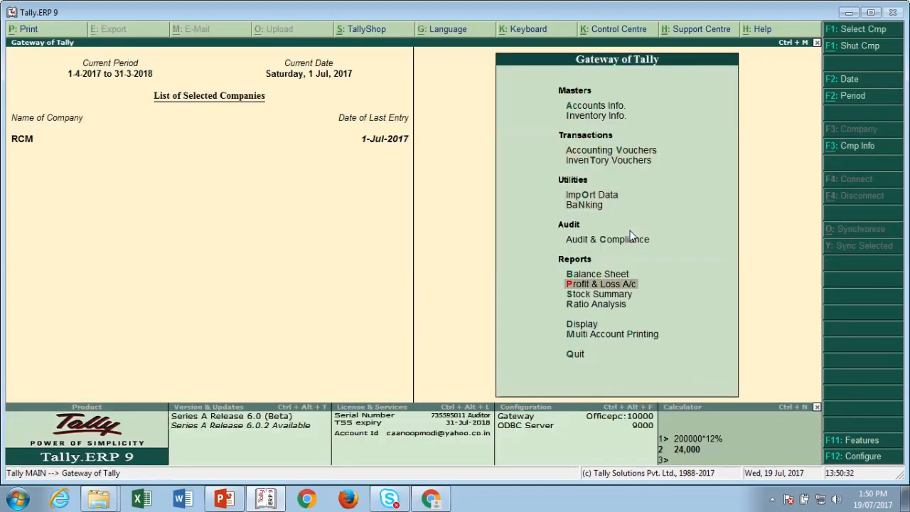
pyautogui.press('Return')
pyautogui.press('Escape')
pyautogui.press('Up')
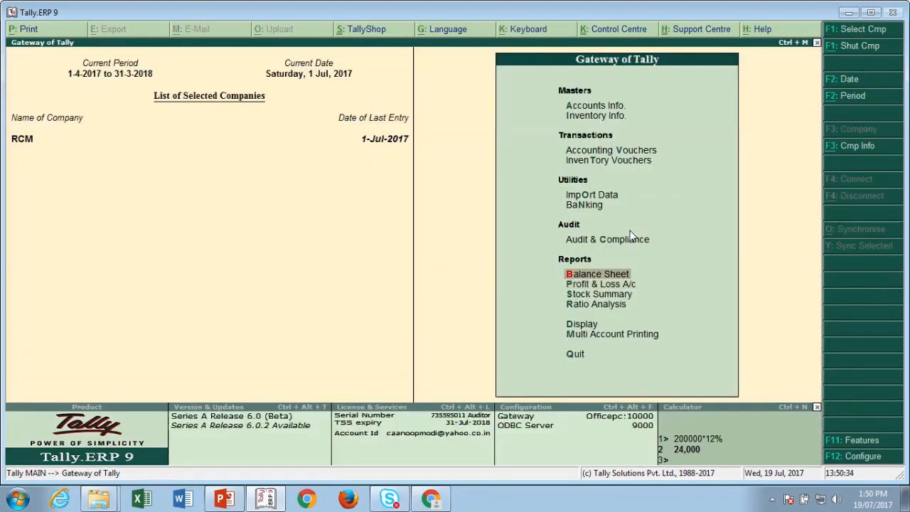
pyautogui.press('Return')
# Step: Show the Balance Sheet in detailed form and open the Duties & Taxes group summary under Current Liabilities
pyautogui.hotkey('alt', 'F1')
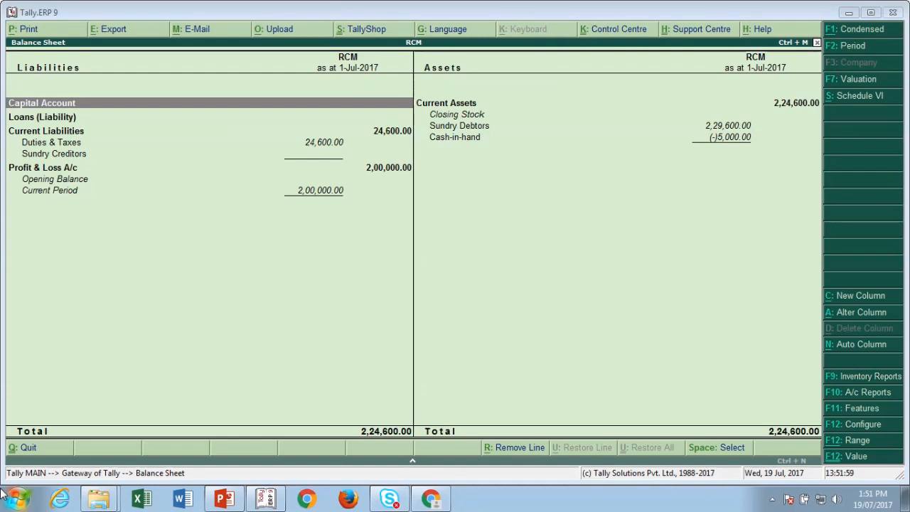
pyautogui.hotkey('alt', 'F1')
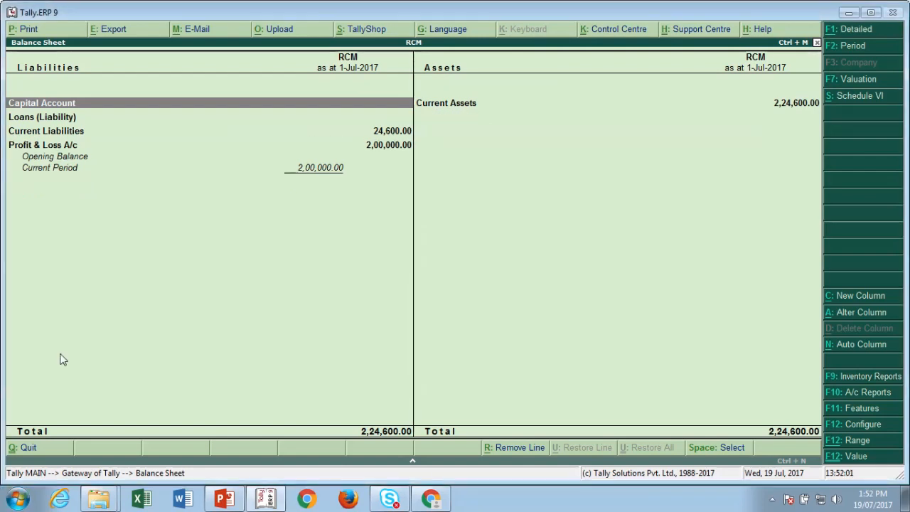
pyautogui.hotkey('alt', 'F1')
pyautogui.press('Down')
pyautogui.press('Down')
pyautogui.press('Down')
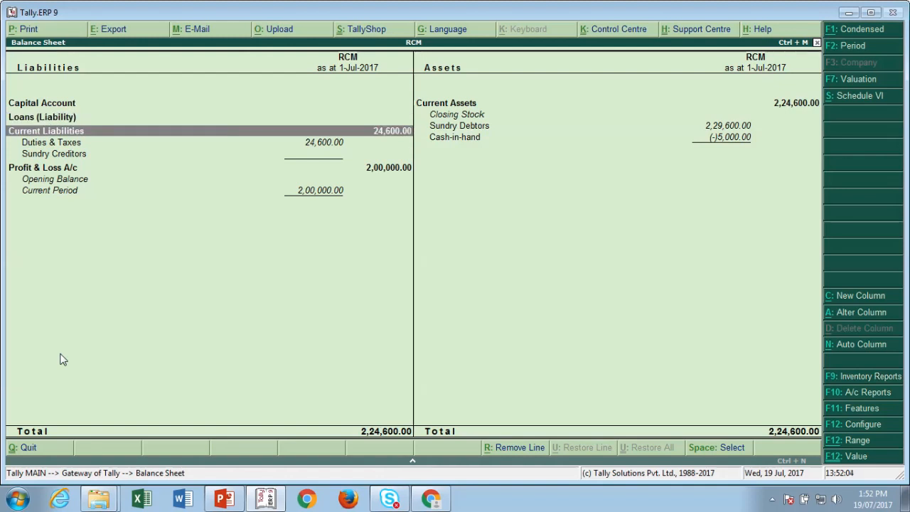
pyautogui.press('Return')
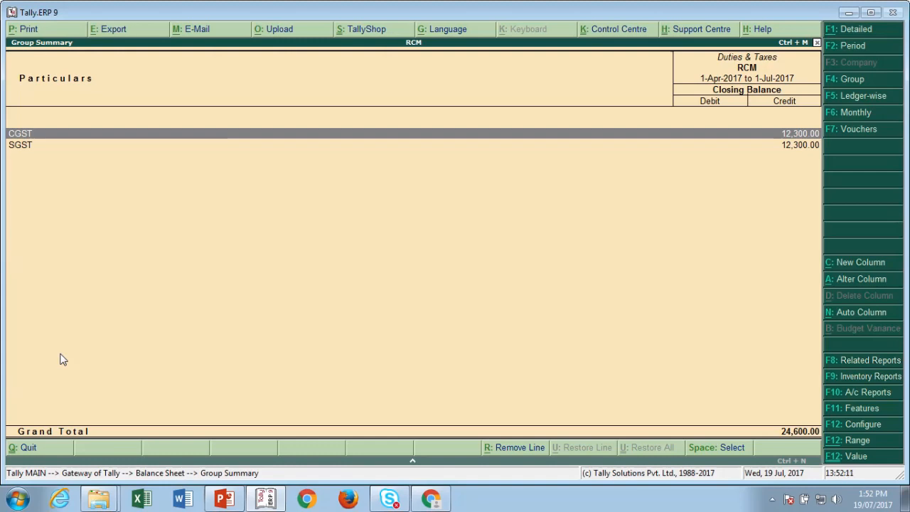
# Step: Leave the Balance Sheet and open the GSTR-1 report from the GST statutory reports
pyautogui.press('Escape')
pyautogui.press('Escape')
pyautogui.press('Escape')
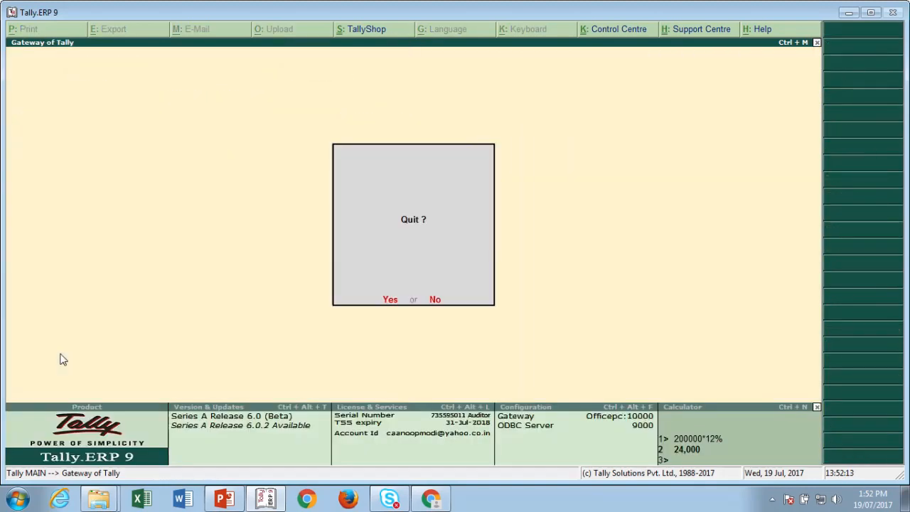
pyautogui.press('Escape')
pyautogui.press('d')
pyautogui.press('o')
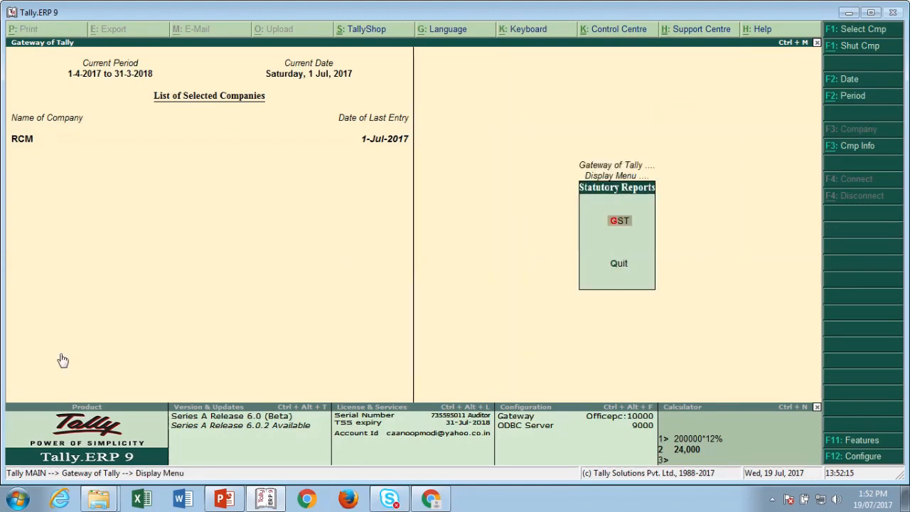
pyautogui.press('g')
pyautogui.press('Return')
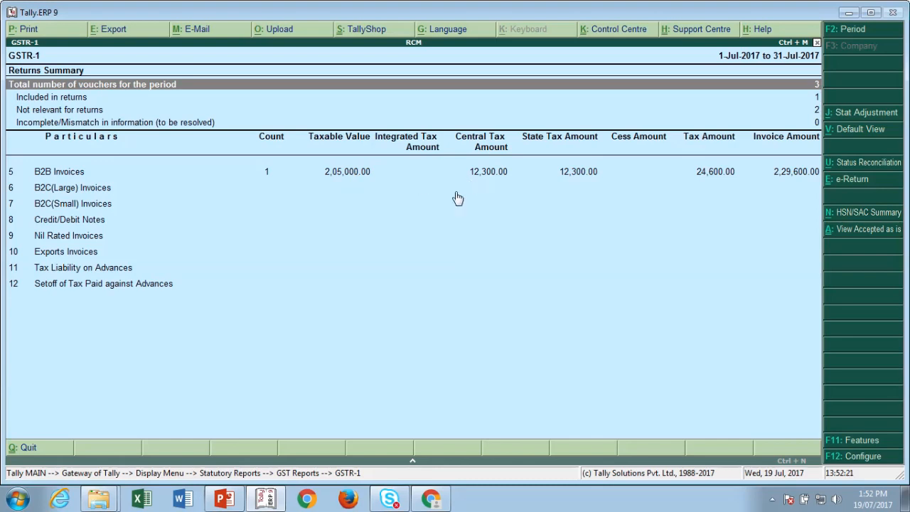
# Step: Open the sales voucher listed under B2B Invoices in GSTR-1, then return to the Display Menu without altering it
pyautogui.press('Down')
pyautogui.press('Down')
pyautogui.press('Down')
pyautogui.press('Down')
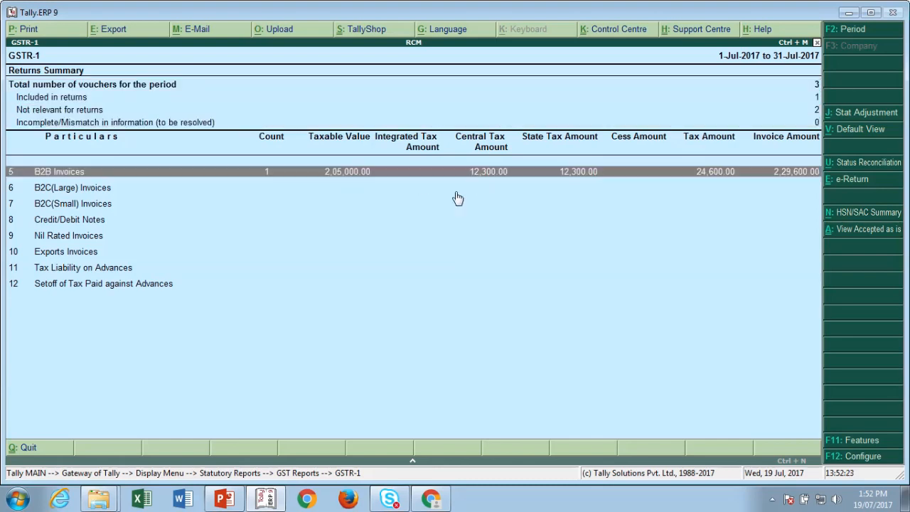
pyautogui.press('Return')
pyautogui.press('Return')
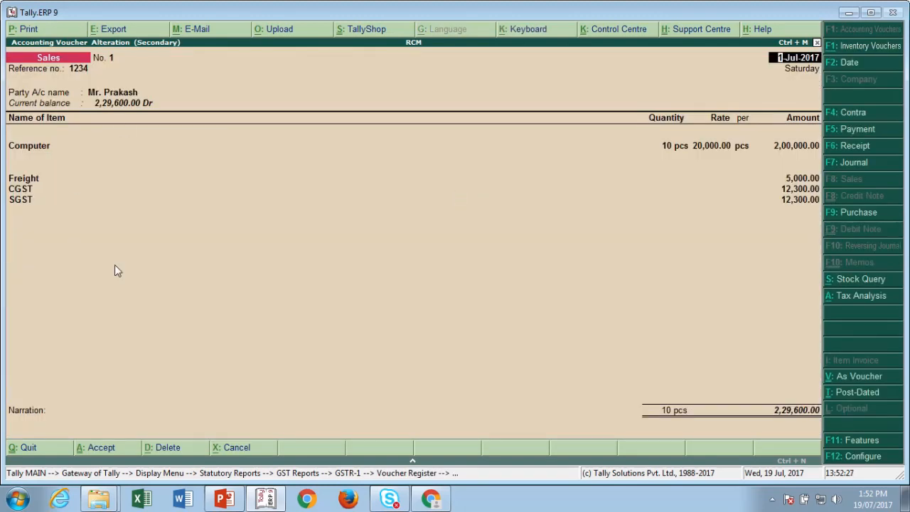
pyautogui.press('Escape')
pyautogui.press('y')
pyautogui.press('Escape')
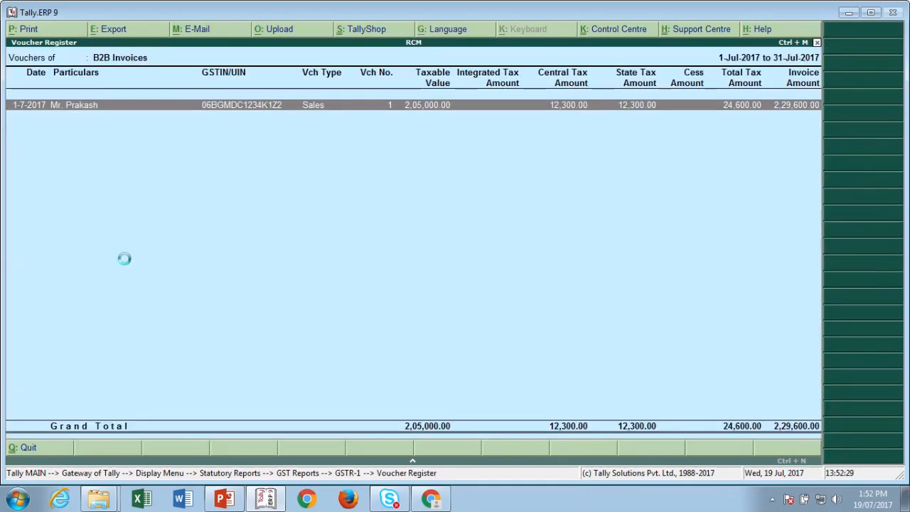
pyautogui.press('Escape')
pyautogui.press('Escape')
pyautogui.press('Escape')
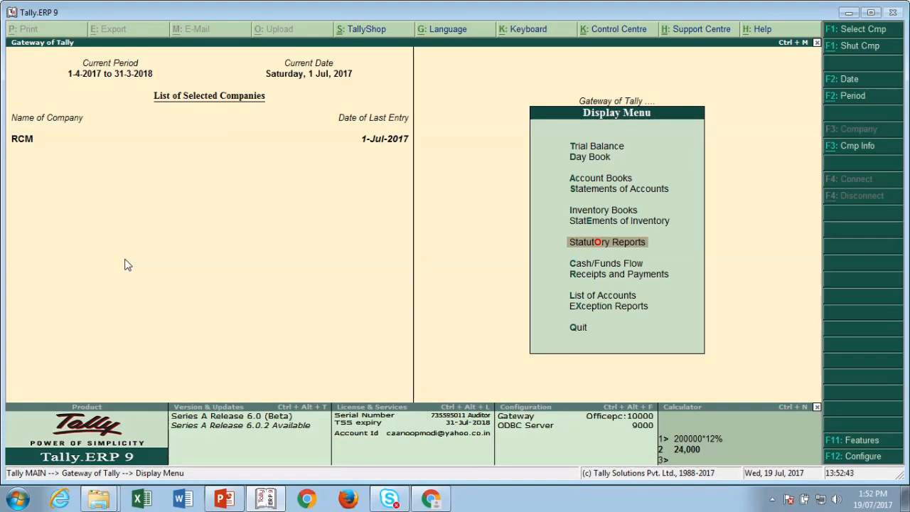
# Step: Return to the Gateway of Tally, open accounting voucher creation and switch to a Journal voucher
pyautogui.press('Up')
pyautogui.press('Up')
pyautogui.press('Up')
pyautogui.press('Up')
pyautogui.press('Escape')
pyautogui.press('Up')
pyautogui.press('Up')
pyautogui.press('Up')
pyautogui.press('Up')
pyautogui.press('Up')
pyautogui.press('Up')
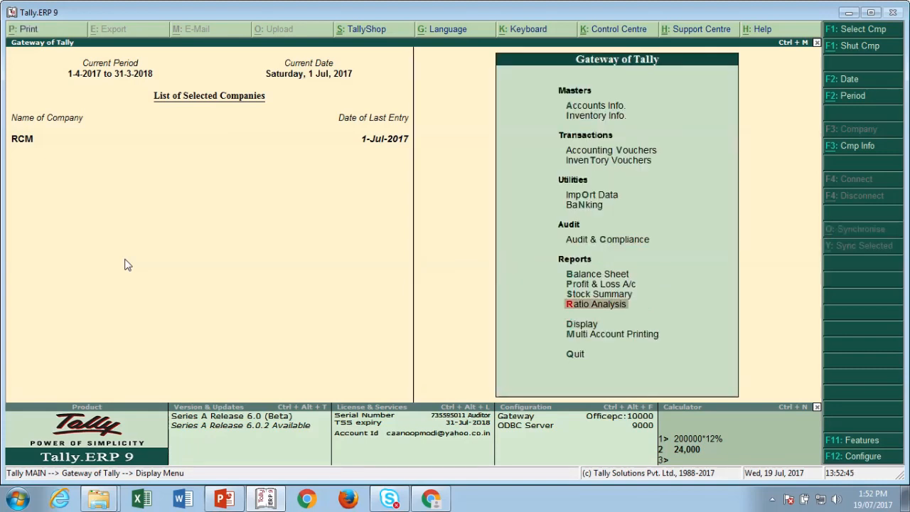
pyautogui.press('Up')
pyautogui.press('Up')
pyautogui.press('Up')
pyautogui.press('Return')
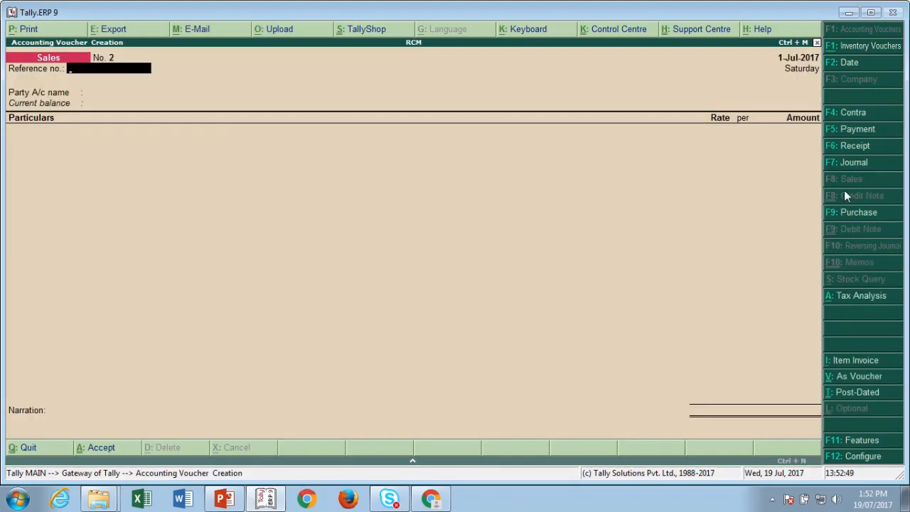
pyautogui.click(839, 165)
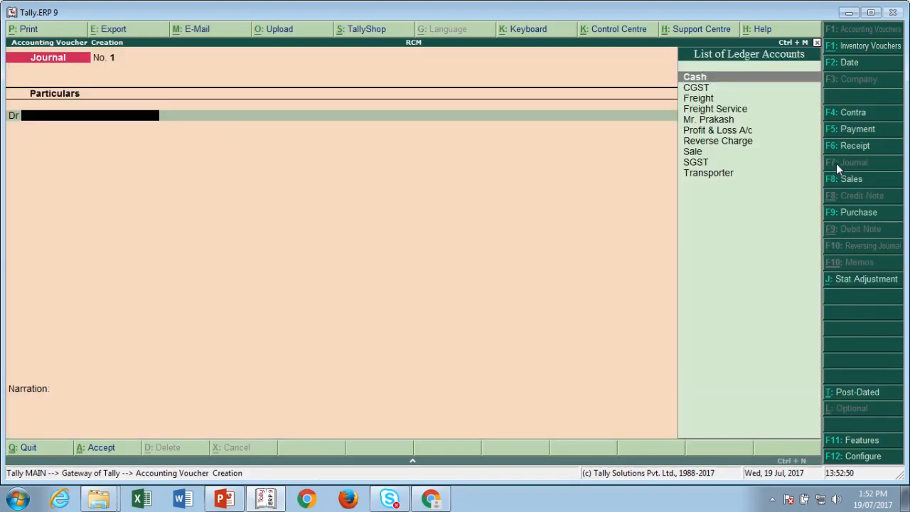
# Step: Set the journal's stat adjustment to GST, Increase of Tax Liability, with Purchase under Reverse Charge as additional details
pyautogui.click(852, 282)
pyautogui.press('Return')
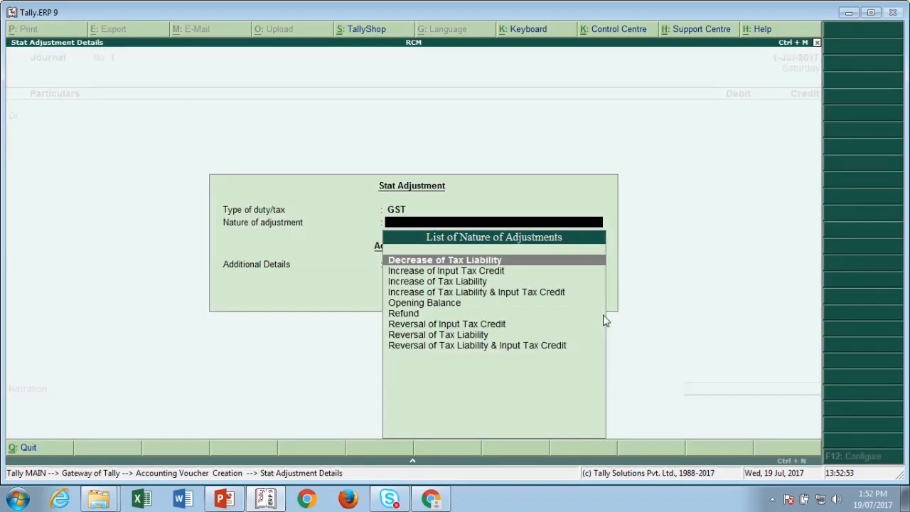
pyautogui.press('Down')
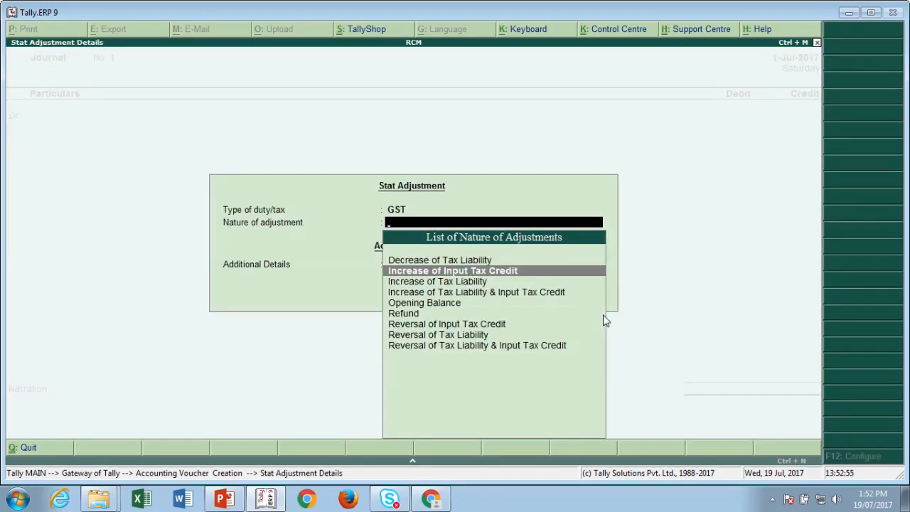
pyautogui.press('Down')
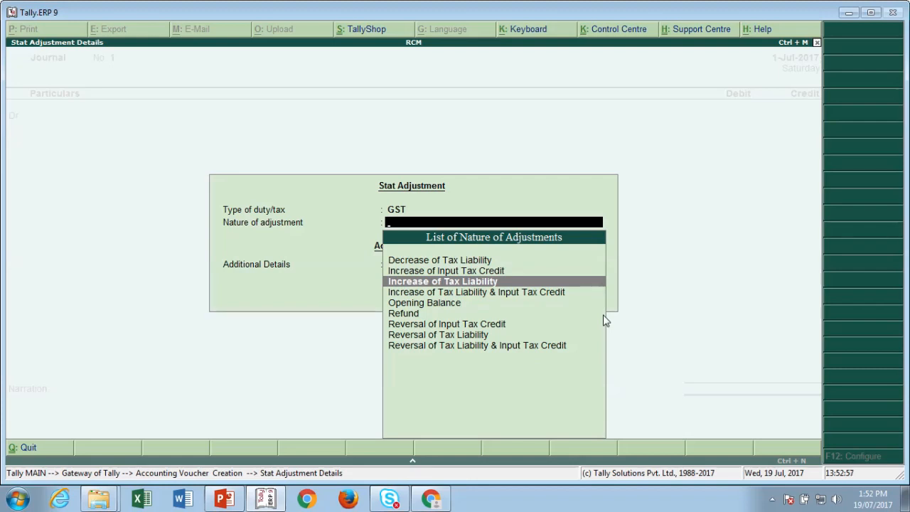
pyautogui.press('Return')
pyautogui.press('Down')
pyautogui.press('Down')
pyautogui.press('Down')
pyautogui.press('Down')
pyautogui.press('Down')
pyautogui.press('Down')
pyautogui.press('Down')
pyautogui.press('Down')
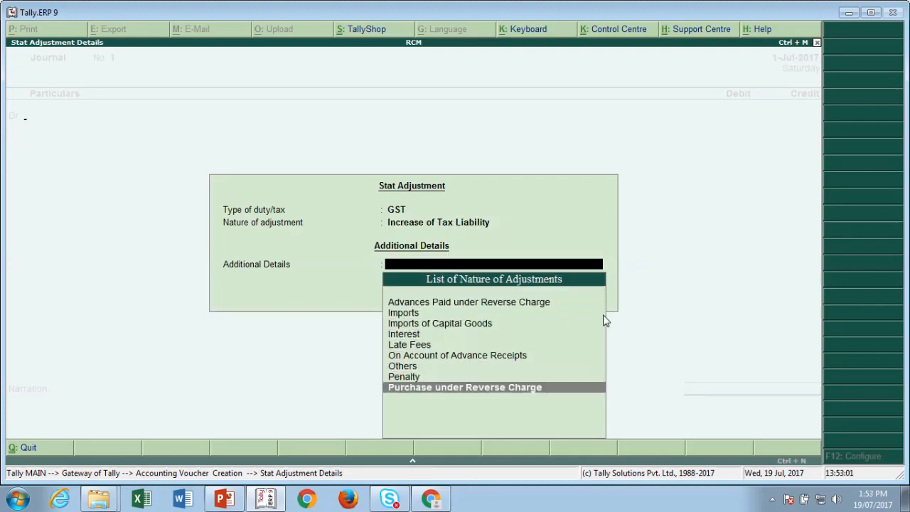
pyautogui.press('Return')
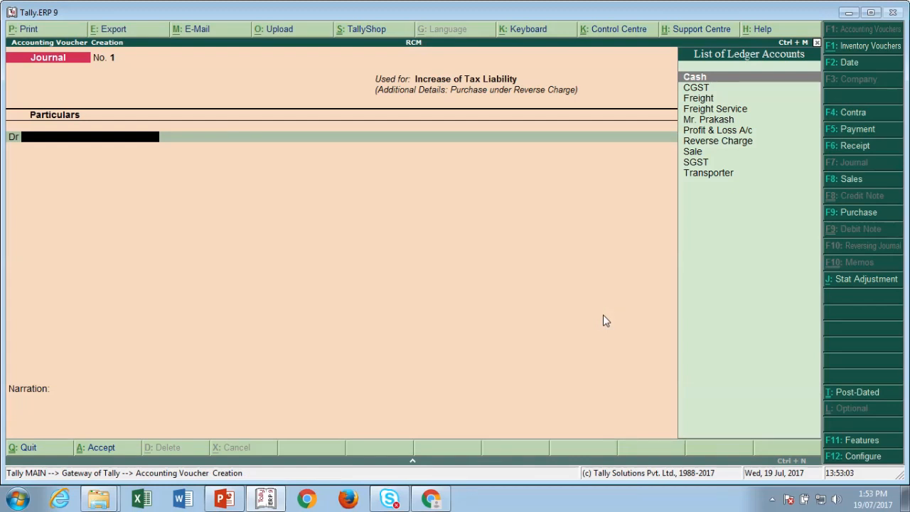
# Step: Debit the Reverse Charge ledger with 500 in the journal voucher
pyautogui.write('Re')
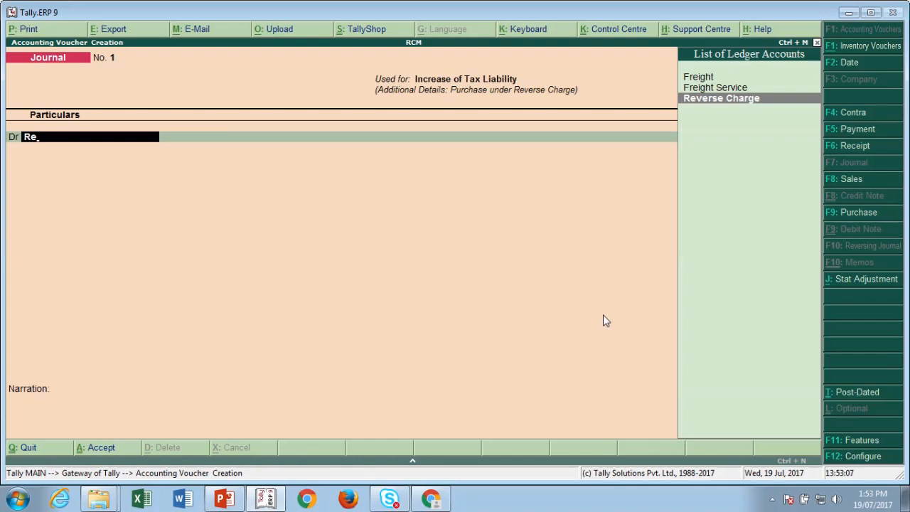
pyautogui.press('Return')
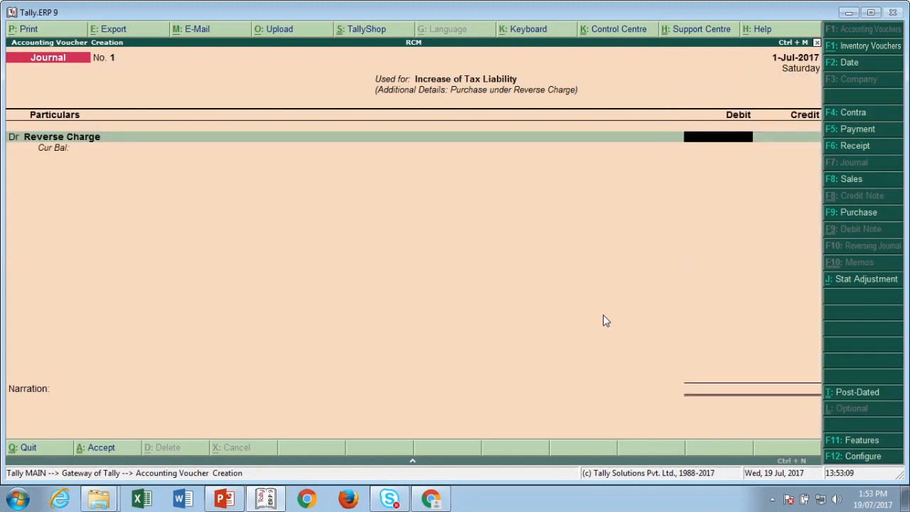
pyautogui.write('500')
pyautogui.press('Return')
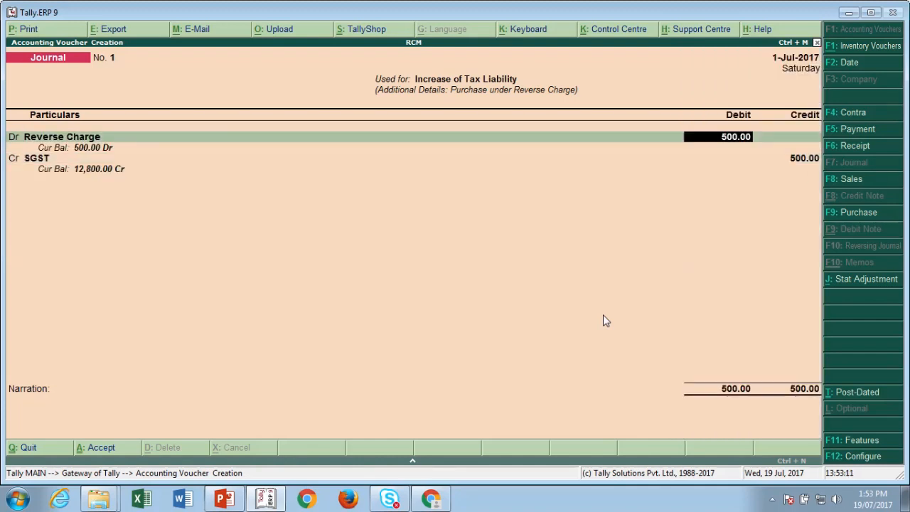
# Step: Check which group the Reverse Charge ledger belongs to in its master, and return to the journal voucher
pyautogui.press('BackSpace')
pyautogui.hotkey('ctrl', 'Return')
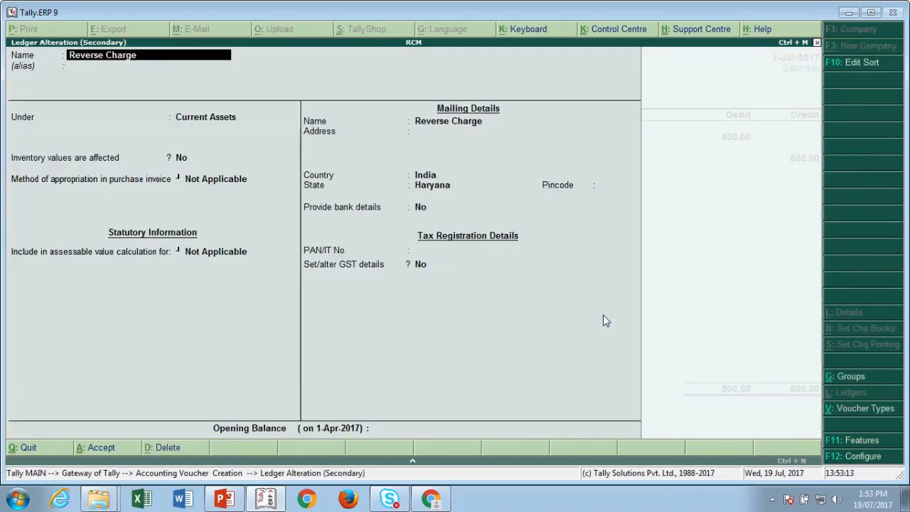
pyautogui.press('Return')
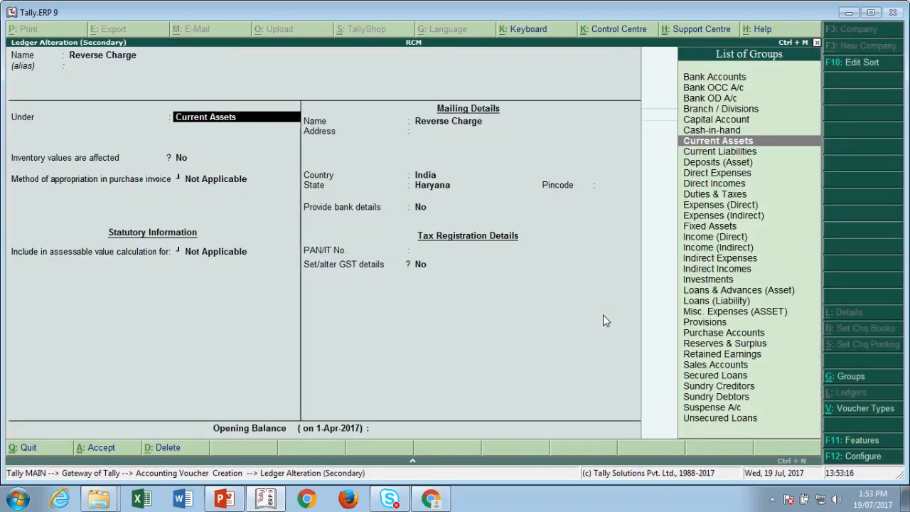
pyautogui.hotkey('ctrl', 'a')
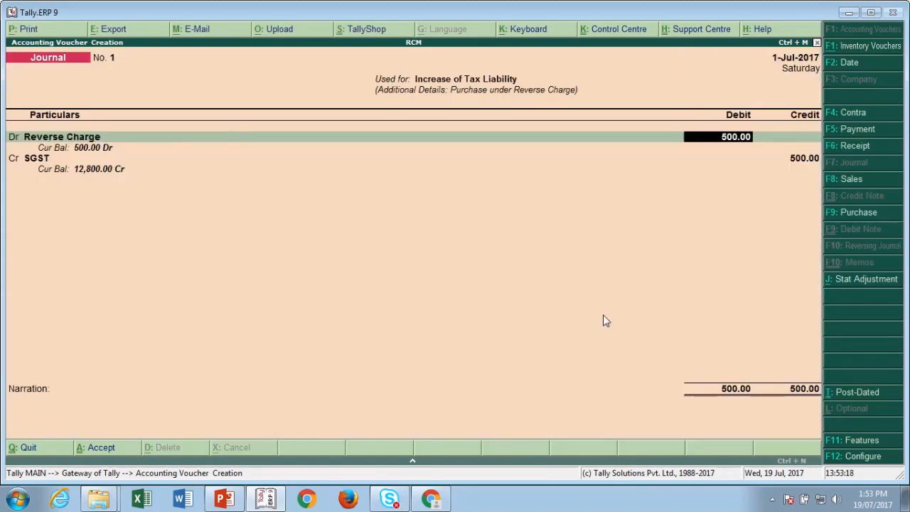
# Step: Set the credit amount for SGST to 250 in the journal voucher
pyautogui.press('Return')
pyautogui.press('Return')
pyautogui.press('Return')
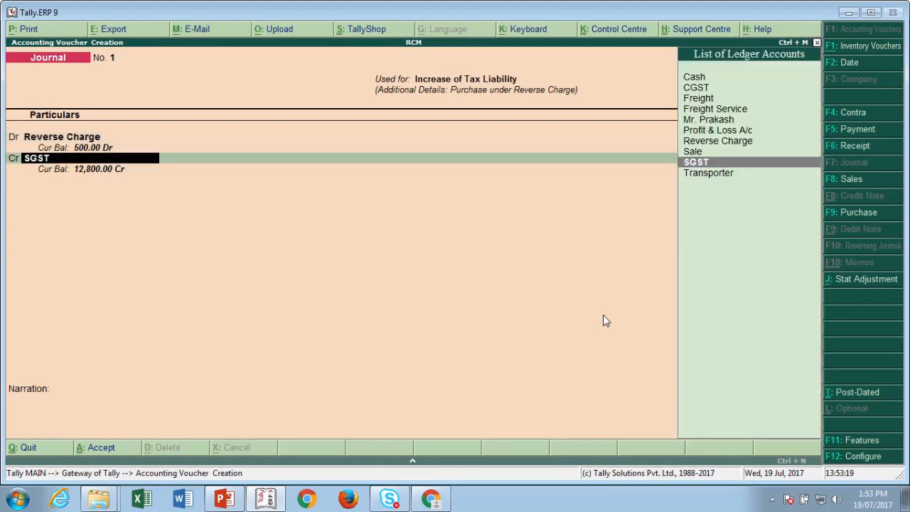
pyautogui.press('Return')
pyautogui.write('250')
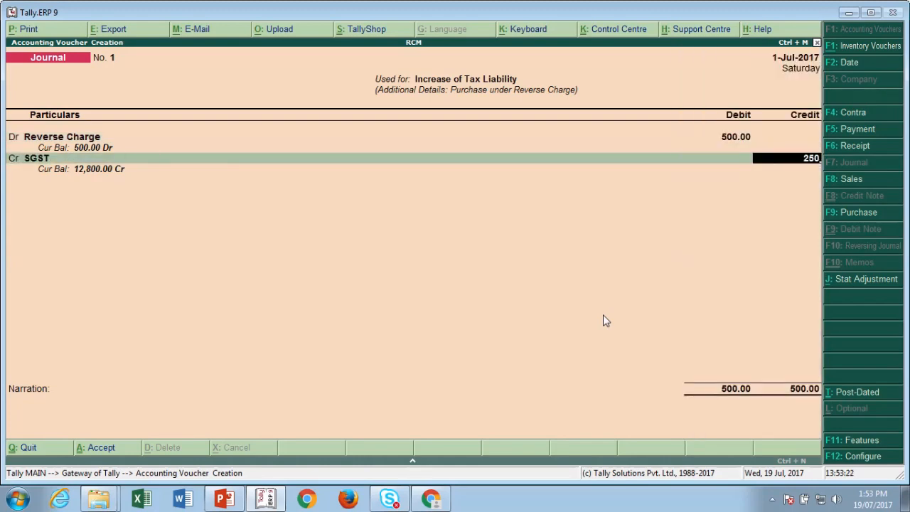
pyautogui.press('Return')
pyautogui.press('Return')
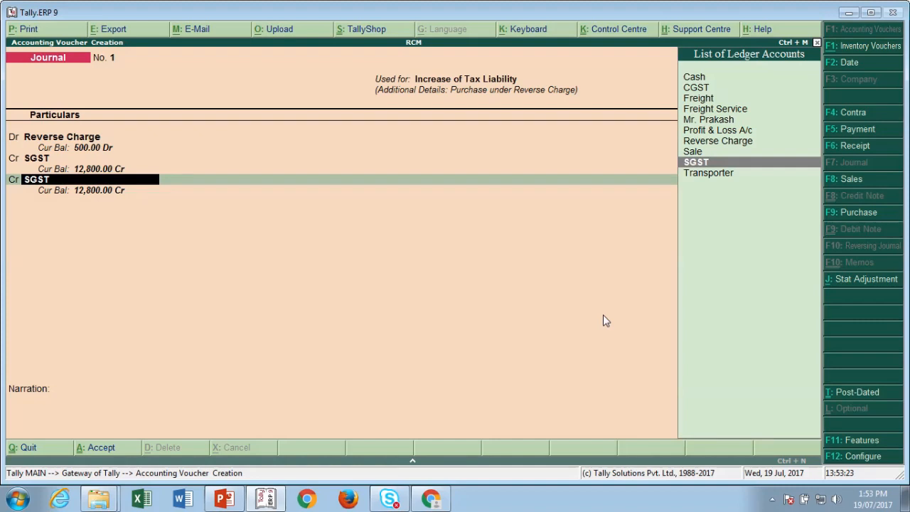
# Step: Credit CGST with 250, save the journal voucher and leave voucher entry
pyautogui.write('cg')
pyautogui.press('Return')
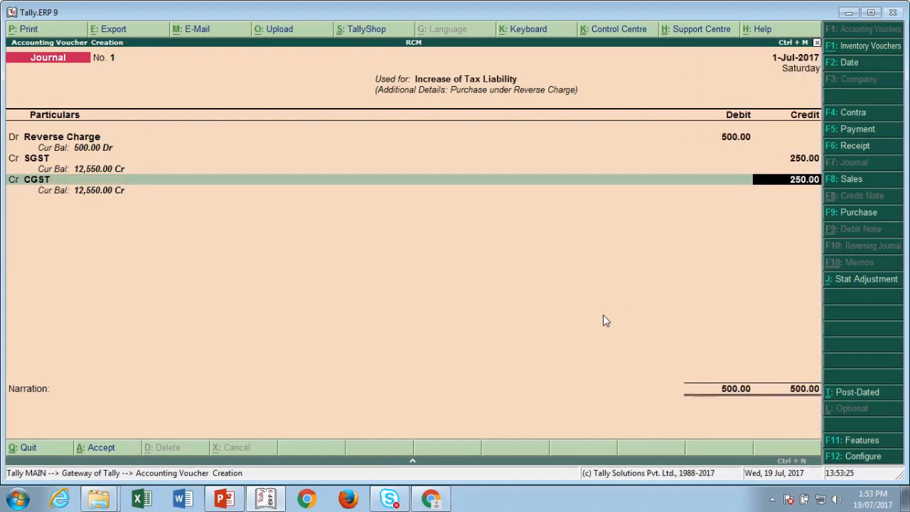
pyautogui.press('Return')
pyautogui.press('Return')
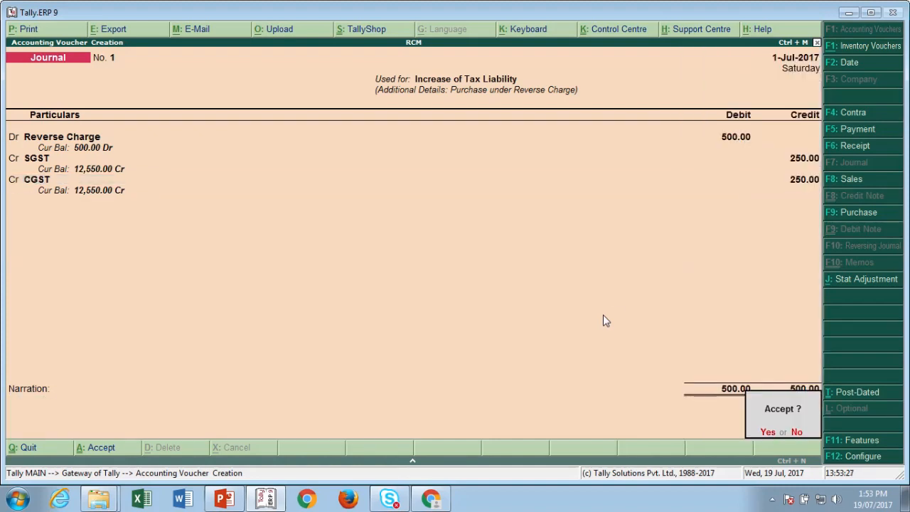
pyautogui.press('Return')
pyautogui.press('Escape')
pyautogui.press('Return')
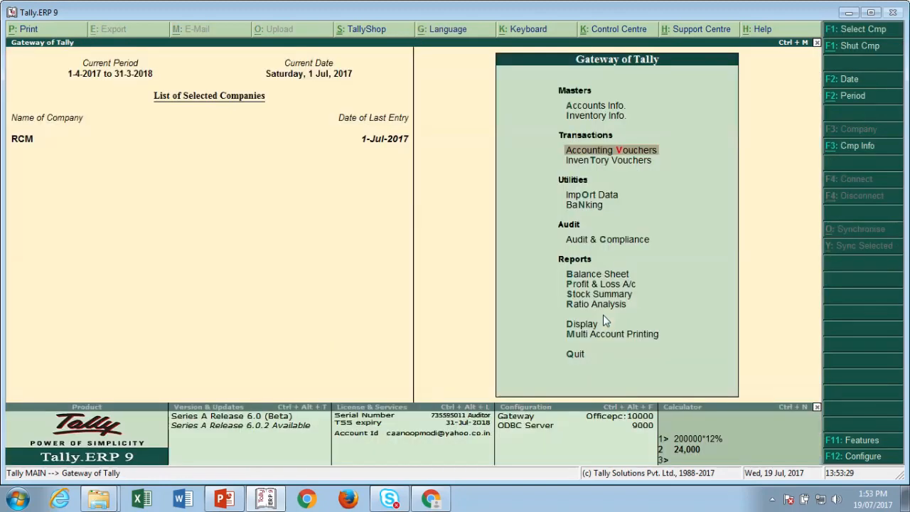
# Step: Open the Balance Sheet report again and show it in detailed form
pyautogui.press('Down')
pyautogui.press('Down')
pyautogui.press('Down')
pyautogui.press('Down')
pyautogui.press('Down')
pyautogui.press('Down')
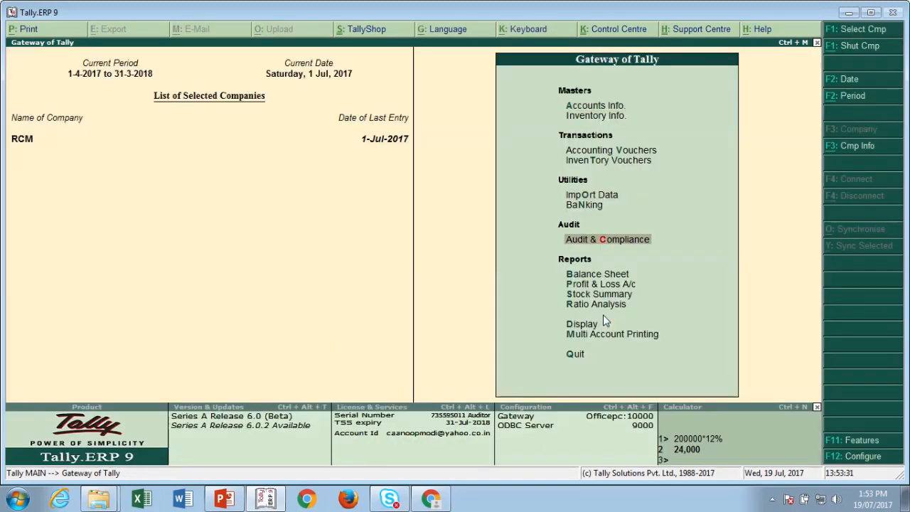
pyautogui.press('Down')
pyautogui.press('Return')
pyautogui.hotkey('alt', 'F1')
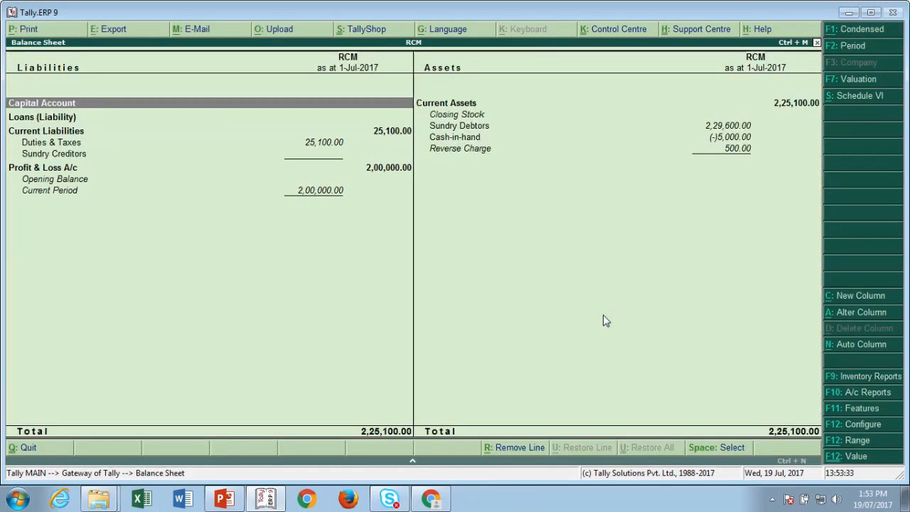
# Step: Open the Duties & Taxes group summary to review the CGST and SGST balances
pyautogui.press('Down')
pyautogui.press('Down')
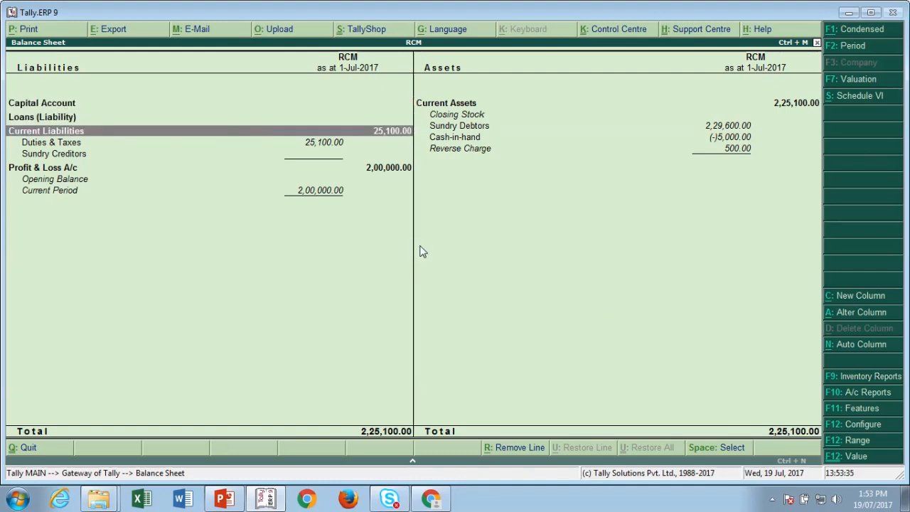
pyautogui.press('Down')
pyautogui.press('Return')
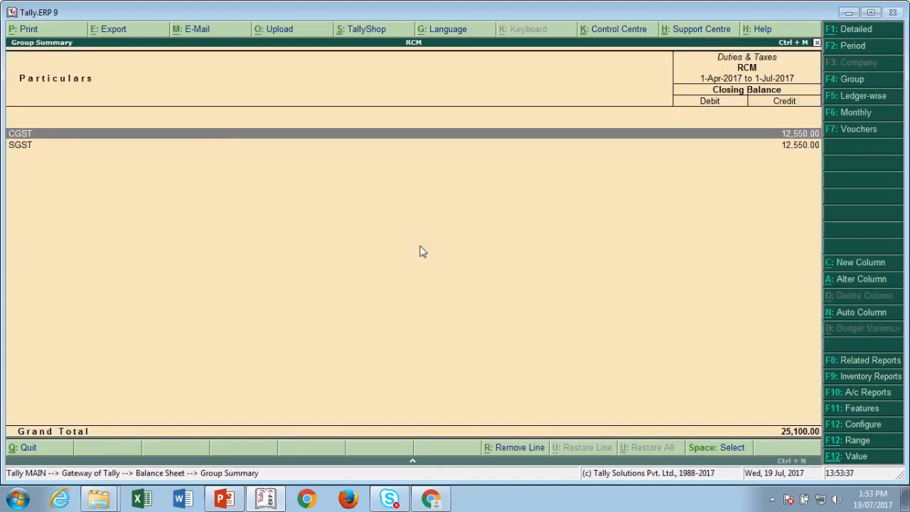
# Step: Review the July vouchers of the CGST ledger, including the reverse charge journal entry, and return to the Duties & Taxes summary
pyautogui.press('Return')
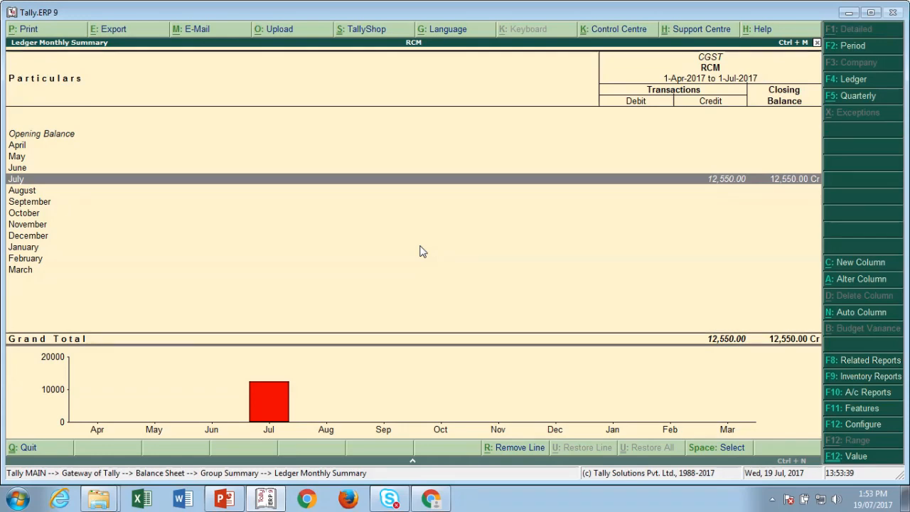
pyautogui.press('Return')
pyautogui.press('Down')
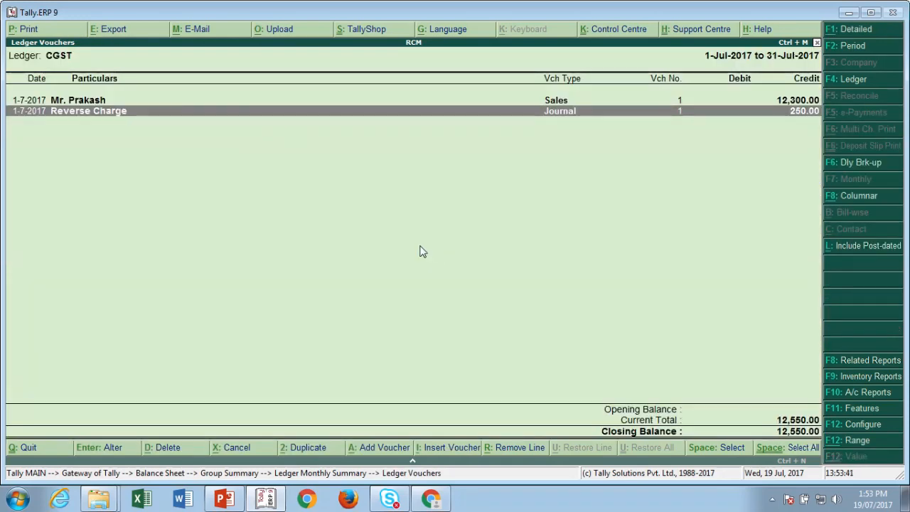
pyautogui.press('Escape')
pyautogui.press('Escape')
# Step: Review the July vouchers of the SGST ledger, including the reverse charge journal entry, and return to the Gateway of Tally
pyautogui.press('Down')
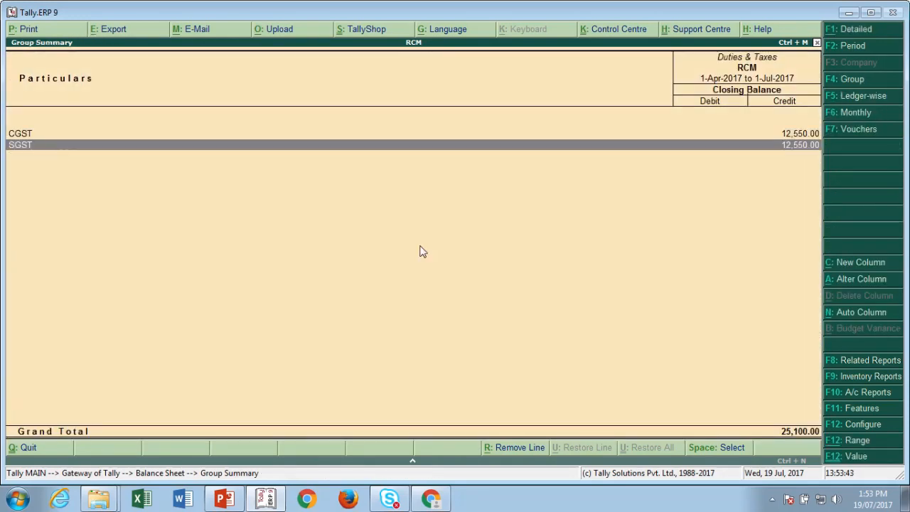
pyautogui.press('Return')
pyautogui.press('Return')
pyautogui.press('Down')
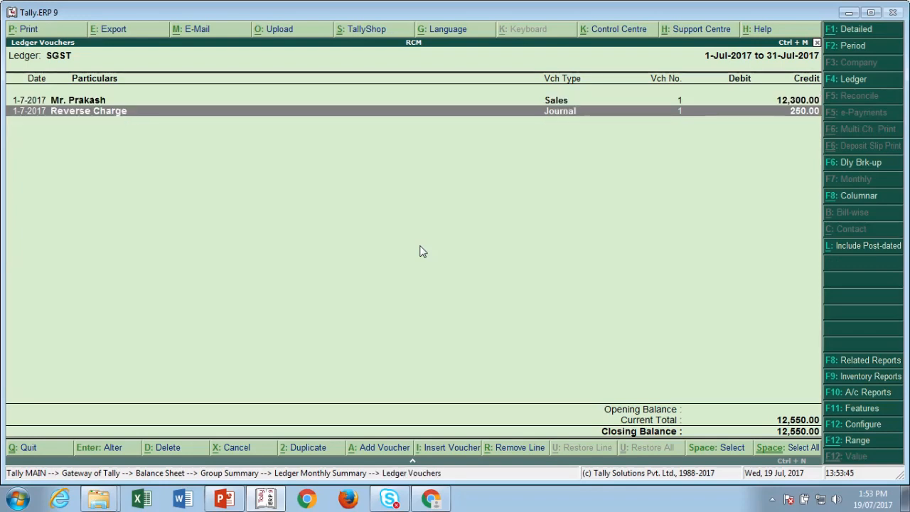
pyautogui.press('Escape')
pyautogui.press('Escape')
pyautogui.press('Escape')
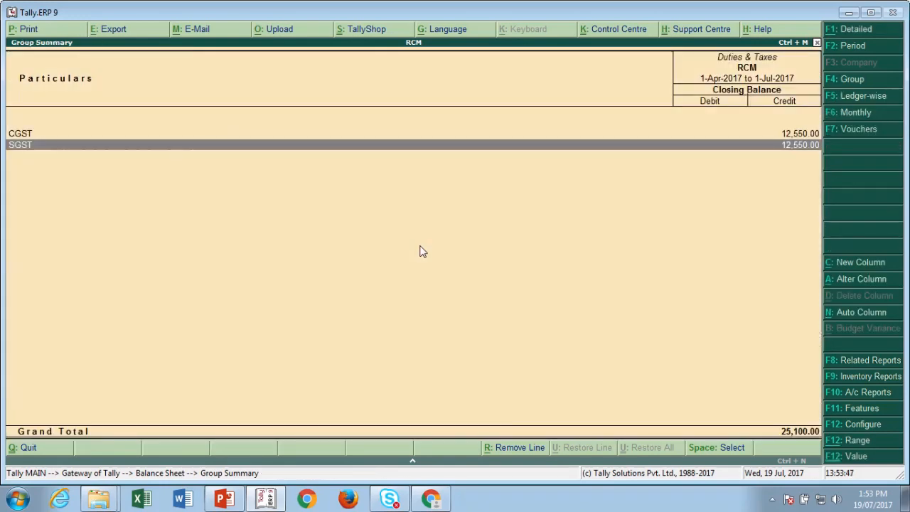
pyautogui.press('Escape')
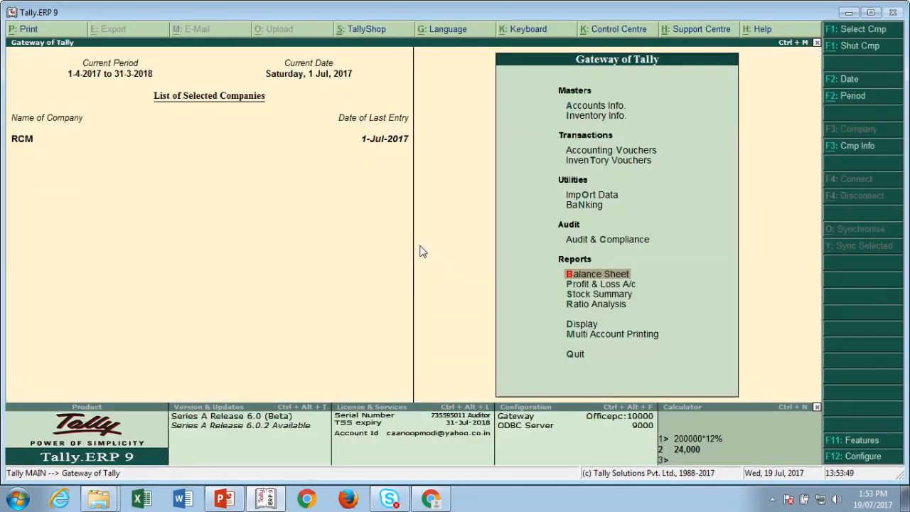
# Step: Start a new accounting voucher and set its date to 10-Aug-2017
pyautogui.press('Up')
pyautogui.press('Up')
pyautogui.press('Up')
pyautogui.press('Up')
pyautogui.press('Up')
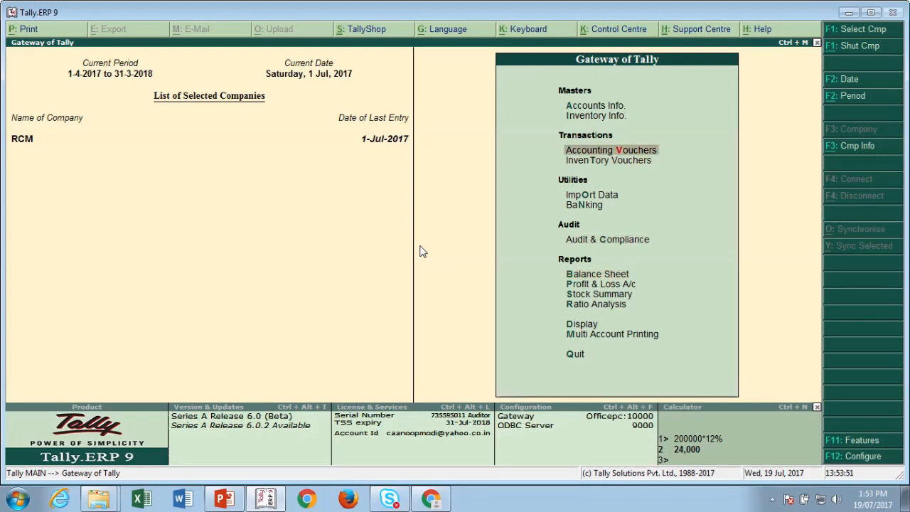
pyautogui.press('Return')
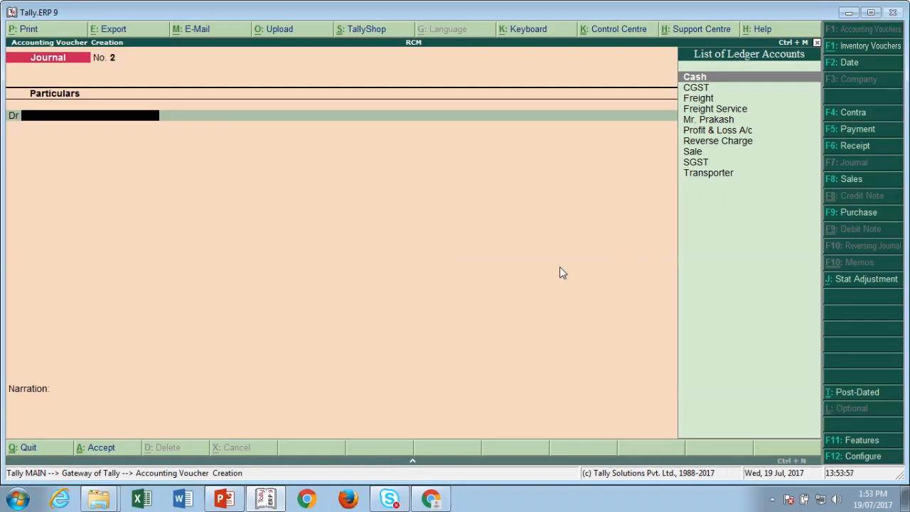
pyautogui.press('F2')
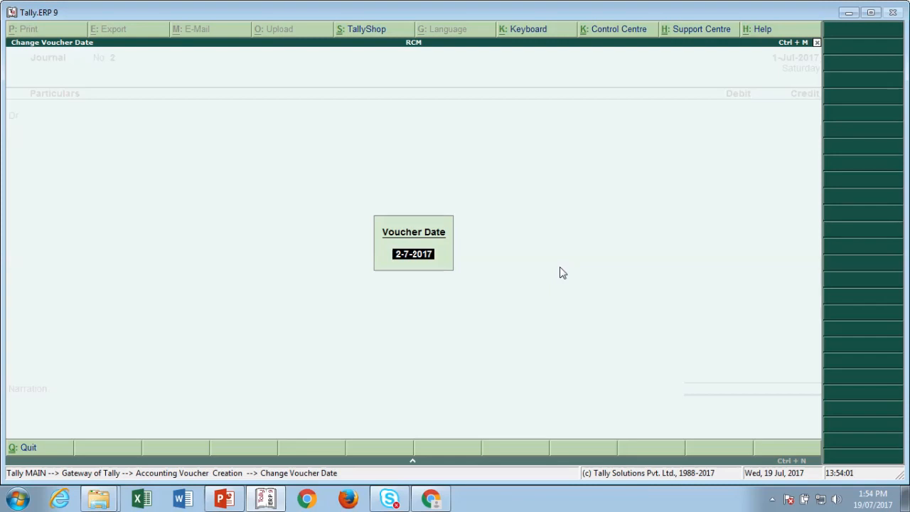
pyautogui.write('10.8.17')
pyautogui.press('Return')
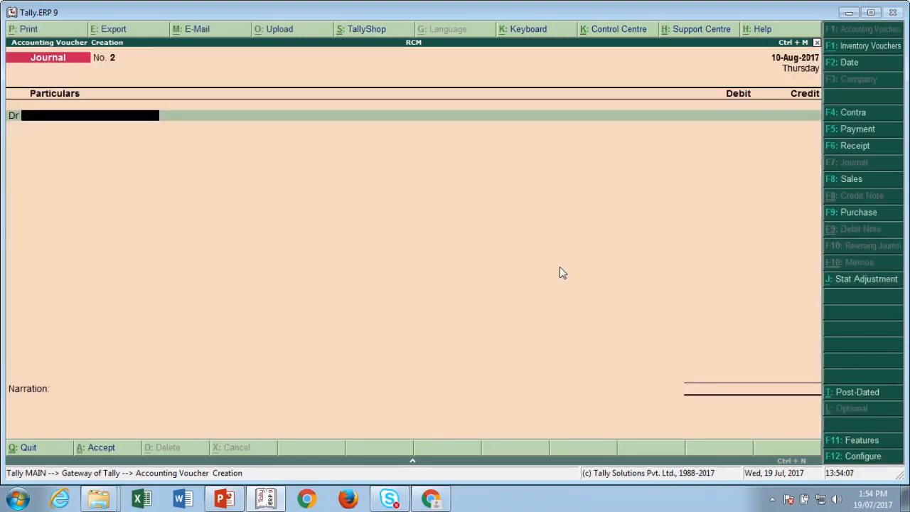
# Step: Make the voucher a statutory GST payment for 1-Jul-2017 to 31-Jul-2017 with the payment type Recipient Liability
pyautogui.click(853, 128)
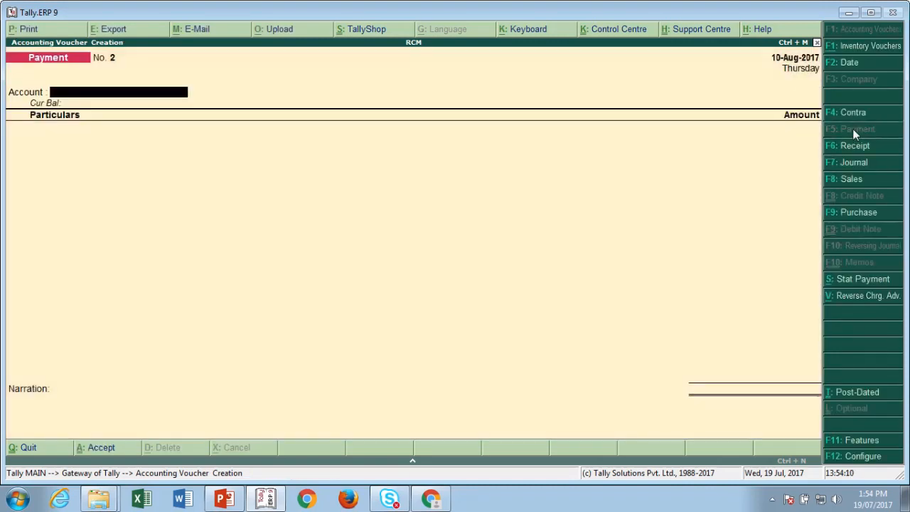
pyautogui.click(853, 282)
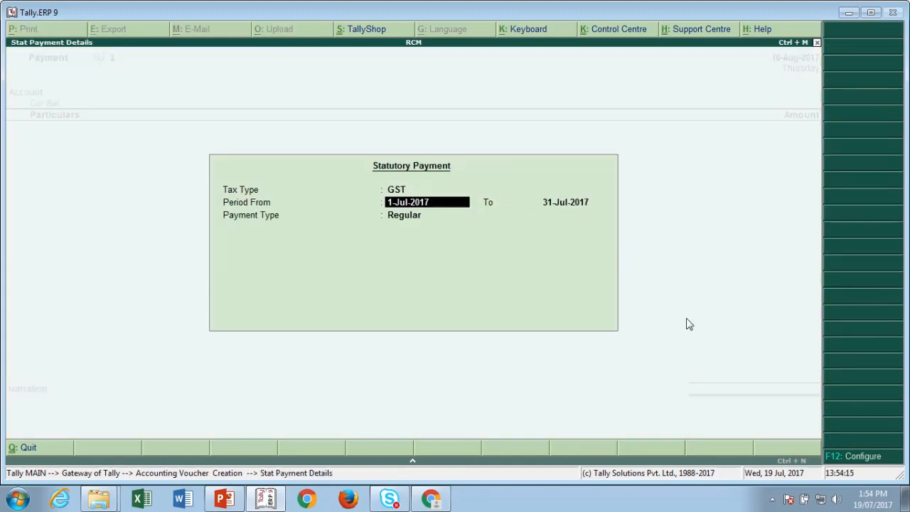
pyautogui.press('Return')
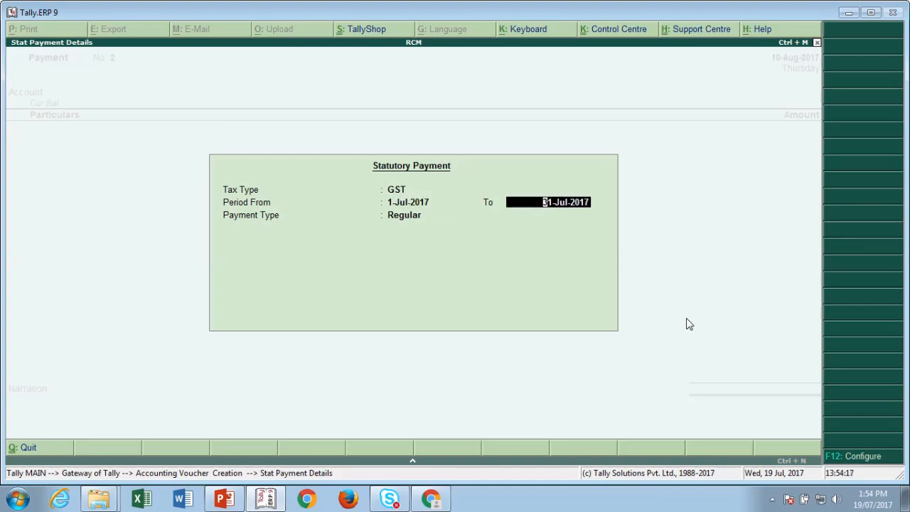
pyautogui.press('Return')
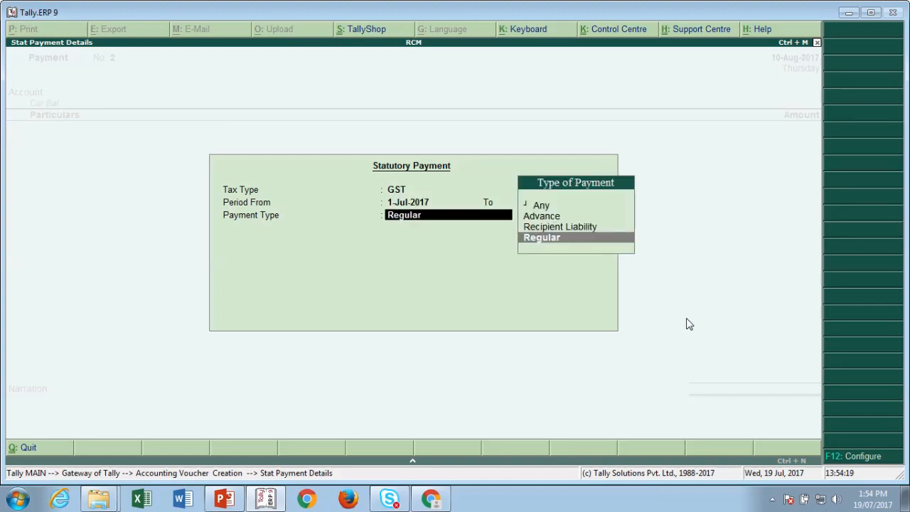
pyautogui.press('Up')
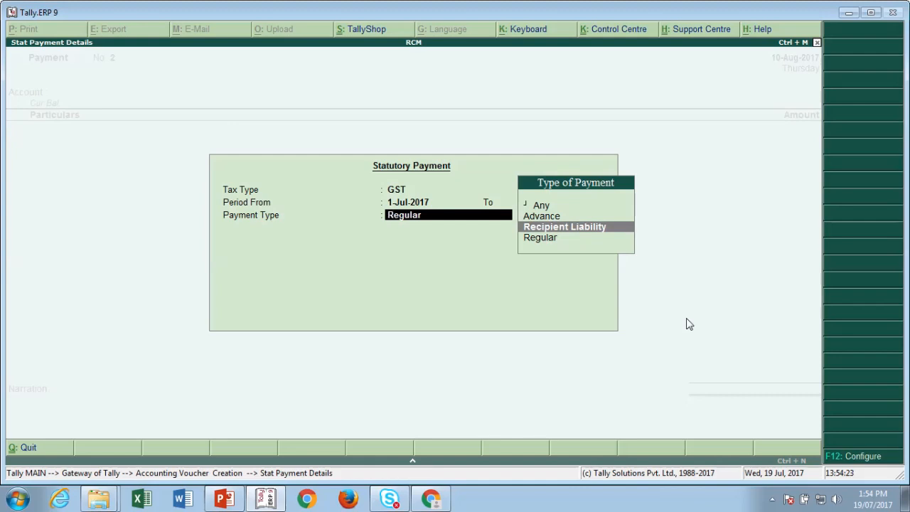
pyautogui.press('Up')
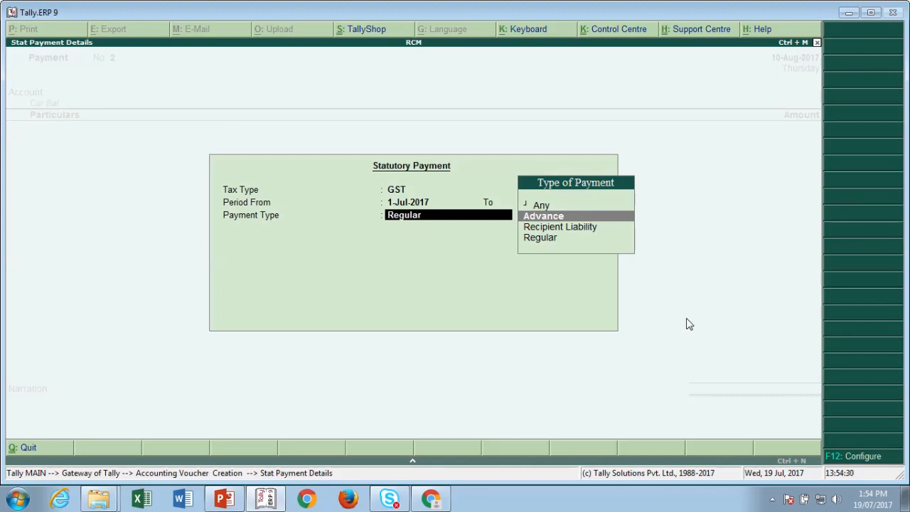
pyautogui.press('Down')
pyautogui.press('Down')
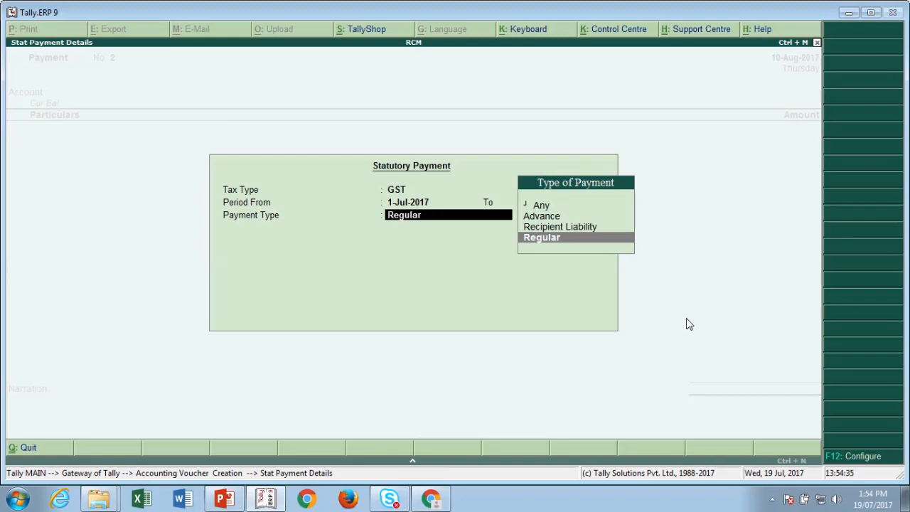
pyautogui.press('Up')
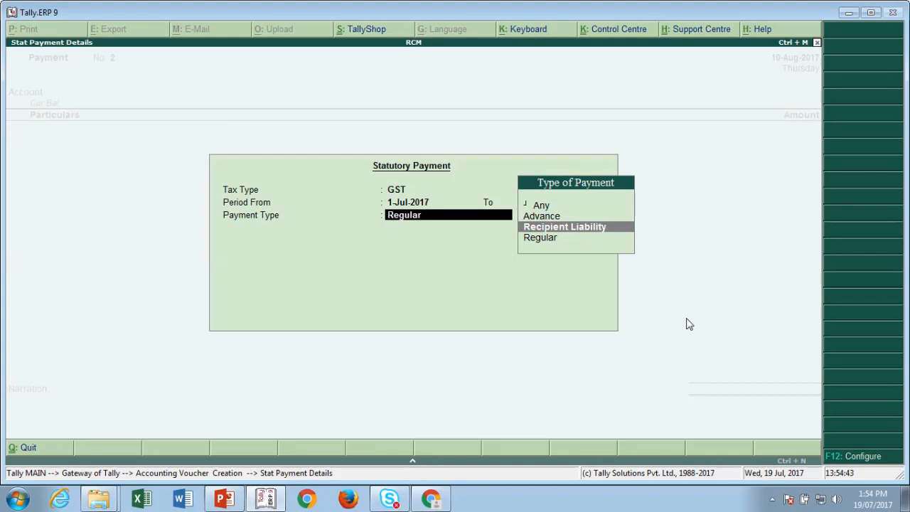
pyautogui.press('Return')
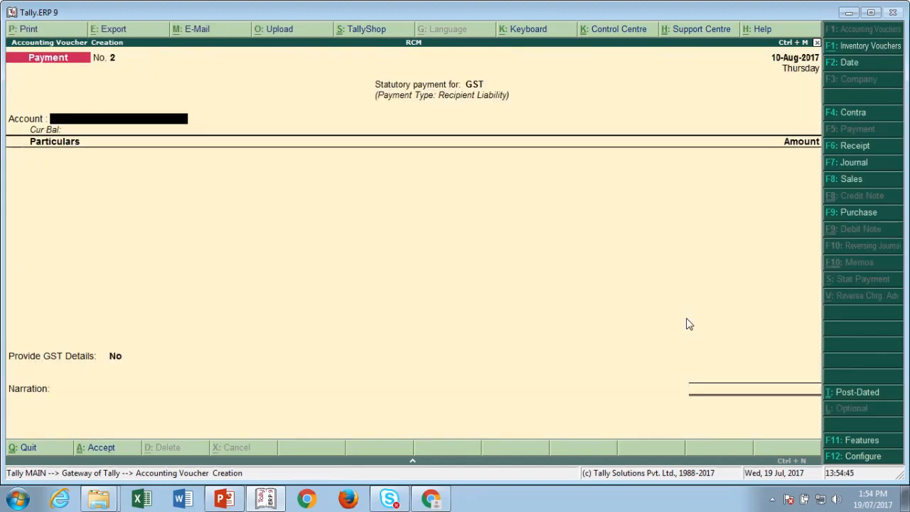
# Step: Pay from the Cash account and add CGST with an amount of 250 to the payment voucher
pyautogui.write('C')
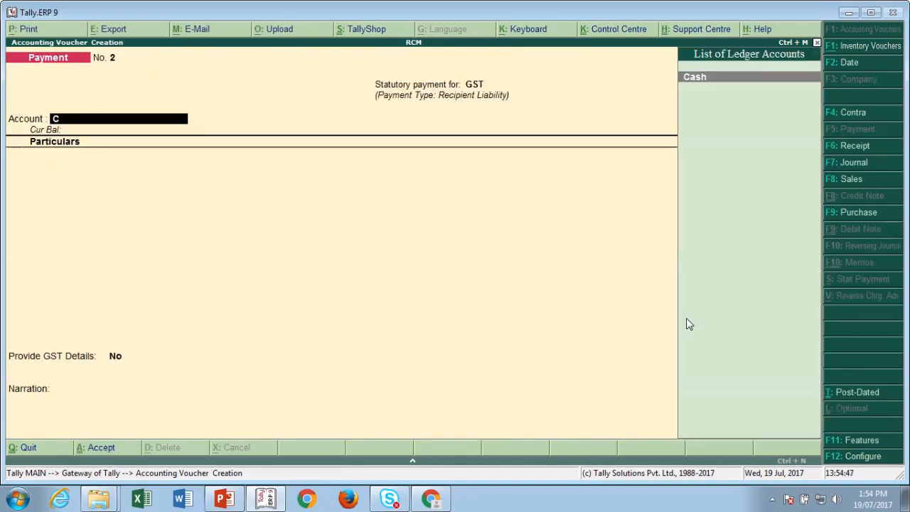
pyautogui.press('Return')
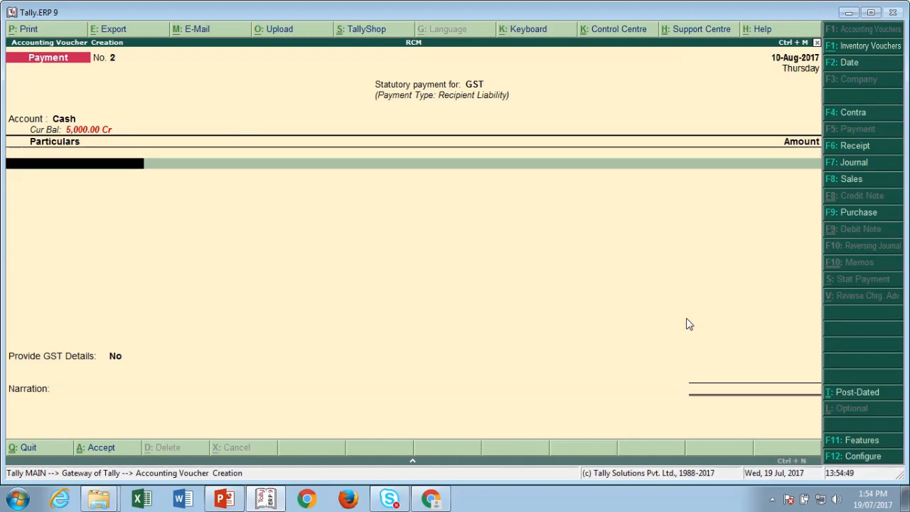
pyautogui.write('c')
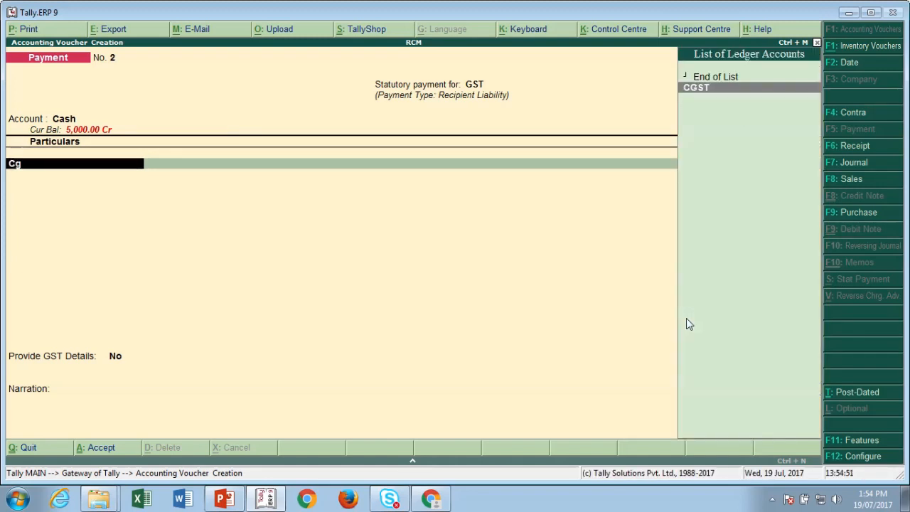
pyautogui.press('Return')
pyautogui.write('250')
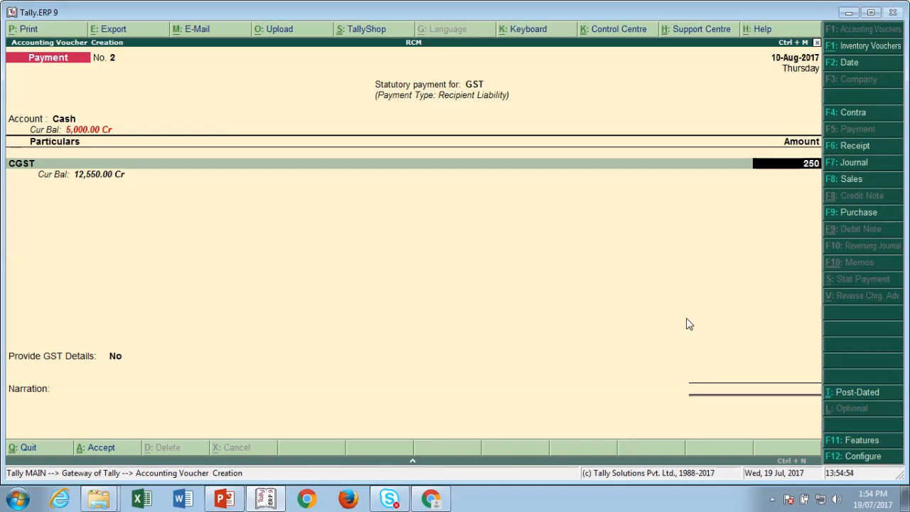
pyautogui.press('Return')
# Step: Add SGST with an amount of 250 as the second line of the payment voucher
pyautogui.write('Sg')
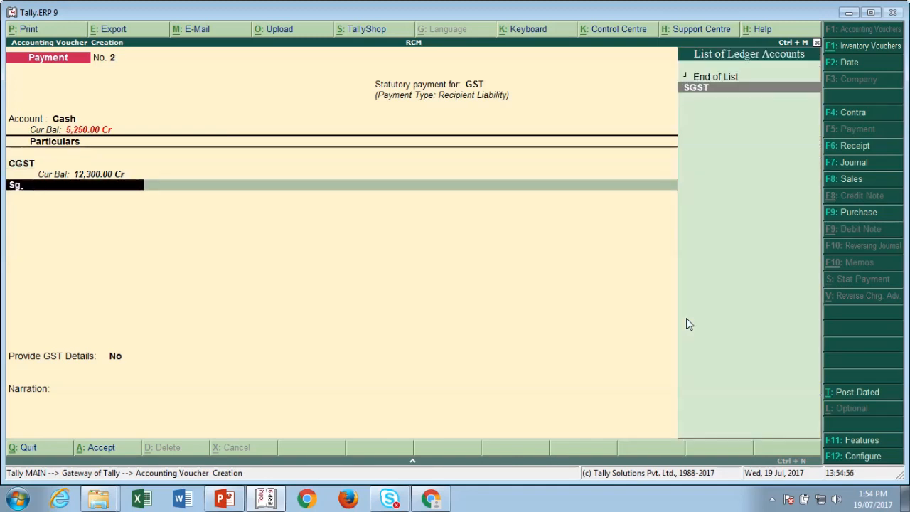
pyautogui.press('Return')
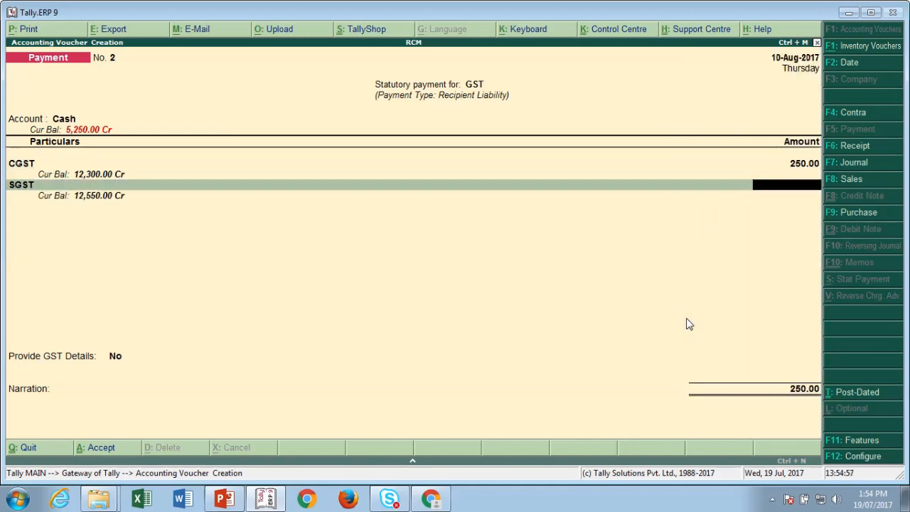
pyautogui.write('250')
pyautogui.press('Return')
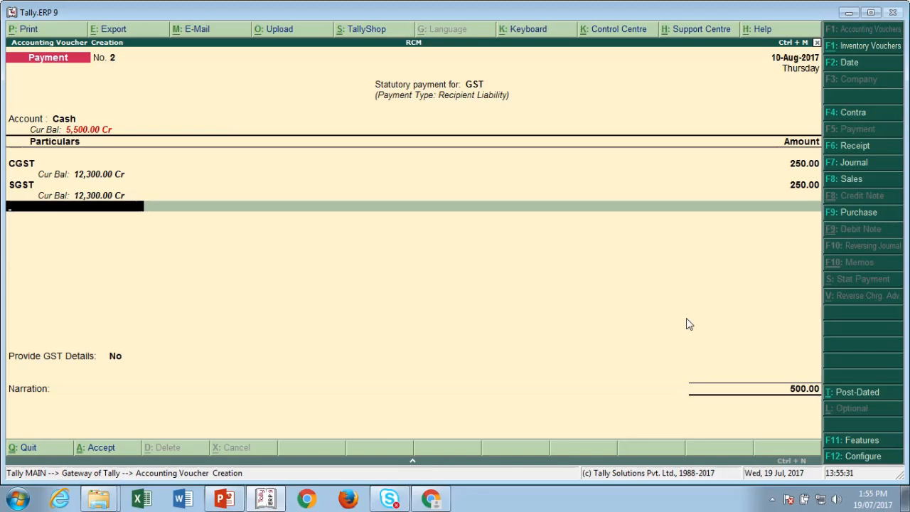
# Step: Go back through the CGST and SGST lines of the payment voucher to recheck the ledgers and amounts
pyautogui.press('Up')
pyautogui.press('Up')
pyautogui.press('BackSpace')
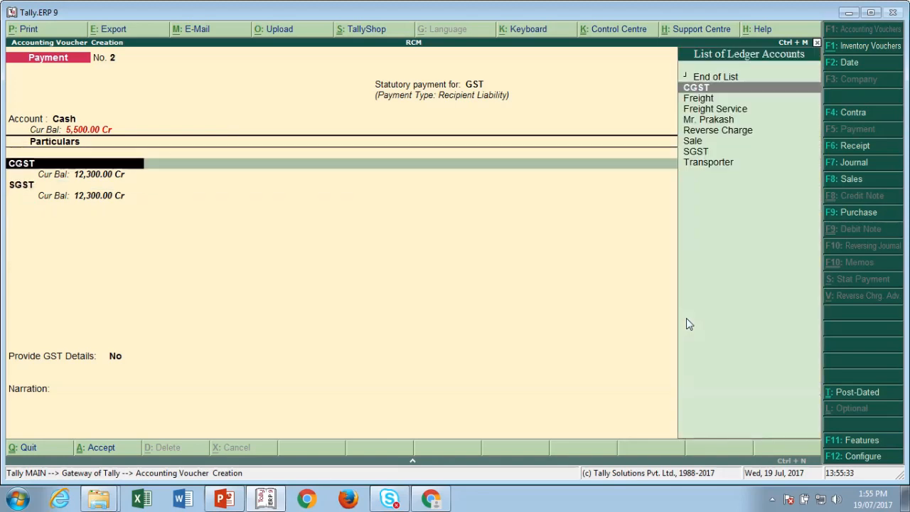
pyautogui.press('Return')
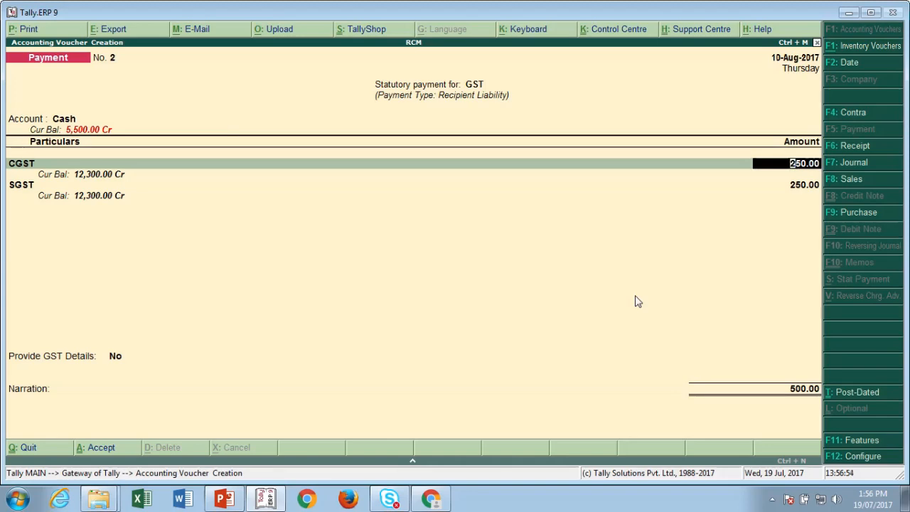
pyautogui.press('Return')
pyautogui.press('Return')
pyautogui.press('Return')
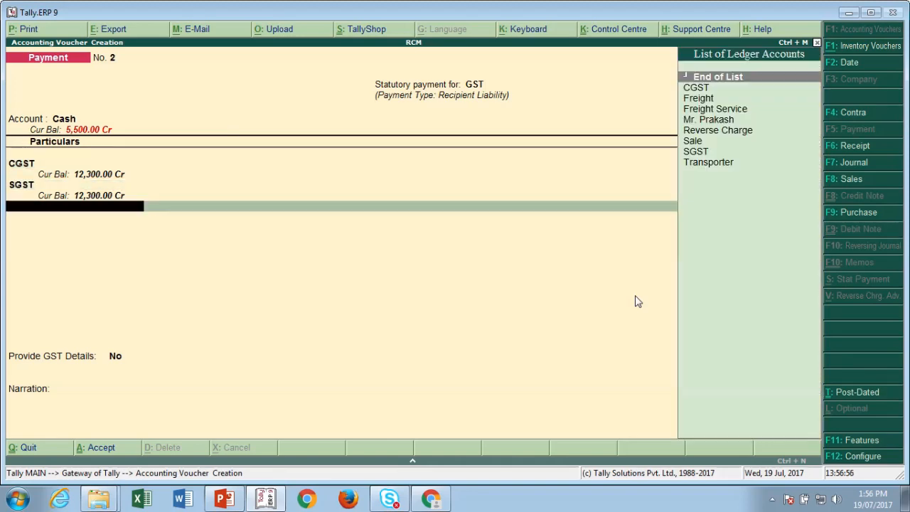
# Step: End the ledger entries and choose Yes for providing GST details on the payment voucher
pyautogui.press('Return')
pyautogui.press('Down')
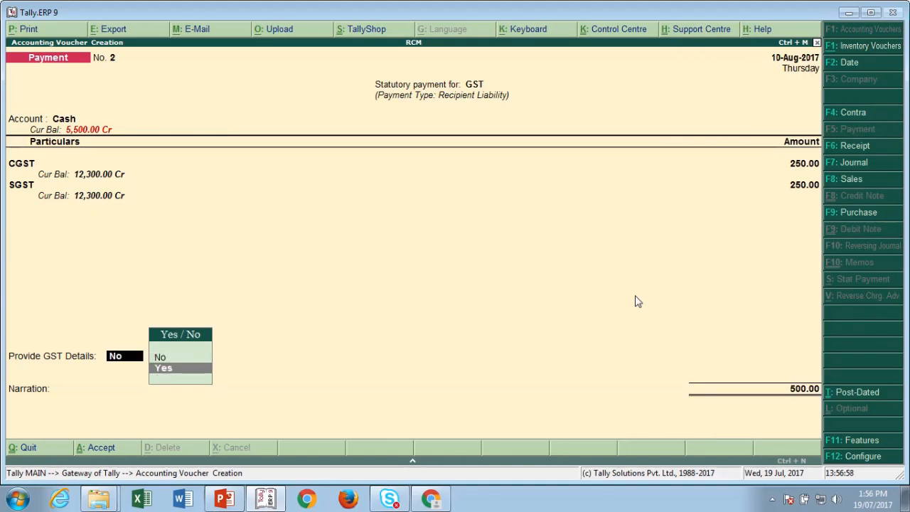
pyautogui.press('Return')
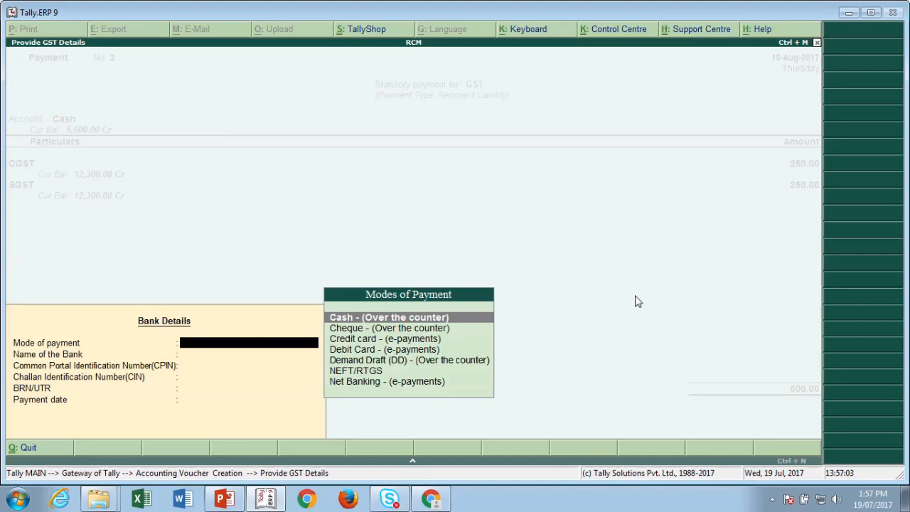
# Step: Look through the modes of payment in the bank details and select Cash - (Over the counter)
pyautogui.press('Down')
pyautogui.press('Down')
pyautogui.press('Down')
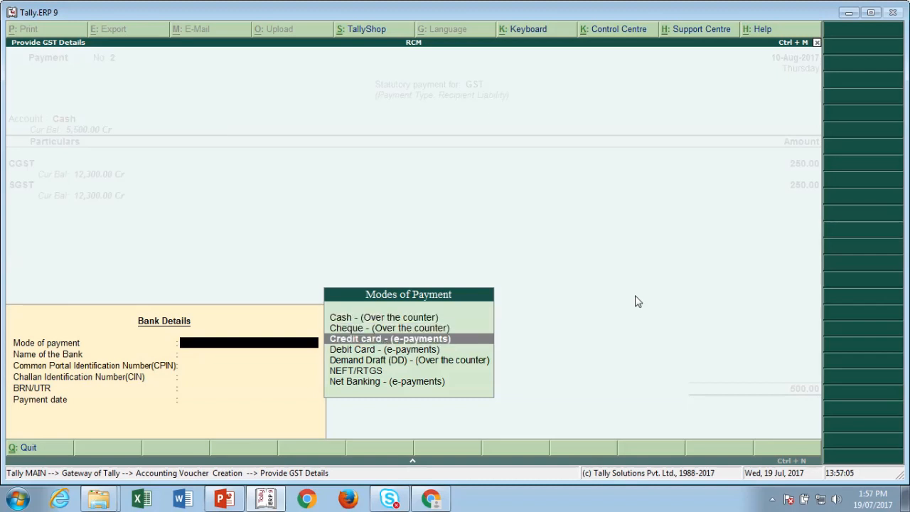
pyautogui.press('Down')
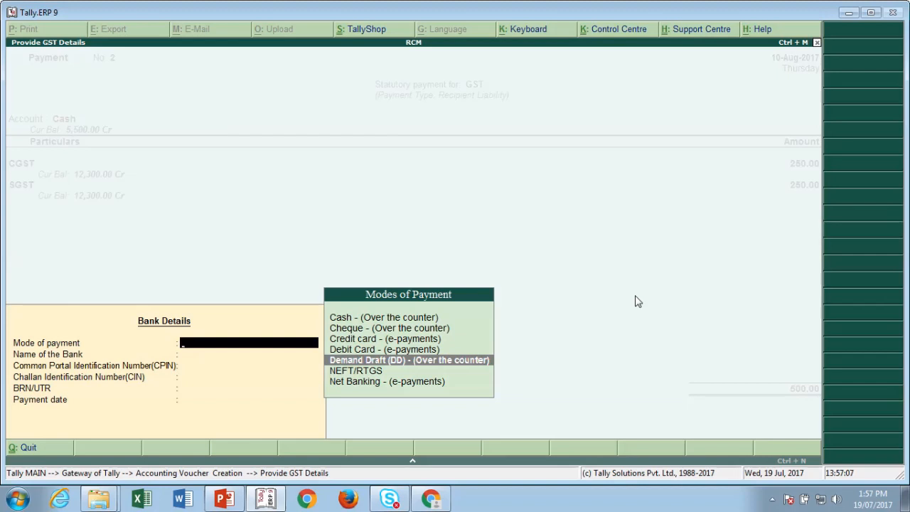
pyautogui.press('Down')
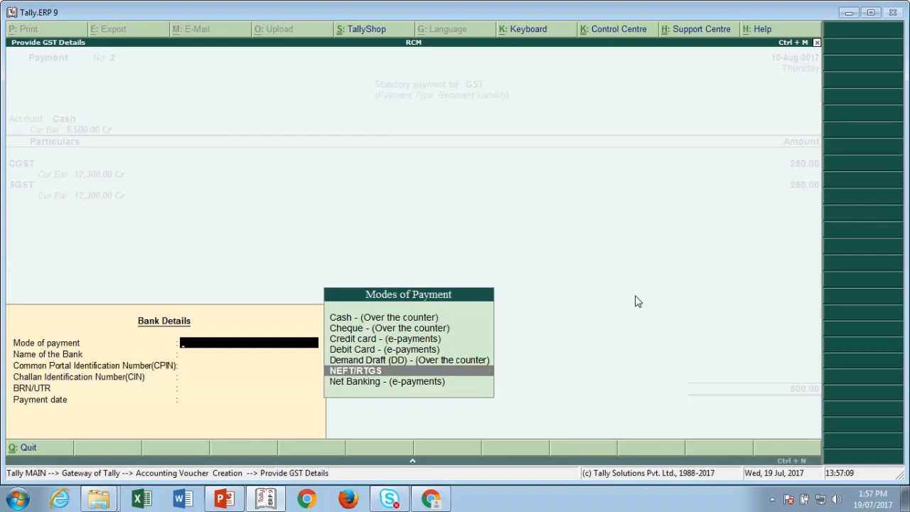
pyautogui.press('Up')
pyautogui.press('Up')
pyautogui.press('Up')
pyautogui.press('Up')
pyautogui.press('Up')
pyautogui.press('Return')
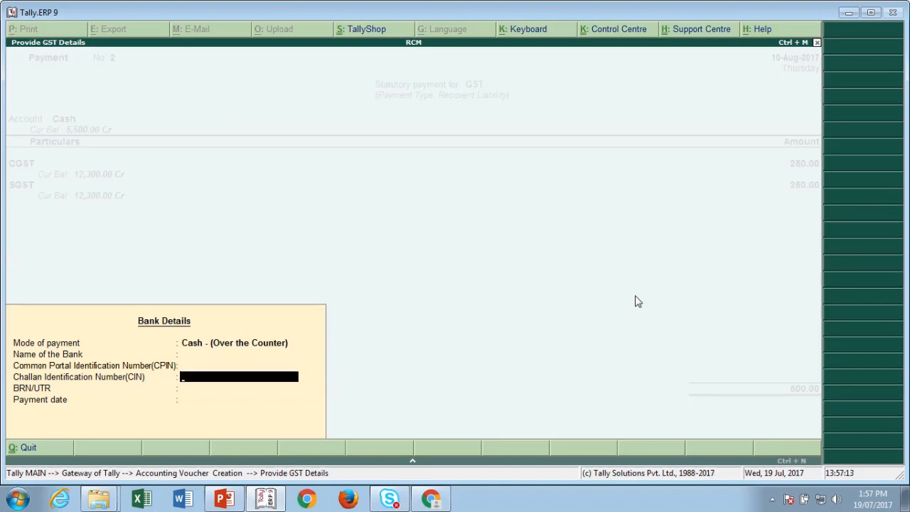
# Step: Leave the remaining bank details and narration blank, save the GST payment voucher and exit voucher entry
pyautogui.press('Return')
pyautogui.press('Return')
pyautogui.press('Return')
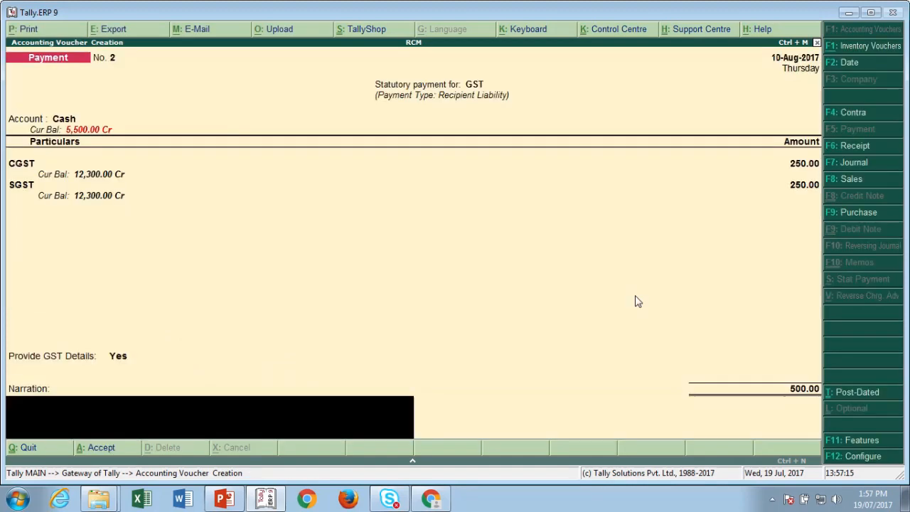
pyautogui.press('Return')
pyautogui.press('y')
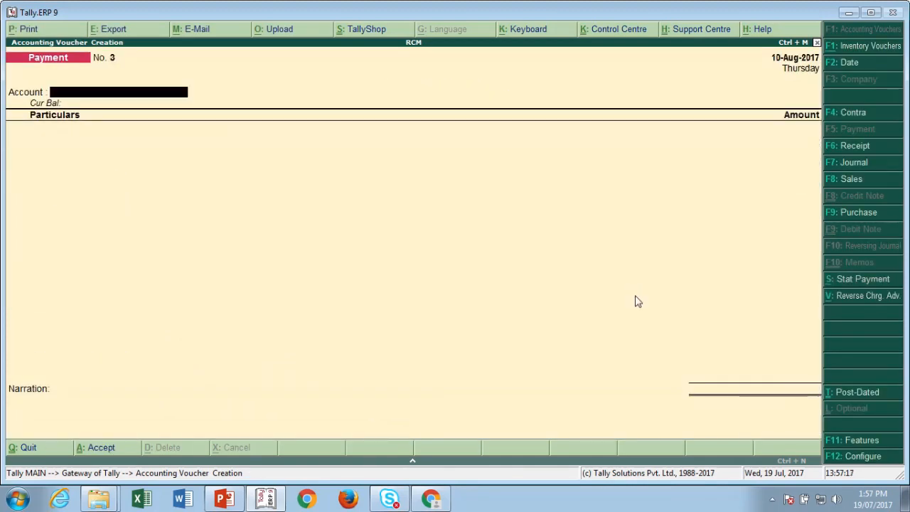
pyautogui.press('Escape')
pyautogui.press('y')
# Step: Open the balance sheet and drill down through Duties & Taxes to the CGST ledger's August vouchers
pyautogui.press('Down')
pyautogui.press('Down')
pyautogui.press('Down')
pyautogui.press('Down')
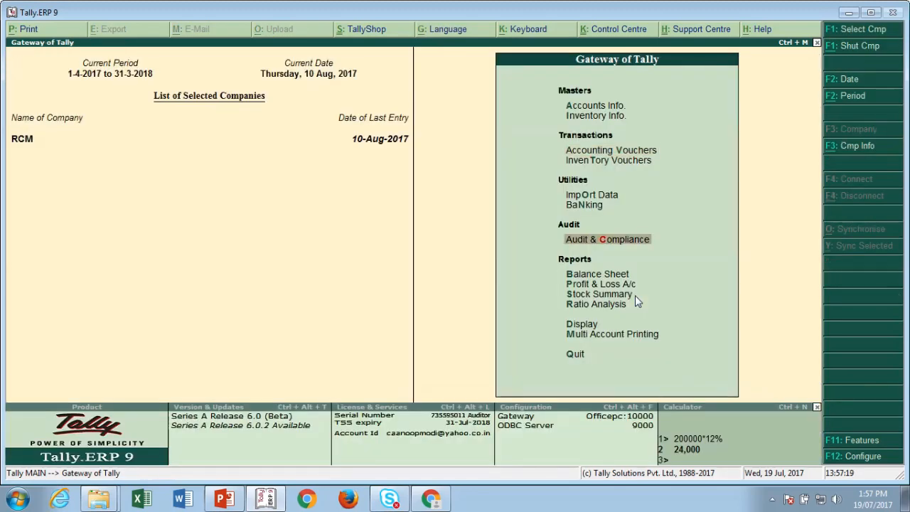
pyautogui.press('Down')
pyautogui.press('Return')
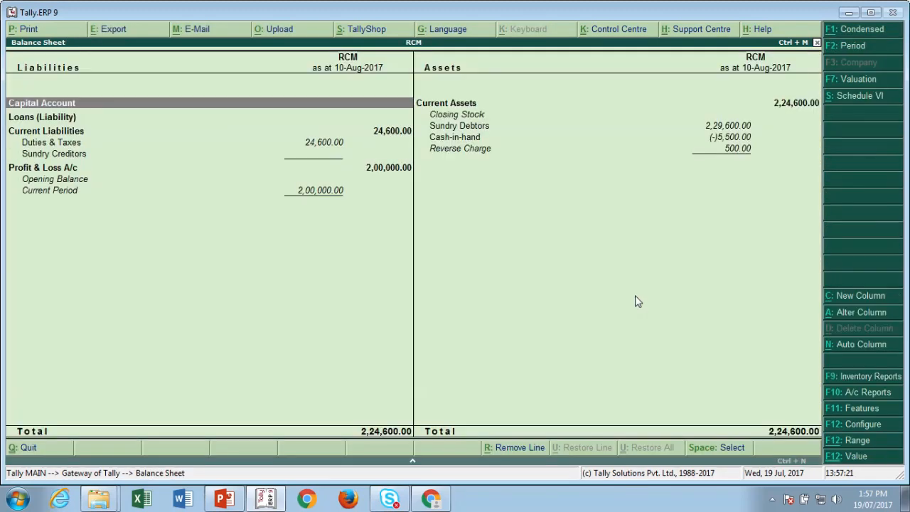
pyautogui.press('Down')
pyautogui.press('Down')
pyautogui.press('Down')
pyautogui.press('Return')
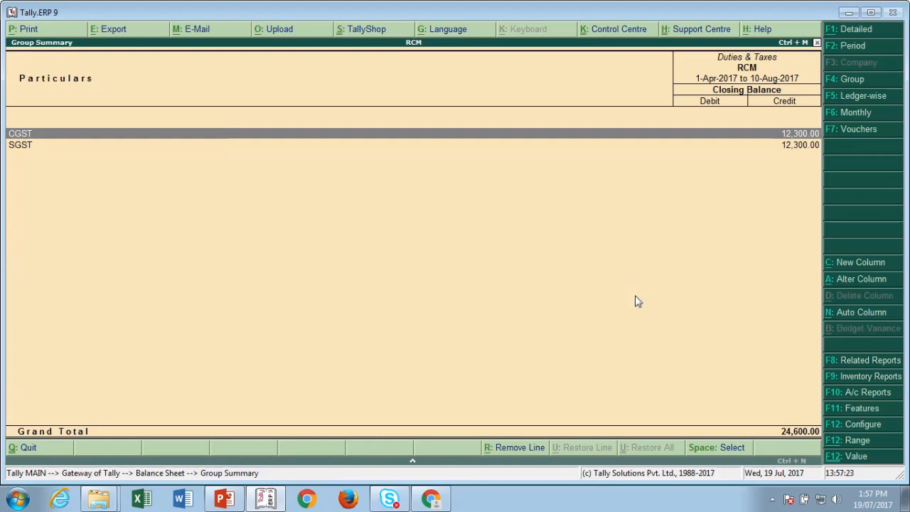
pyautogui.press('Return')
pyautogui.press('Return')
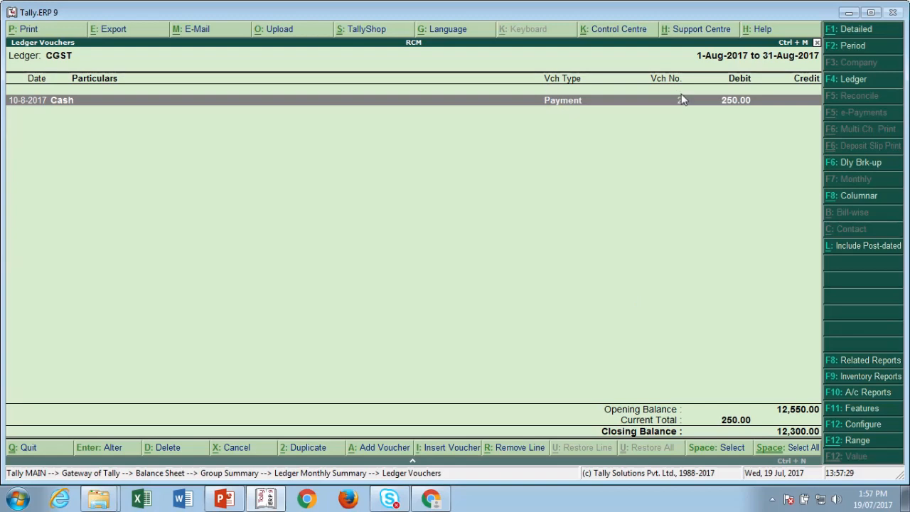
# Step: Examine the SGST ledger's August vouchers, then close the ledger reports and the balance sheet
pyautogui.press('Escape')
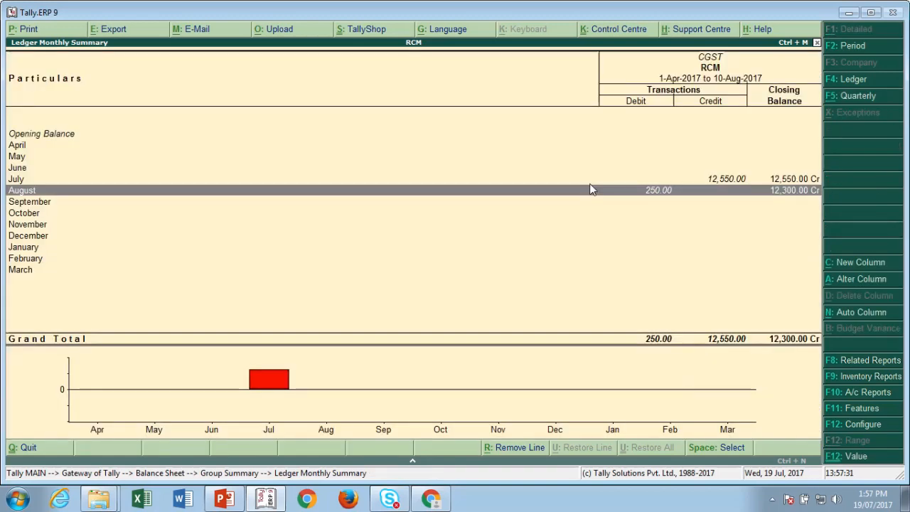
pyautogui.press('Escape')
pyautogui.press('Down')
pyautogui.press('Return')
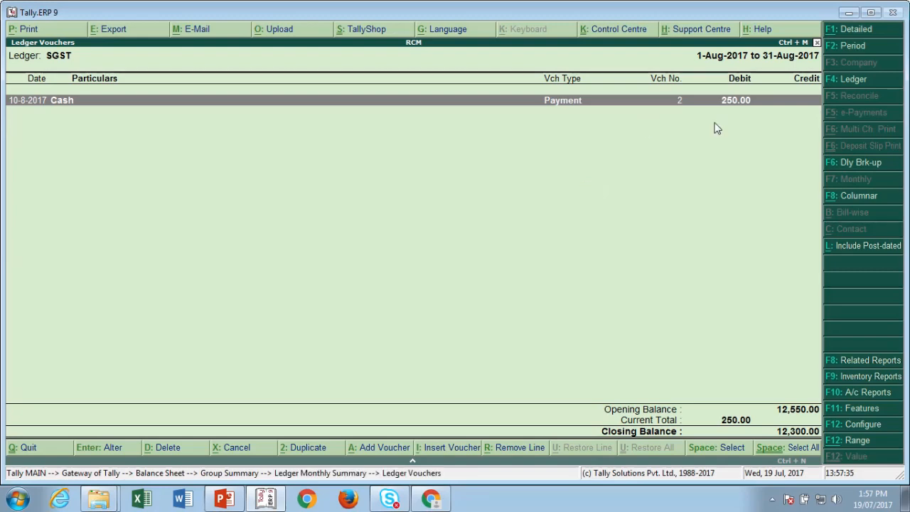
pyautogui.press('Escape')
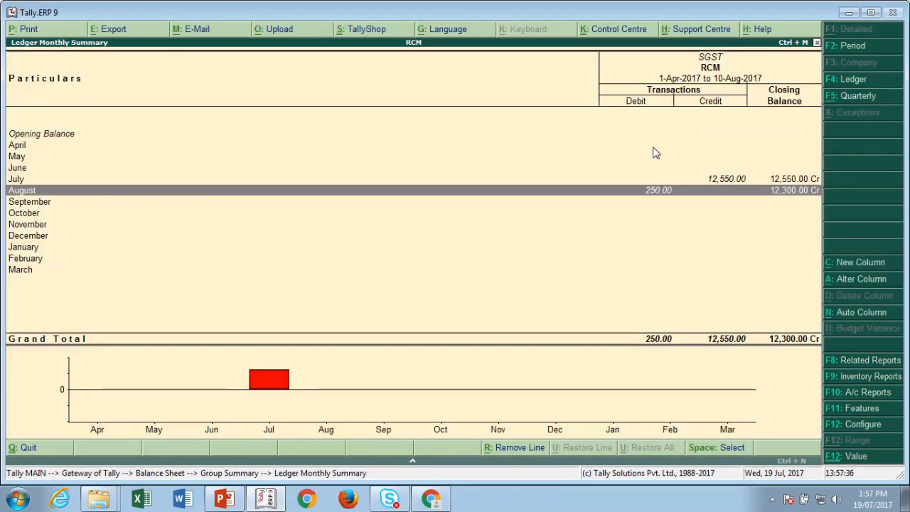
pyautogui.press('Escape')
pyautogui.press('Escape')
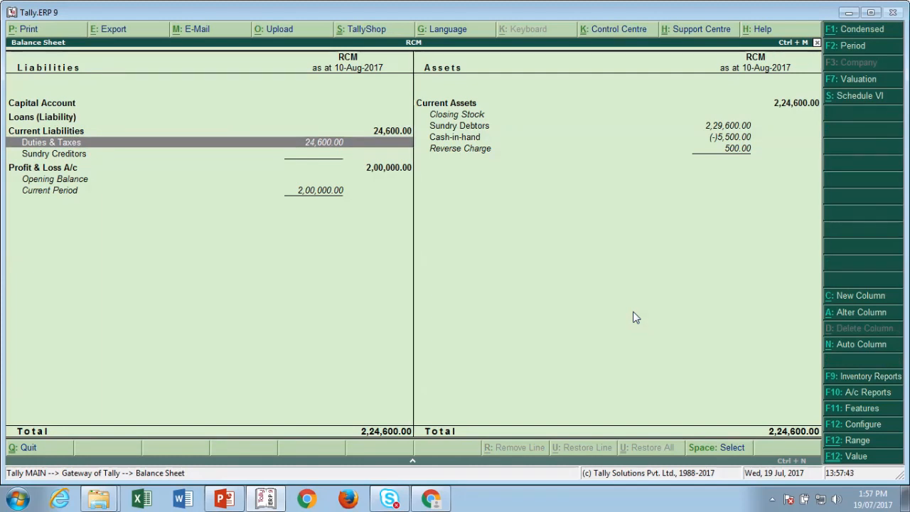
pyautogui.press('Escape')
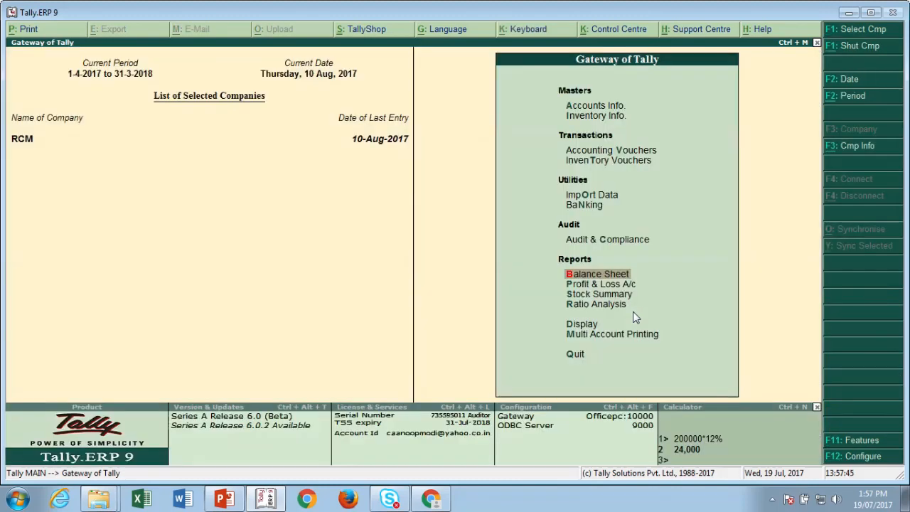
# Step: Reopen the balance sheet in detailed view and examine the Reverse Charge line under Current Assets
pyautogui.press('Escape')
pyautogui.press('n')
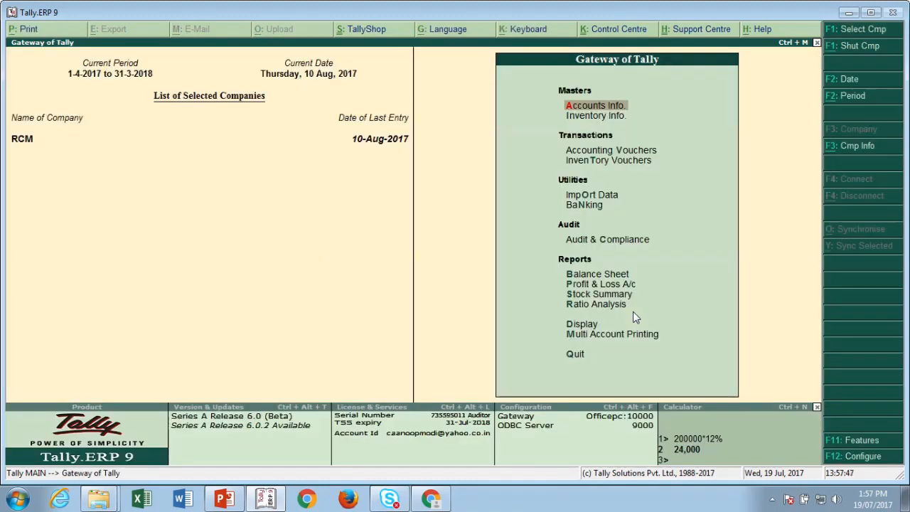
pyautogui.press('Down')
pyautogui.press('Down')
pyautogui.press('Down')
pyautogui.press('Down')
pyautogui.press('Down')
pyautogui.press('Down')
pyautogui.press('Down')
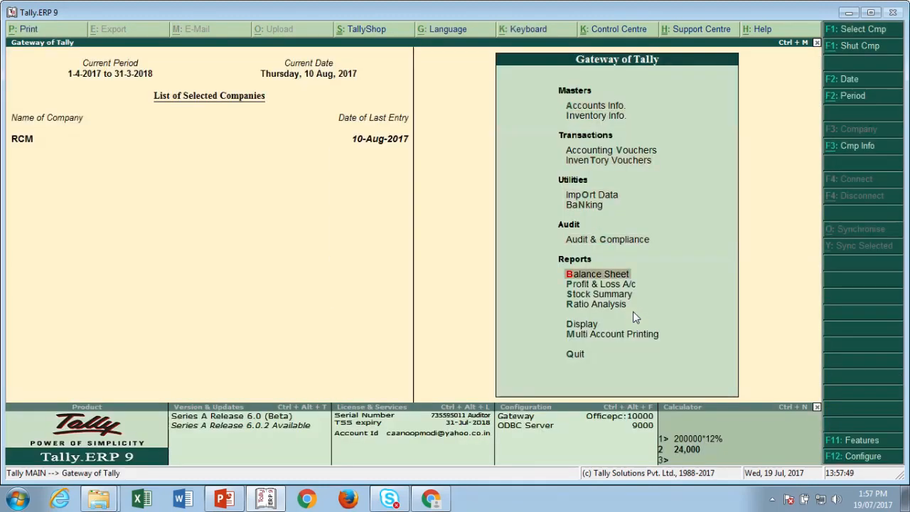
pyautogui.press('Return')
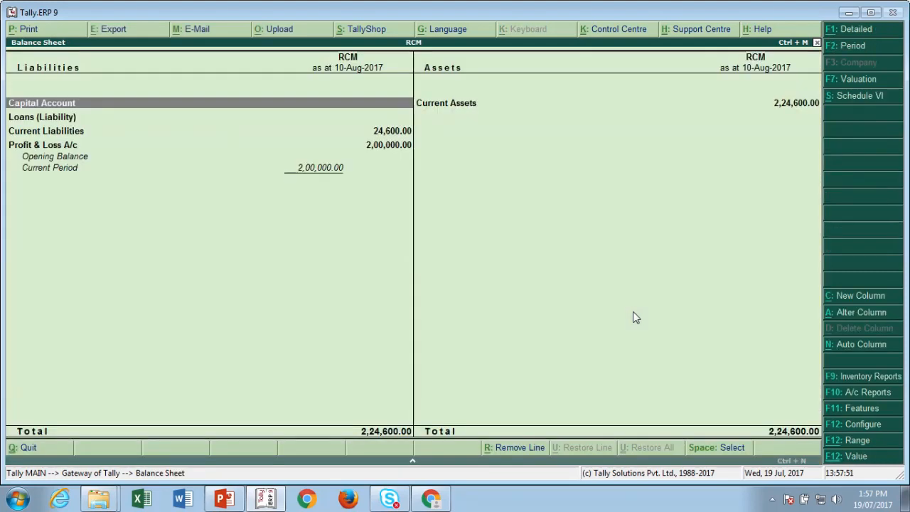
pyautogui.hotkey('alt', 'F1')
pyautogui.press('Right')
pyautogui.press('Down')
pyautogui.press('Down')
pyautogui.press('Down')
pyautogui.press('Down')
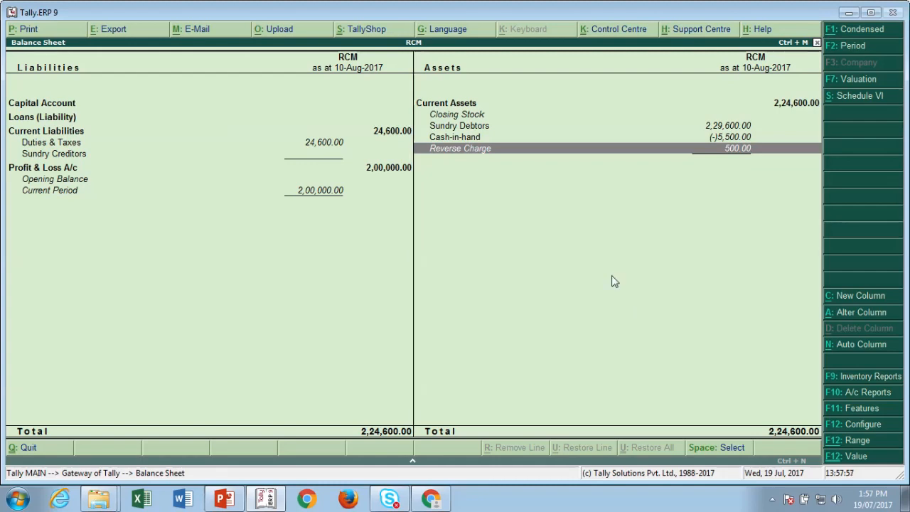
pyautogui.press('Escape')
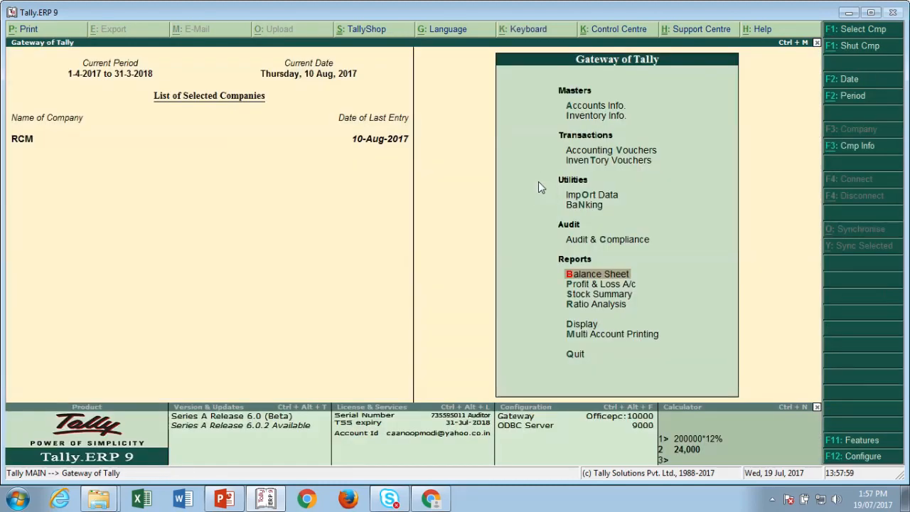
# Step: Open accounting voucher creation for a new payment voucher
pyautogui.press('Up')
pyautogui.press('Up')
pyautogui.press('Up')
pyautogui.press('Up')
pyautogui.press('Up')
pyautogui.press('Up')
pyautogui.press('Up')
pyautogui.press('Up')
pyautogui.press('Up')
pyautogui.press('Up')
pyautogui.press('Up')
pyautogui.press('Up')
pyautogui.press('Up')
pyautogui.press('Up')
pyautogui.press('Up')
pyautogui.press('Up')
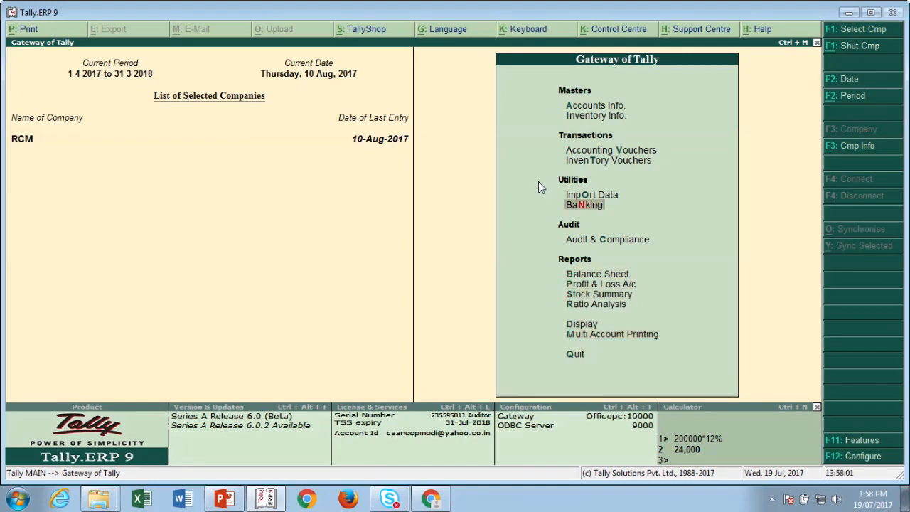
pyautogui.press('Up')
pyautogui.press('Up')
pyautogui.press('Up')
pyautogui.press('Return')
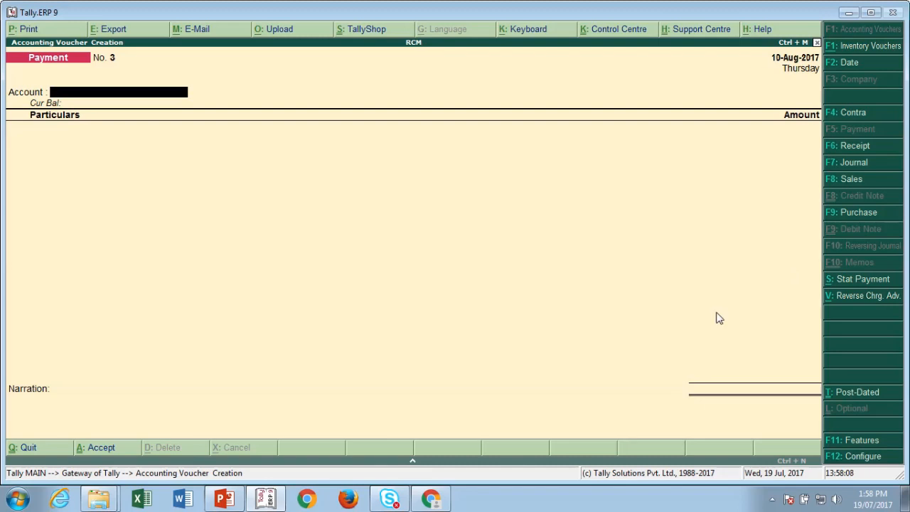
pyautogui.click(847, 281)
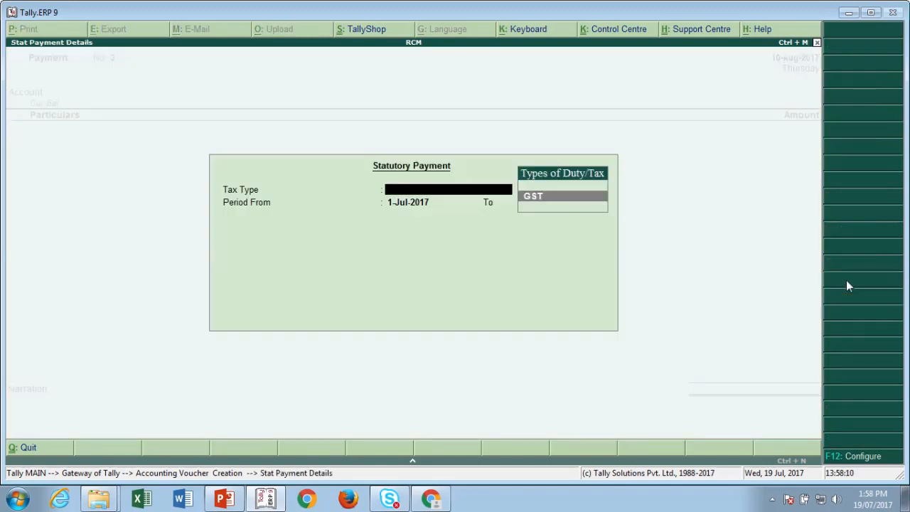
pyautogui.press('Return')
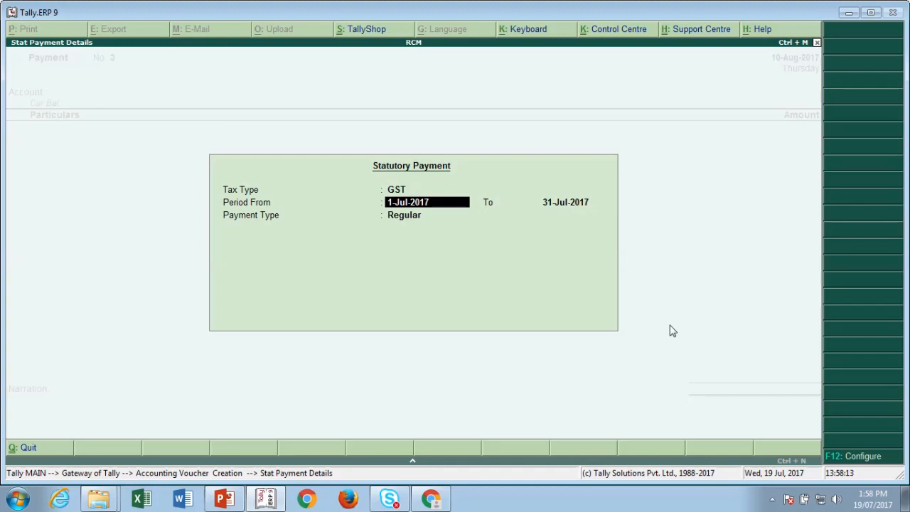
pyautogui.press('Return')
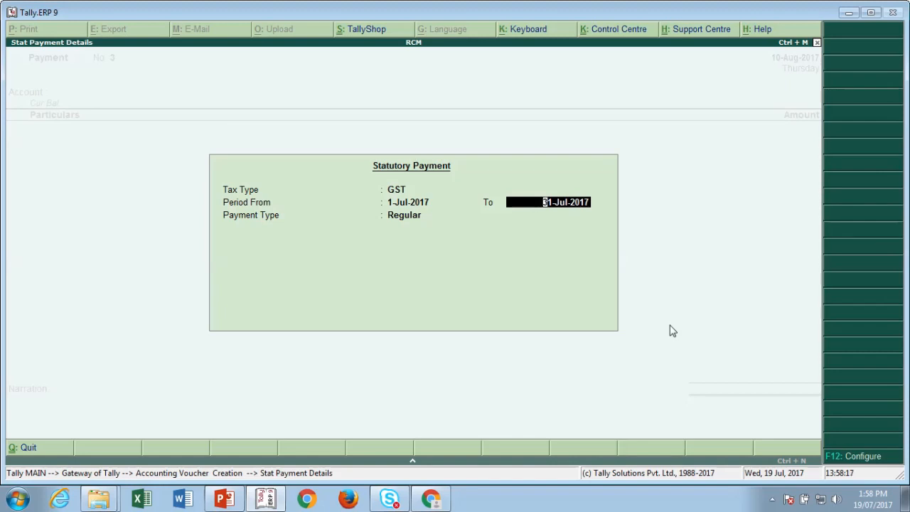
pyautogui.press('Return')
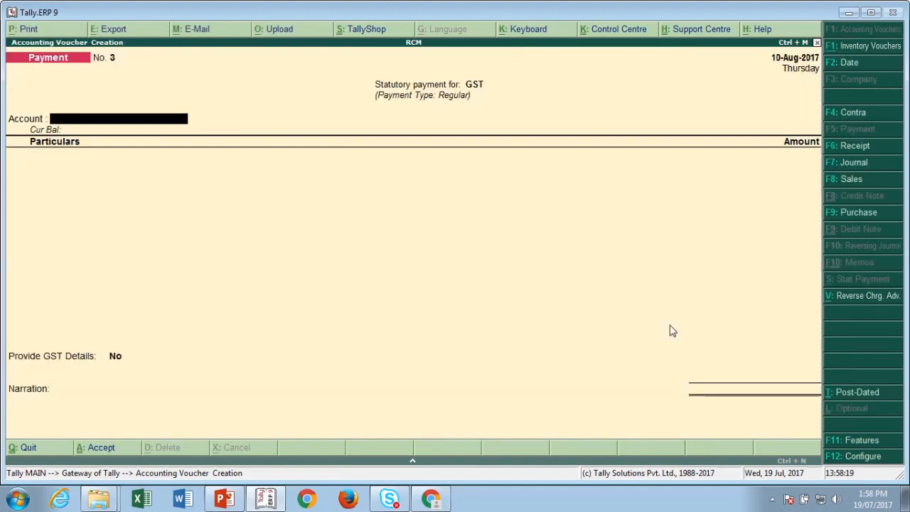
pyautogui.click(856, 162)
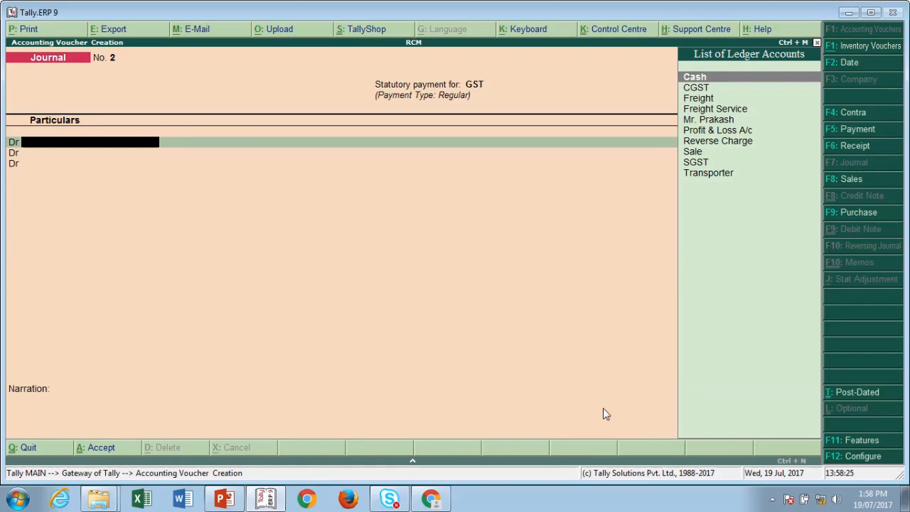
pyautogui.press('Escape')
pyautogui.press('Return')
# Step: Start a GST statutory adjustment in a journal voucher with Increase of Input Tax Credit as the nature of adjustment
pyautogui.press('Return')
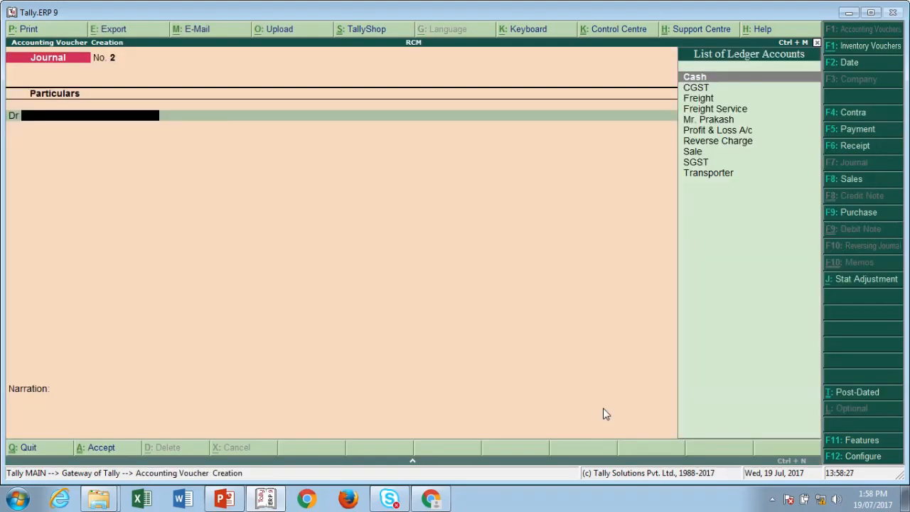
pyautogui.click(848, 281)
pyautogui.press('Return')
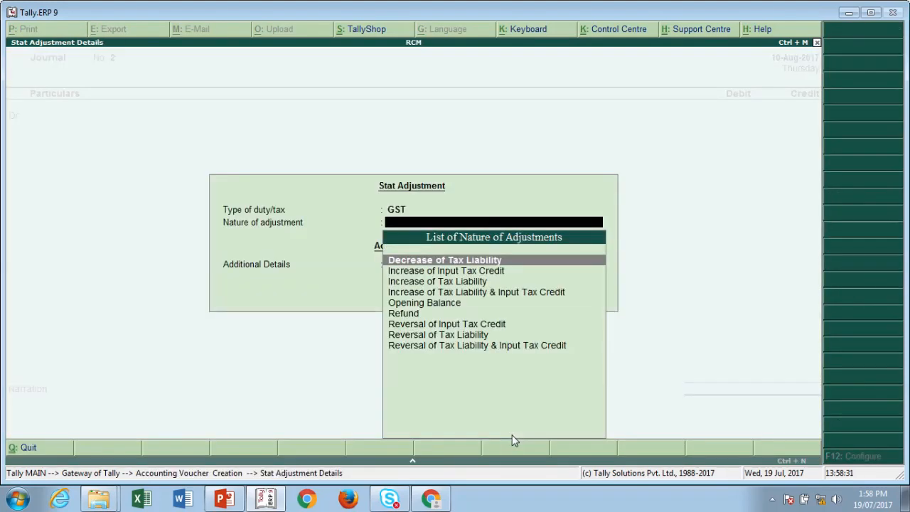
pyautogui.press('Down')
pyautogui.press('Down')
pyautogui.press('Up')
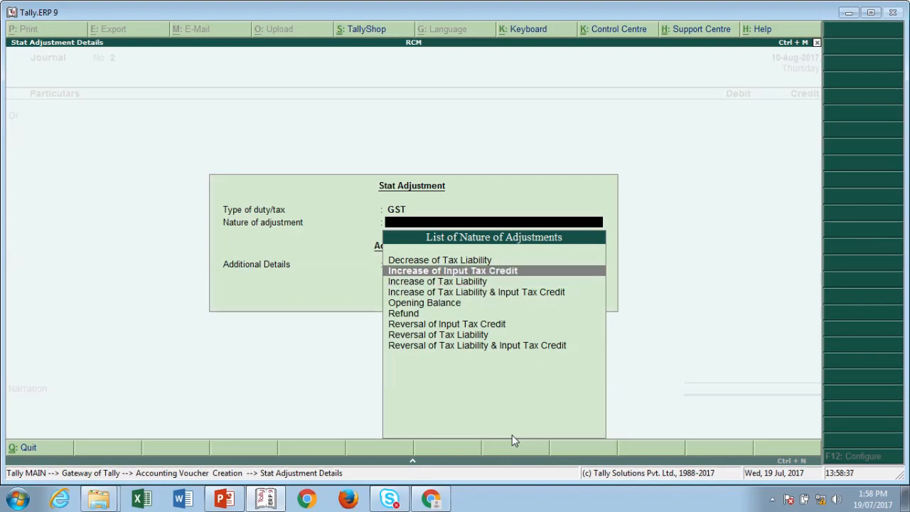
pyautogui.press('Return')
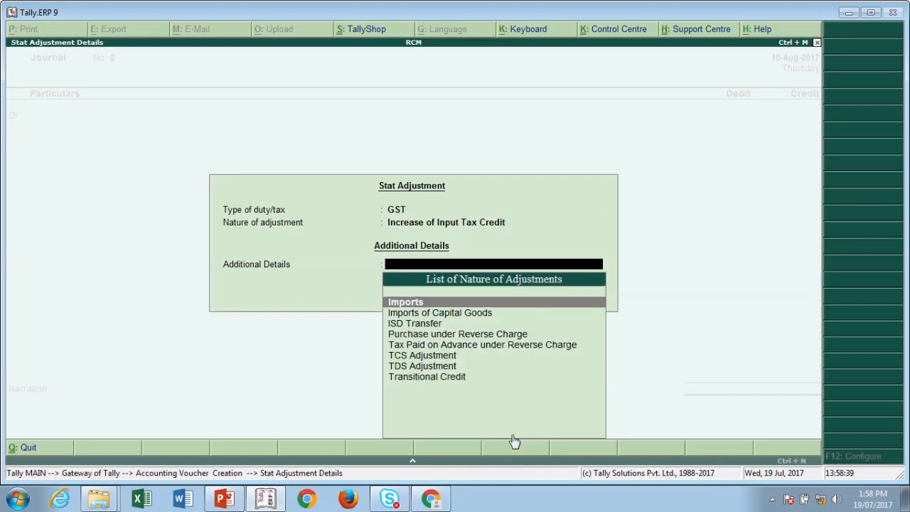
# Step: Set the additional details of the statutory adjustment to Purchase under Reverse Charge
pyautogui.press('Down')
pyautogui.press('Down')
pyautogui.press('Down')
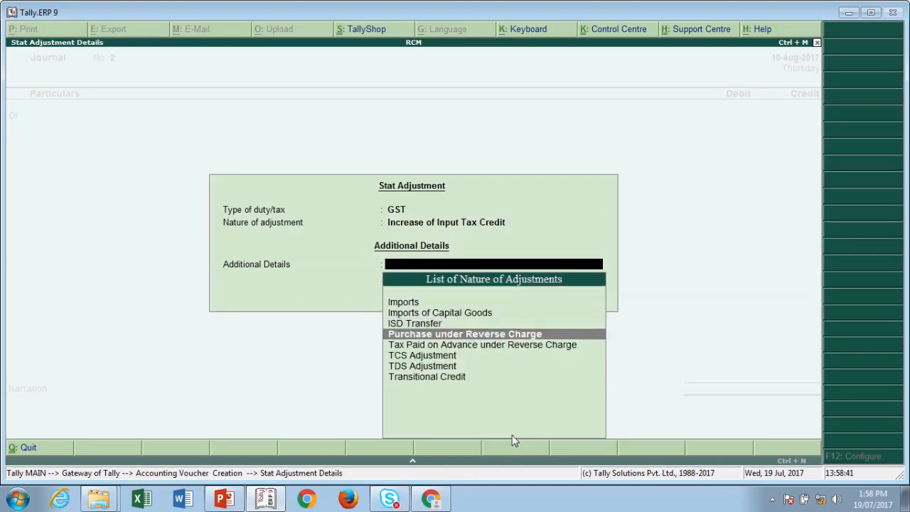
pyautogui.press('Down')
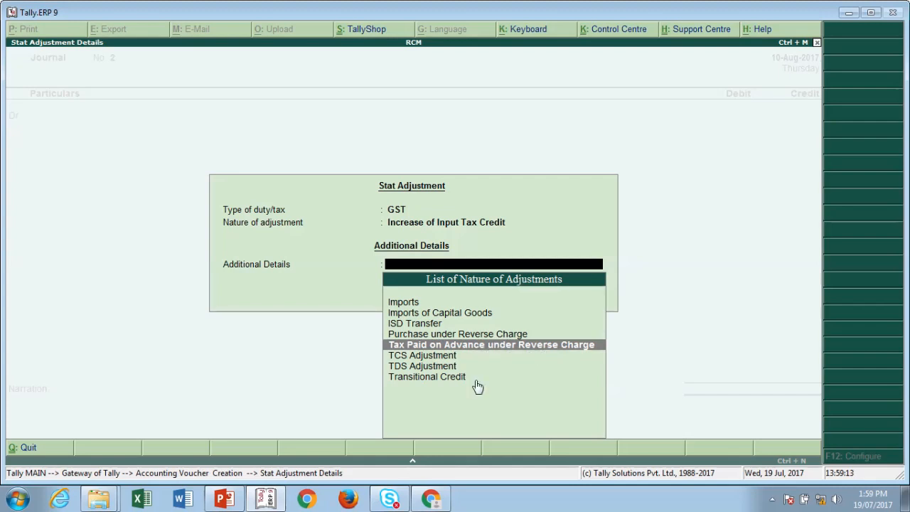
pyautogui.press('Up')
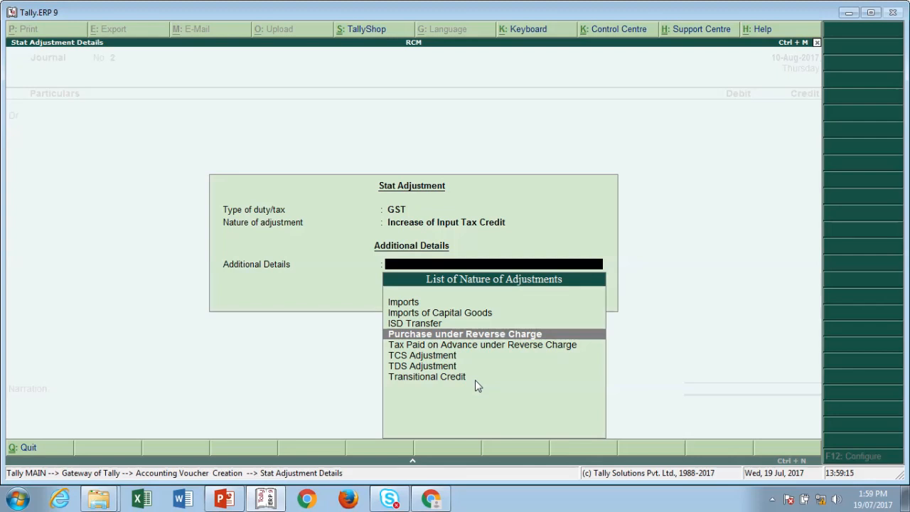
pyautogui.press('Return')
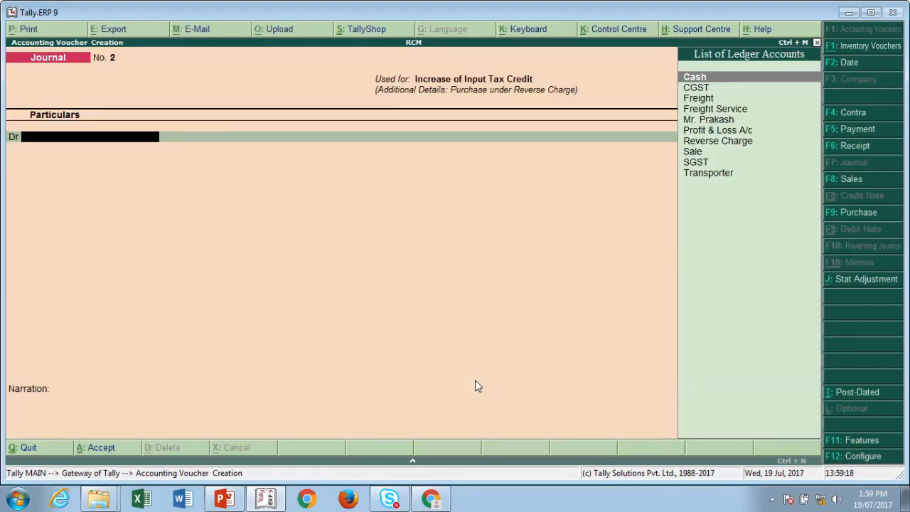
# Step: Debit the CGST ledger with 250 in the input tax credit adjustment journal
pyautogui.write('Ch')
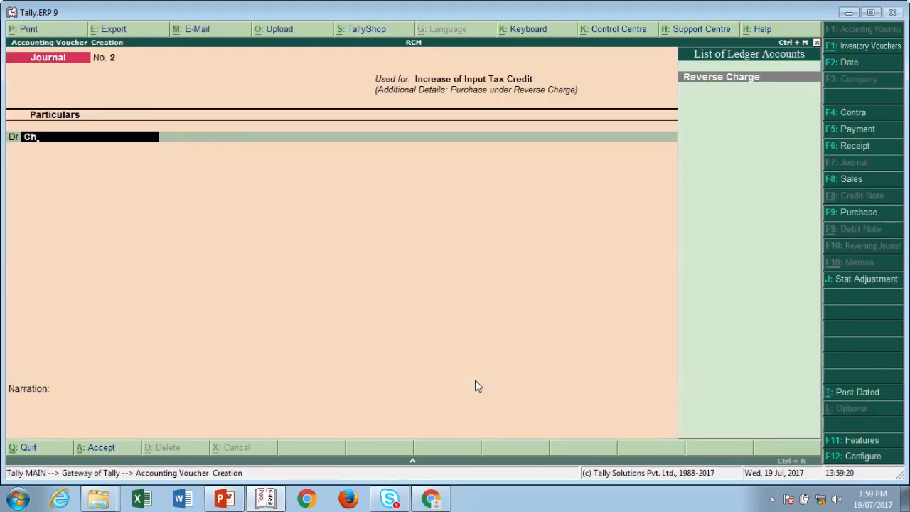
pyautogui.press('BackSpace')
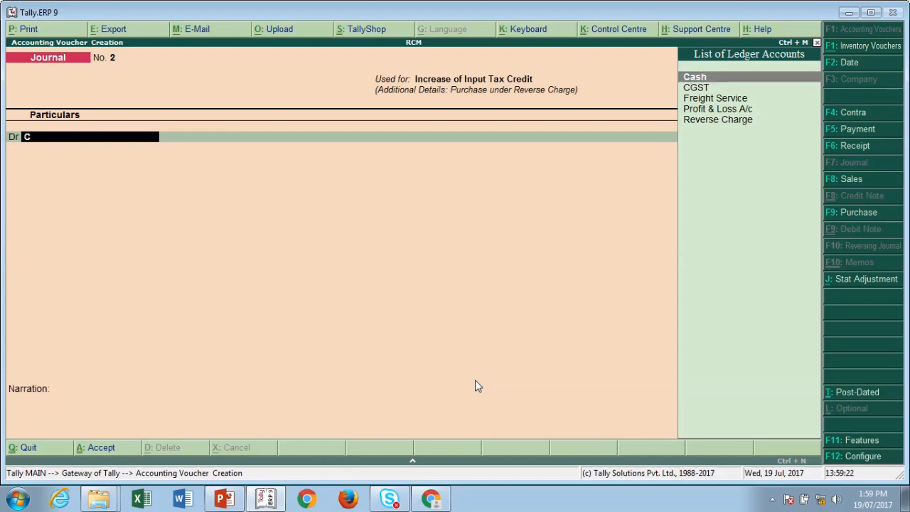
pyautogui.press('Down')
pyautogui.press('Return')
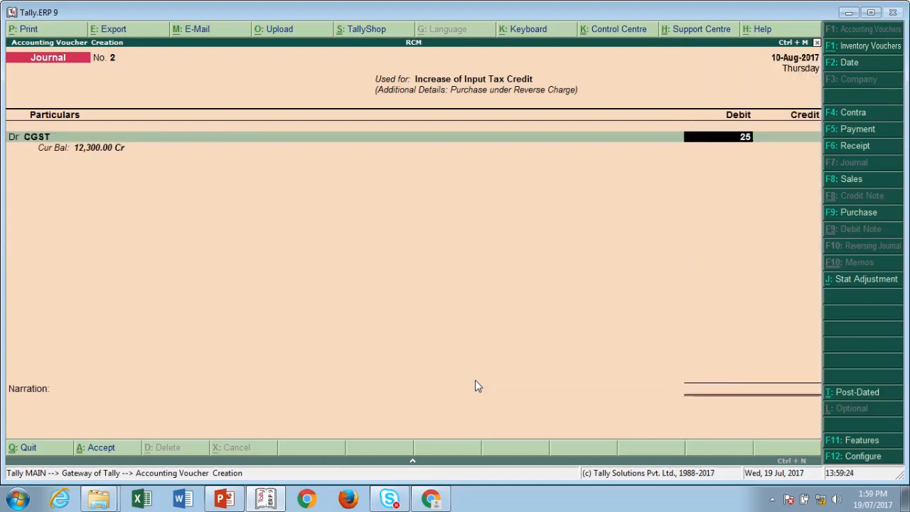
pyautogui.press('Return')
# Step: Add a second debit line to the journal for the SGST ledger with 250
pyautogui.write('d')
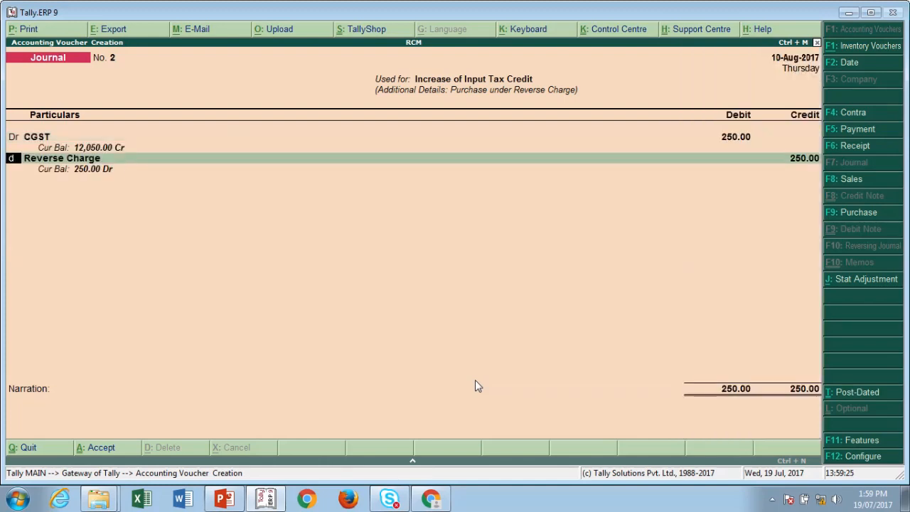
pyautogui.press('Return')
pyautogui.write('SG')
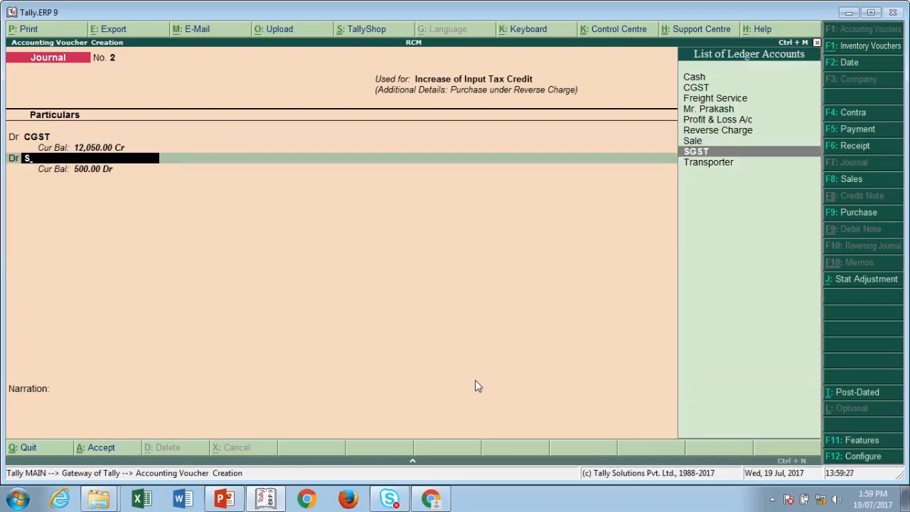
pyautogui.press('Return')
pyautogui.write('25')
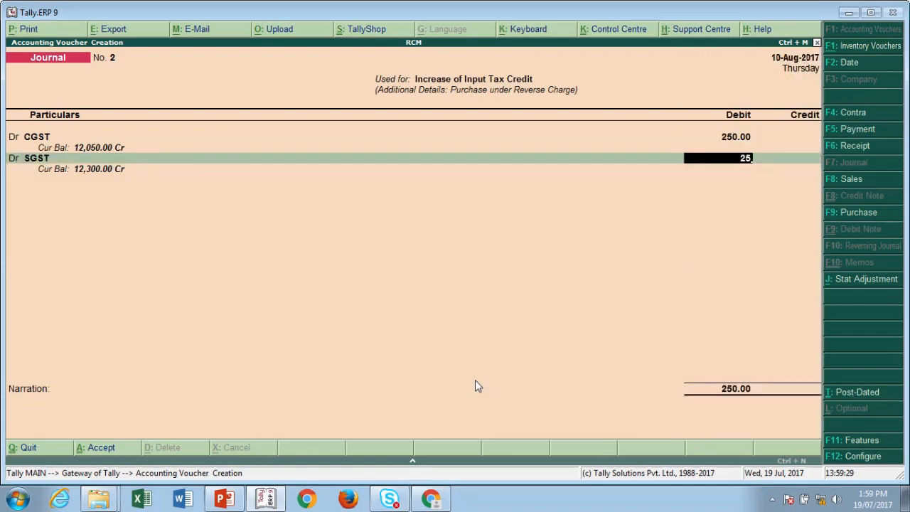
pyautogui.write('0')
pyautogui.press('Return')
# Step: Credit the Reverse Charge ledger with 500 and save the journal voucher
pyautogui.press('Return')
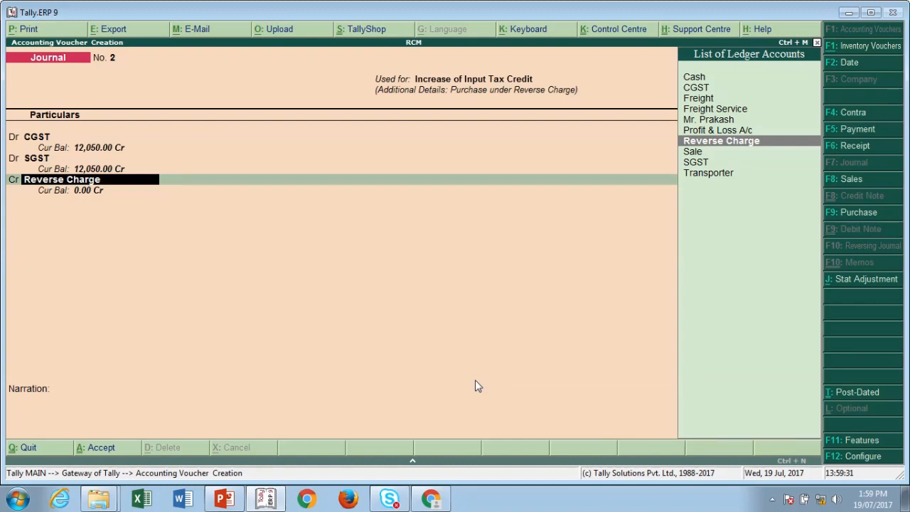
pyautogui.press('Return')
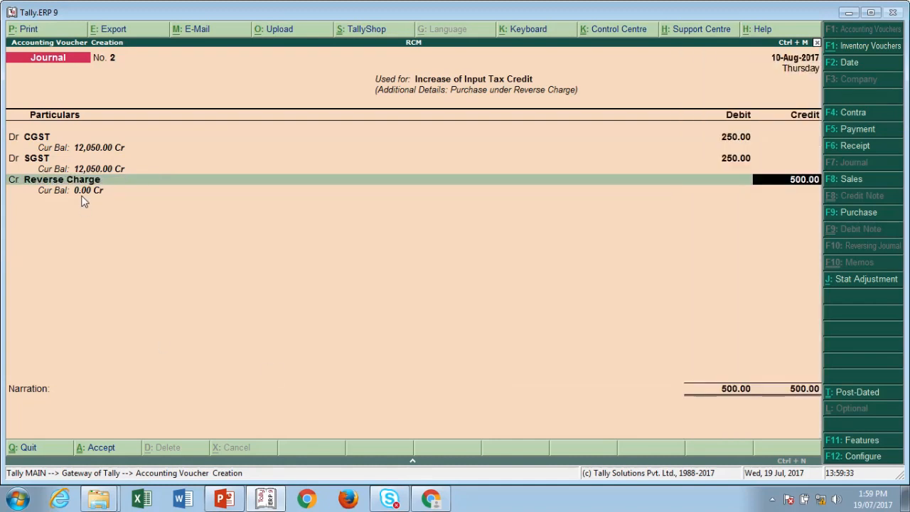
pyautogui.press('Return')
pyautogui.press('Return')
pyautogui.press('Return')
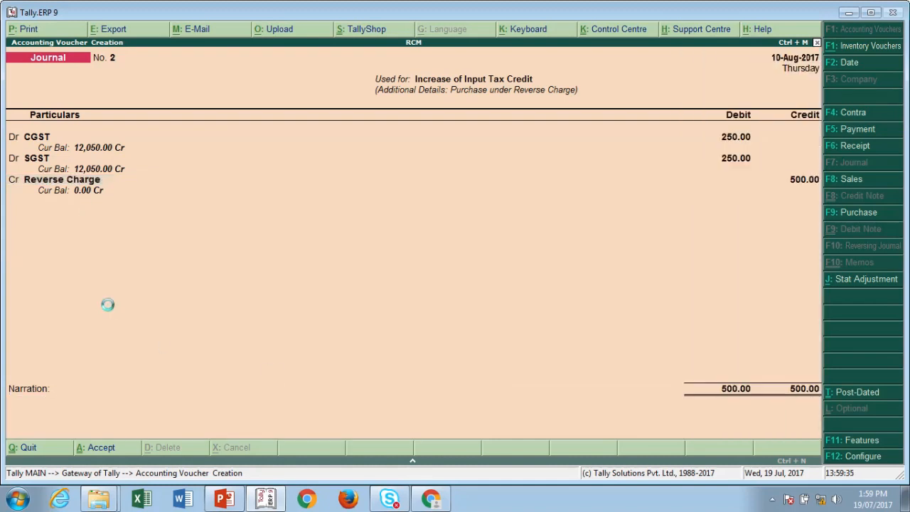
# Step: Leave voucher entry and open the RCM company's balance sheet
pyautogui.press('Escape')
pyautogui.press('Return')
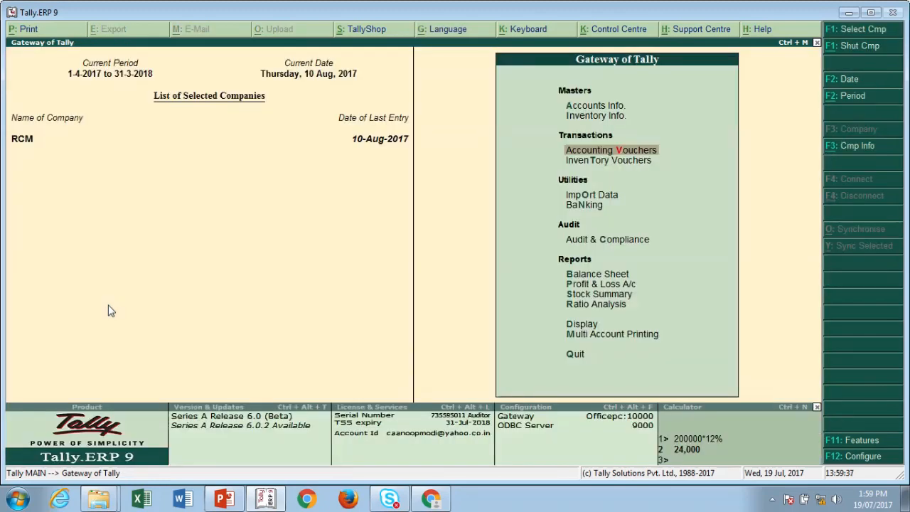
pyautogui.press('Down')
pyautogui.press('Down')
pyautogui.press('Down')
pyautogui.press('Down')
pyautogui.press('Down')
pyautogui.press('Return')
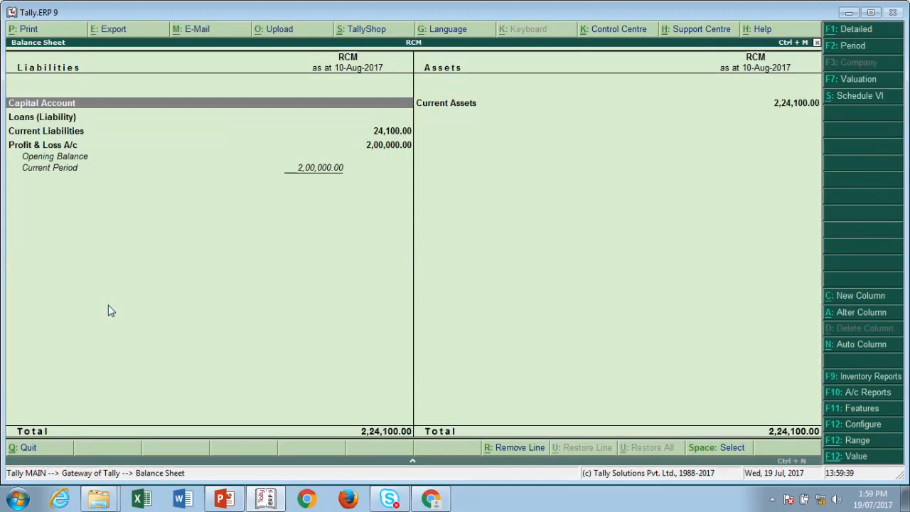
# Step: Show the balance sheet in detailed view and examine the Cash-in-hand and Reverse Charge lines under Current Assets
pyautogui.hotkey('alt', 'F1')
pyautogui.press('Right')
pyautogui.press('Down')
pyautogui.press('Down')
pyautogui.press('Down')
pyautogui.press('Down')
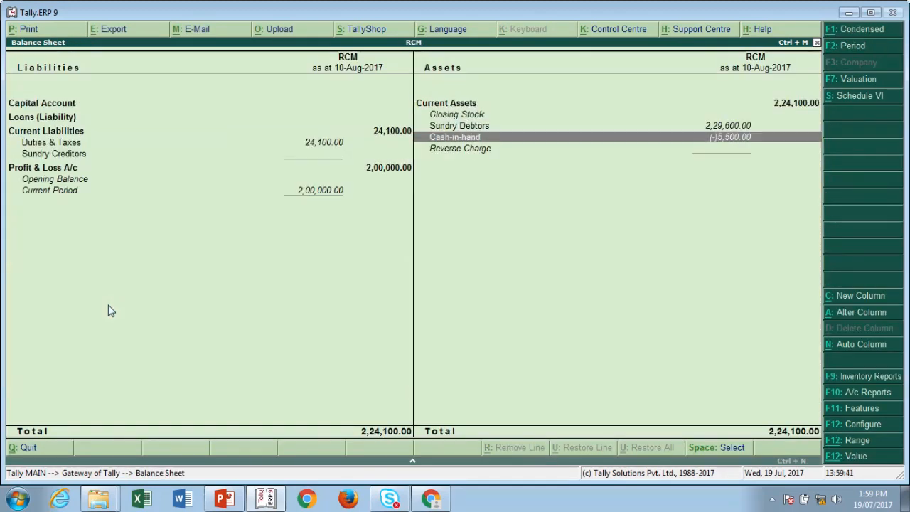
# Step: Drill down from Duties & Taxes under Current Liabilities to the CGST ledger's monthly summary
pyautogui.press('Left')
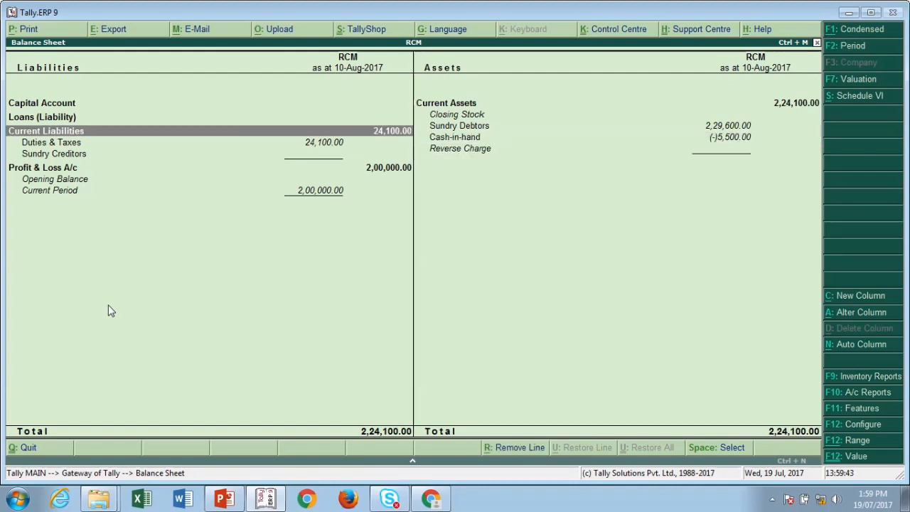
pyautogui.press('Down')
pyautogui.press('Return')
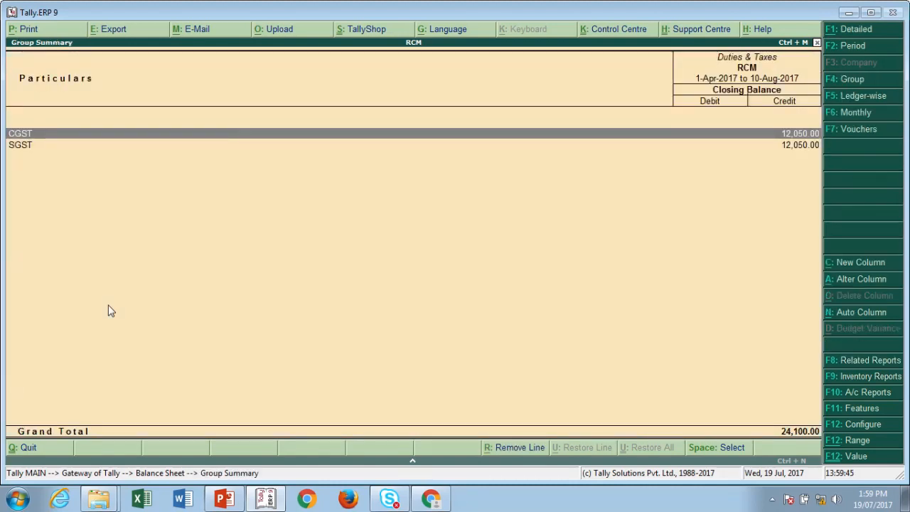
pyautogui.press('Return')
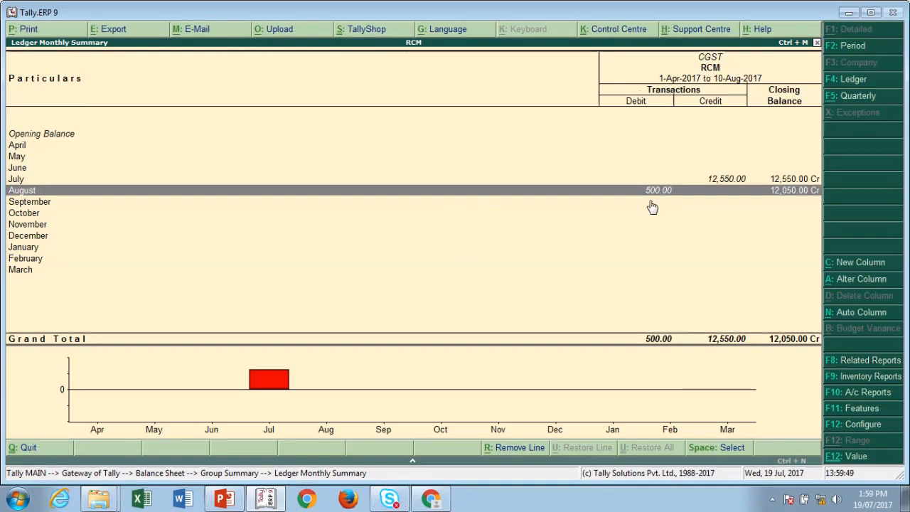
# Step: Go back to the Duties & Taxes summary and examine the SGST ledger's vouchers for August
pyautogui.press('Escape')
pyautogui.press('Down')
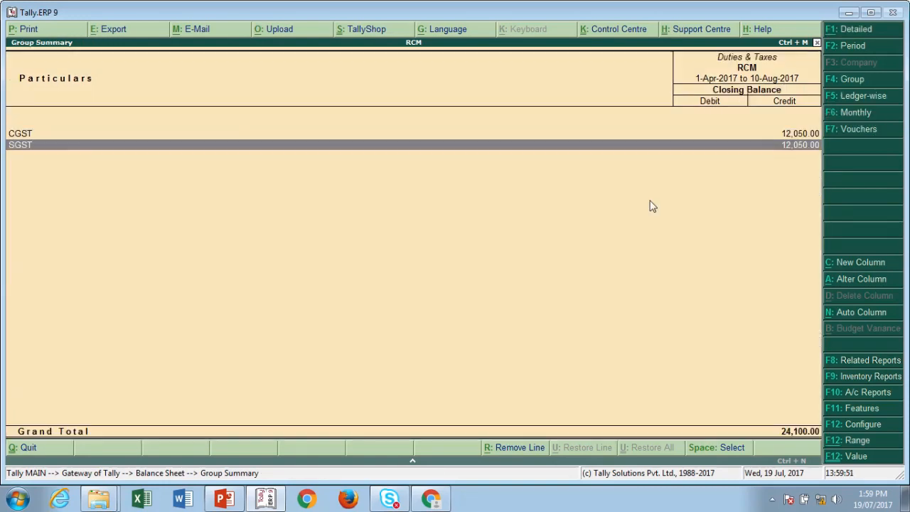
pyautogui.press('Return')
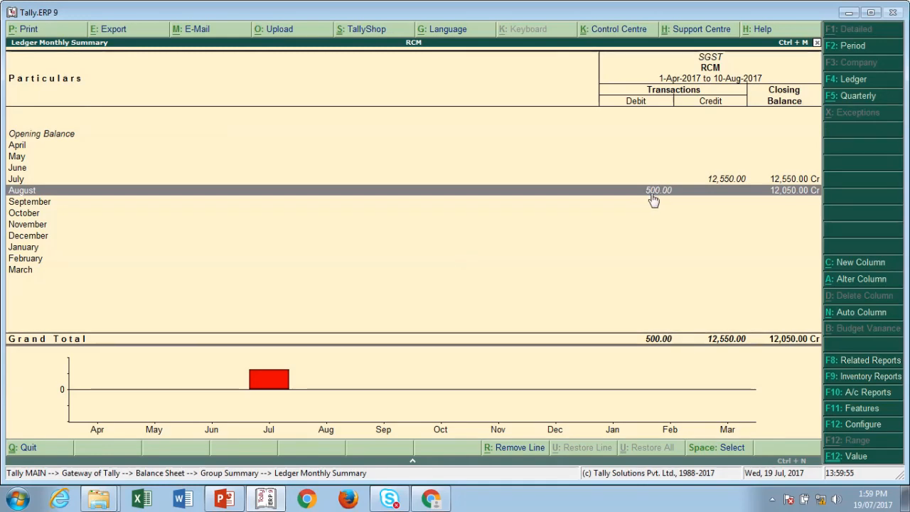
pyautogui.click(651, 197)
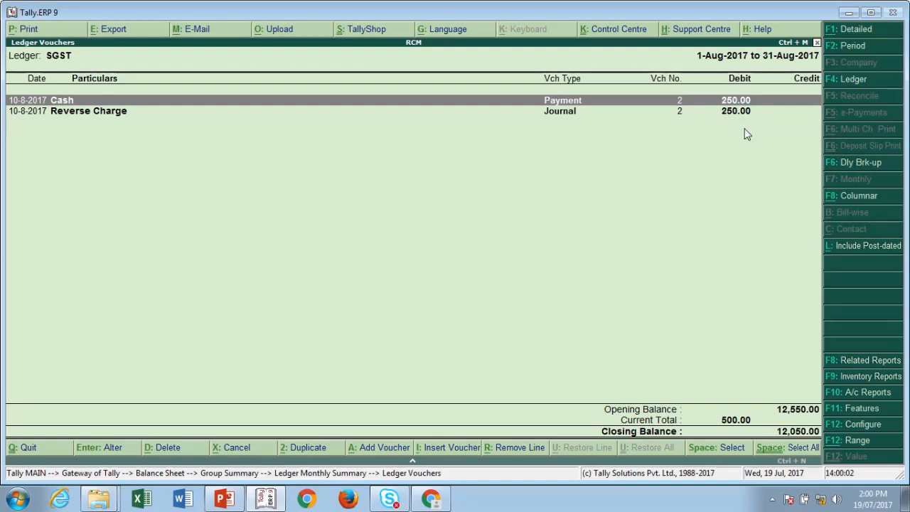
# Step: Examine the CGST ledger's August vouchers and return to the Gateway of Tally
pyautogui.press('Escape')
pyautogui.press('Escape')
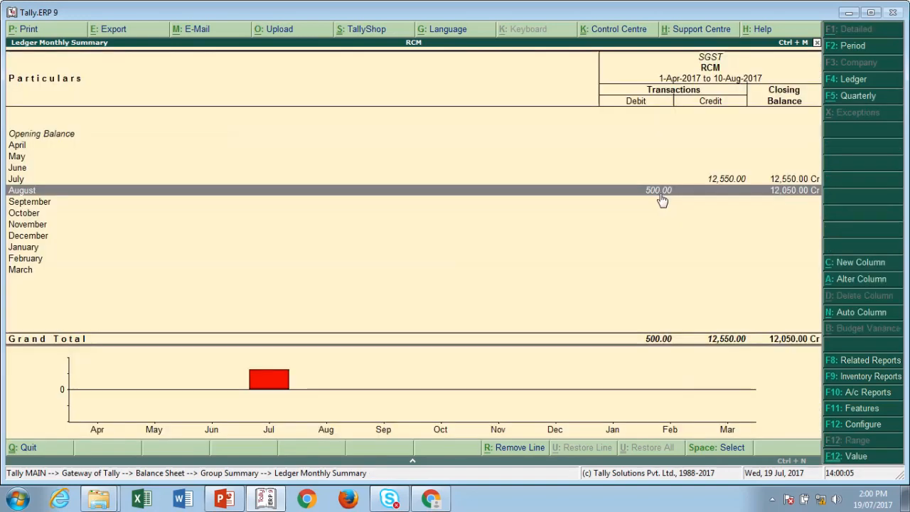
pyautogui.press('Return')
pyautogui.press('Return')
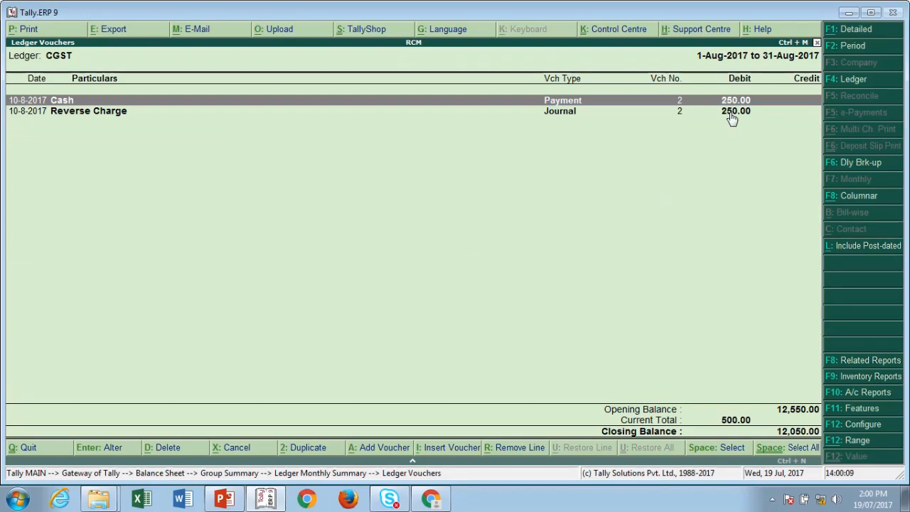
pyautogui.press('Escape')
pyautogui.press('Escape')
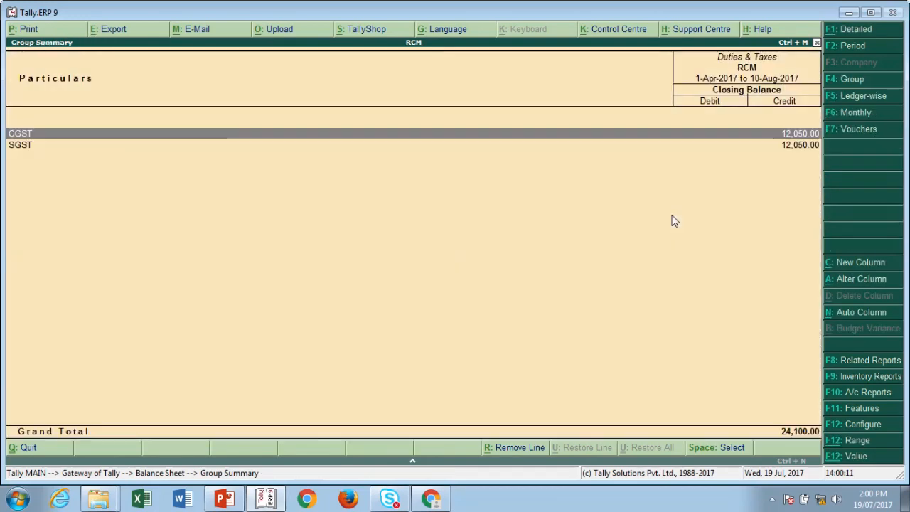
pyautogui.press('Escape')
pyautogui.press('Escape')
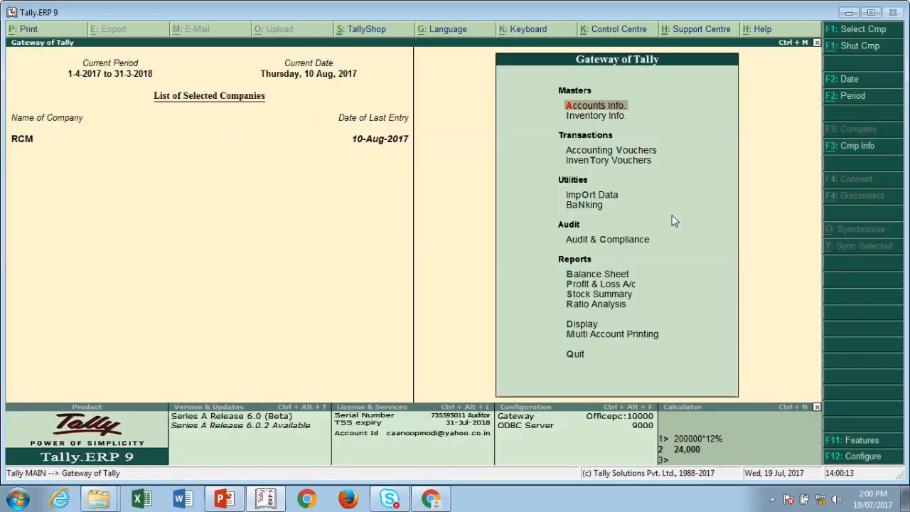
# Step: Open the GSTR-2 report from the GST statutory reports
pyautogui.press('d')
pyautogui.press('u')
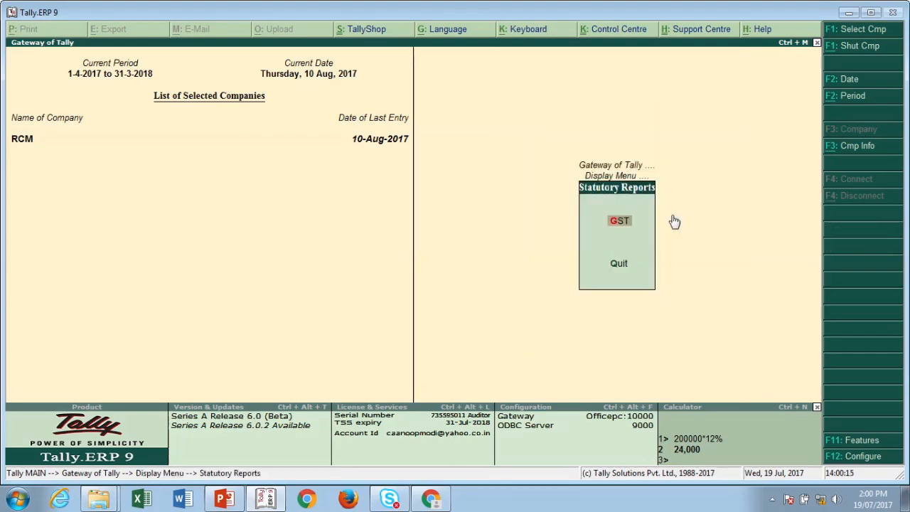
pyautogui.press('g')
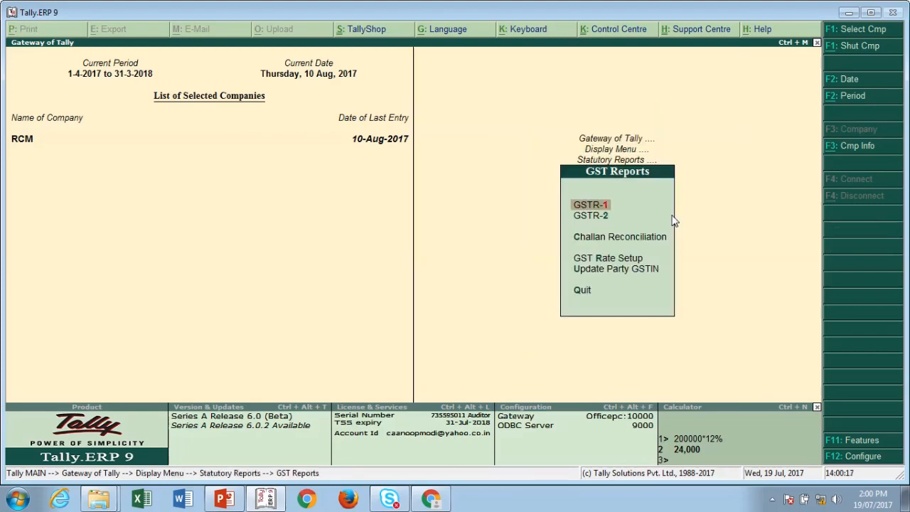
pyautogui.press('Down')
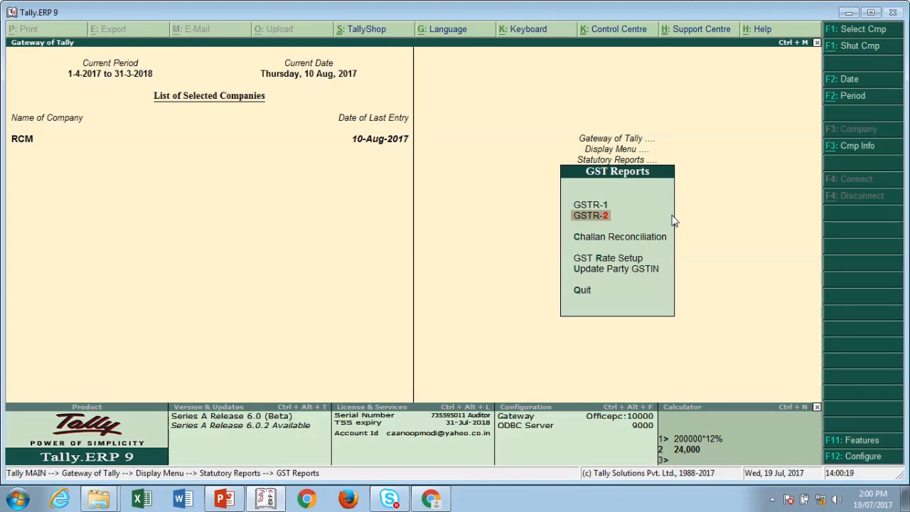
pyautogui.press('Return')
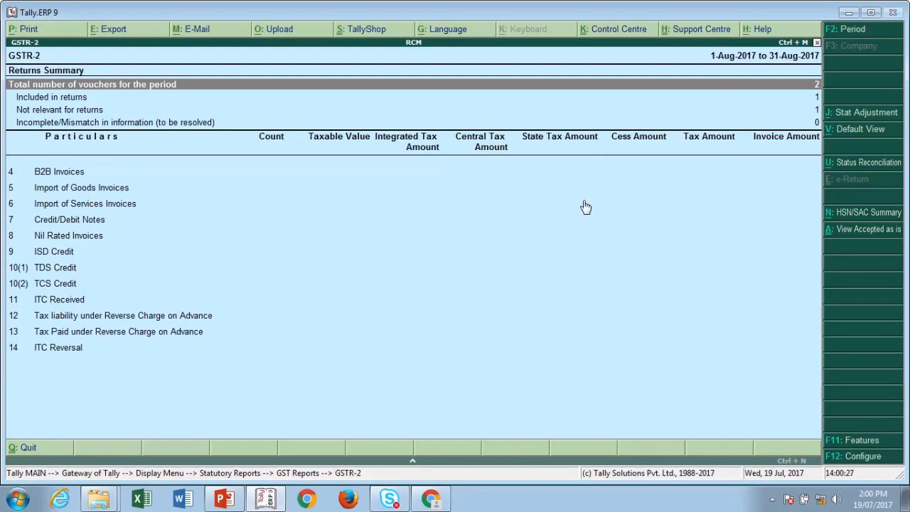
# Step: Set the GSTR-2 period to start on 1-7-2017 and examine the B2B Invoices line
pyautogui.press('F2')
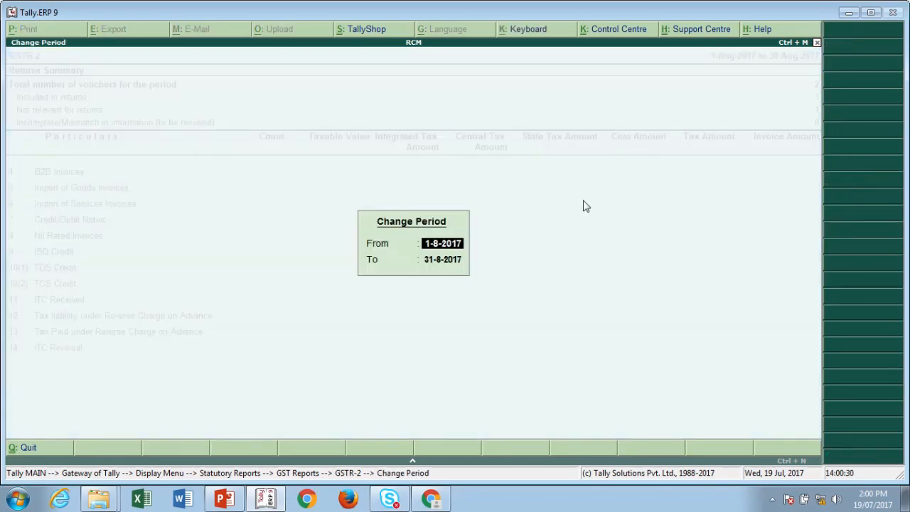
pyautogui.write('1-7')
pyautogui.press('Return')
pyautogui.press('Return')
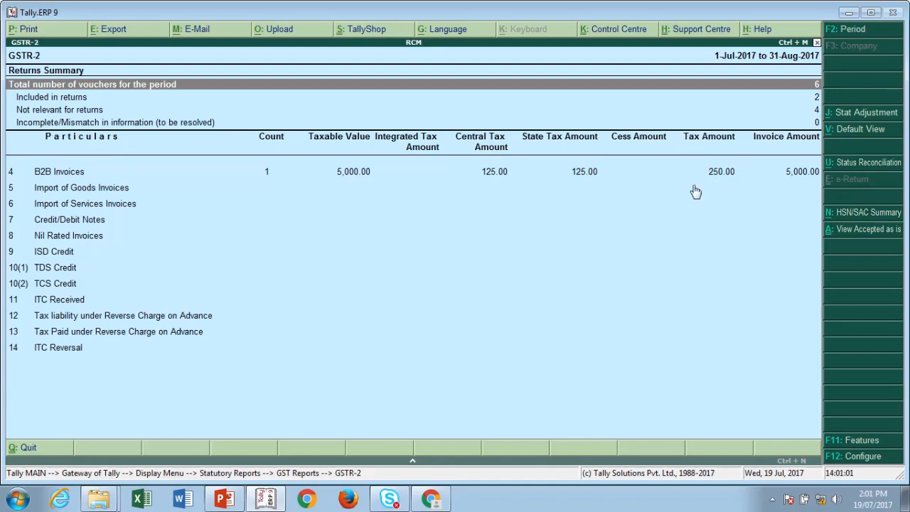
# Step: Close the GSTR-2 report and return to the Gateway of Tally, declining to quit the program
pyautogui.press('Escape')
pyautogui.press('Escape')
pyautogui.press('Escape')
pyautogui.press('Escape')
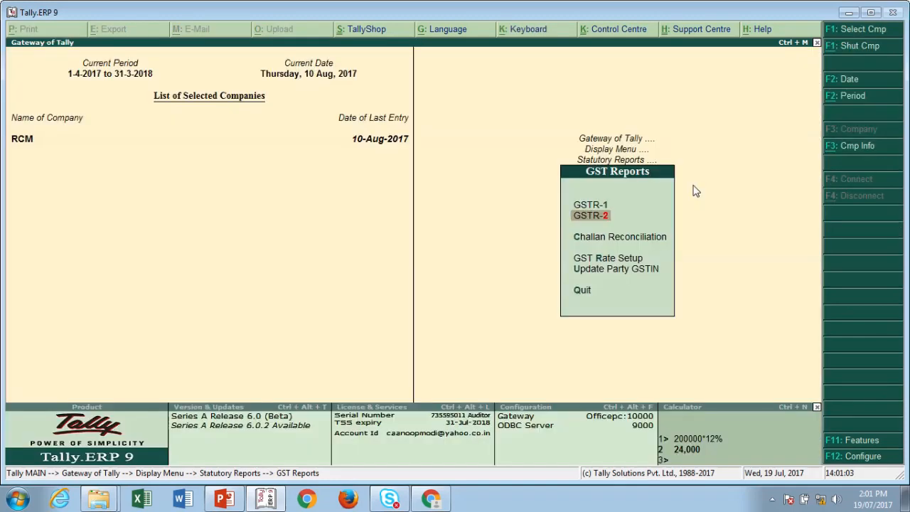
pyautogui.press('Escape')
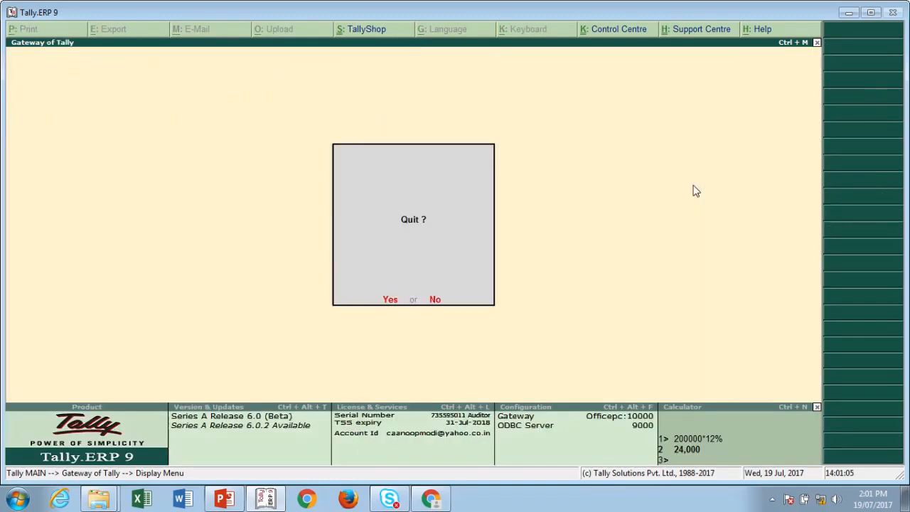
pyautogui.press('n')
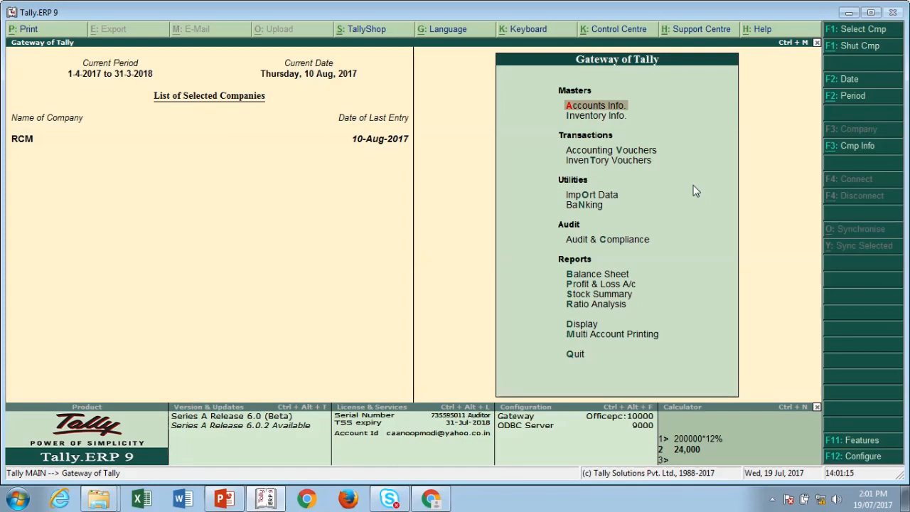
# Step: Switch to Chrome and browse back to the first popular uploads of the Online Seva YouTube channel
pyautogui.click(435, 499)
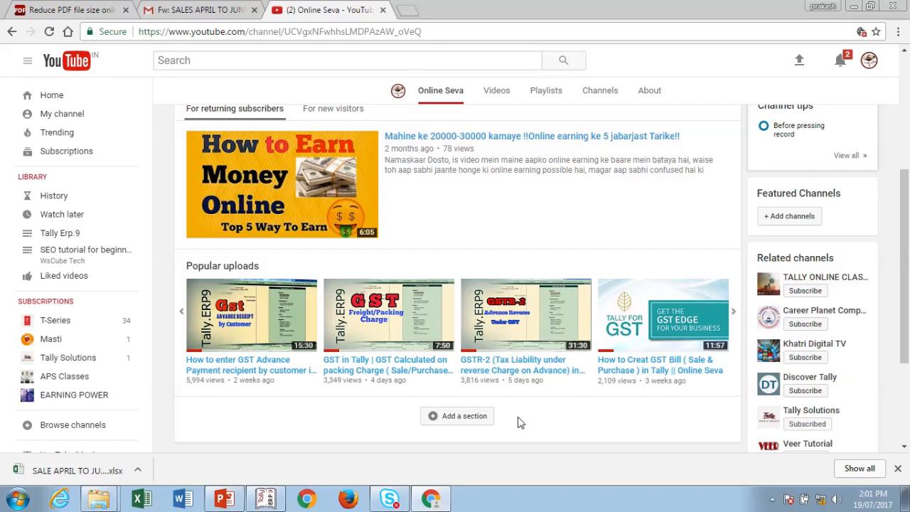
pyautogui.click(179, 315)
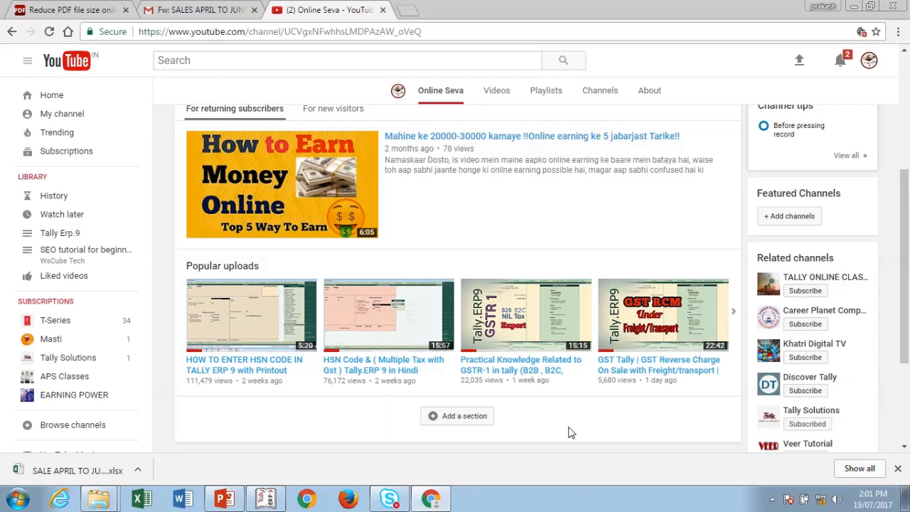
# Step: Switch to Tally.ERP 9 and dismiss the connection error, staying at the Gateway of Tally
pyautogui.click(267, 499)
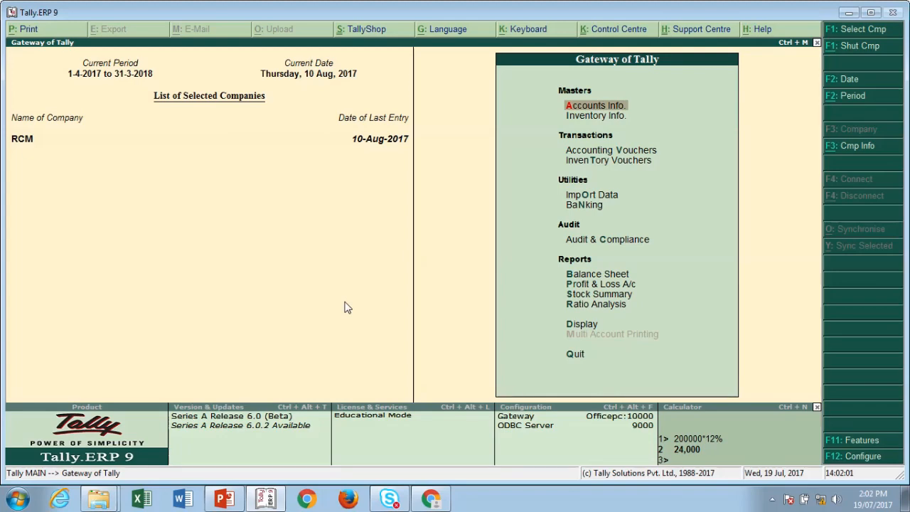
pyautogui.press('Escape')
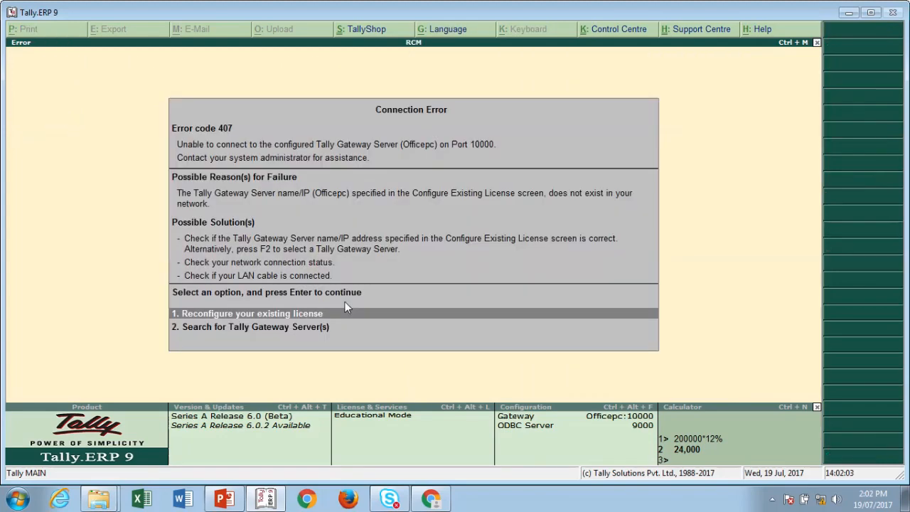
pyautogui.press('Escape')
pyautogui.press('Escape')
pyautogui.press('n')
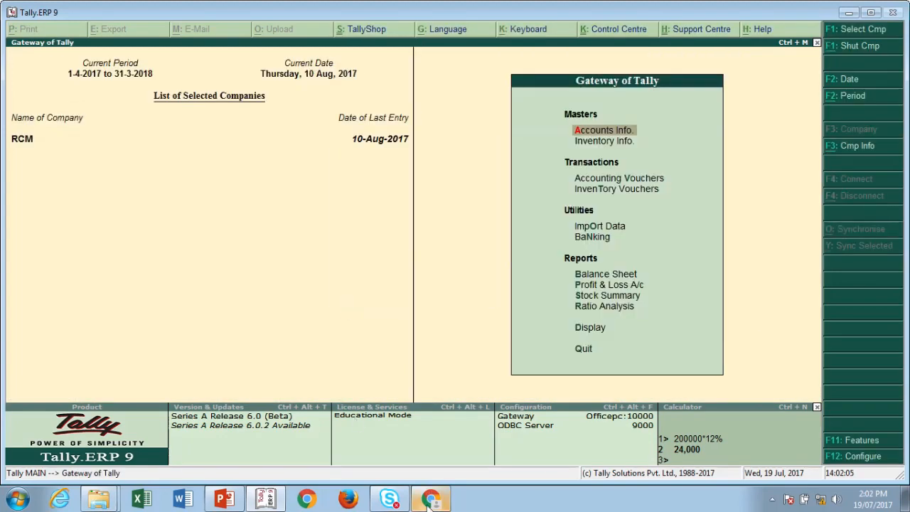
# Step: Switch back to Chrome and view the header area of the Online Seva YouTube channel page
pyautogui.hotkey('alt', 'Tab')
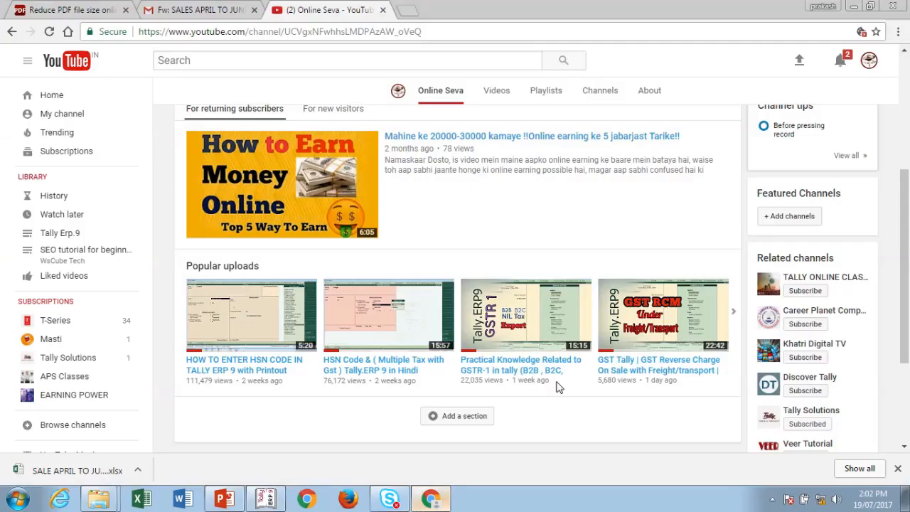
pyautogui.scroll(3, 697, 269)
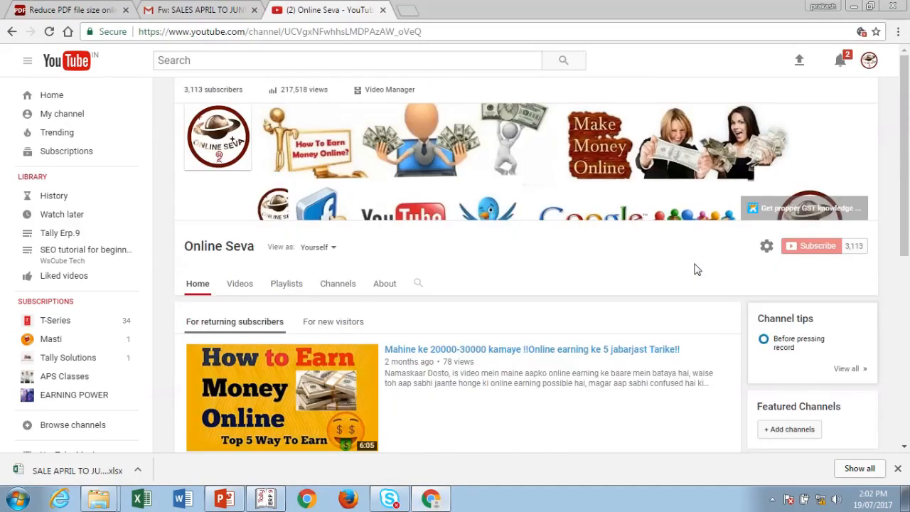